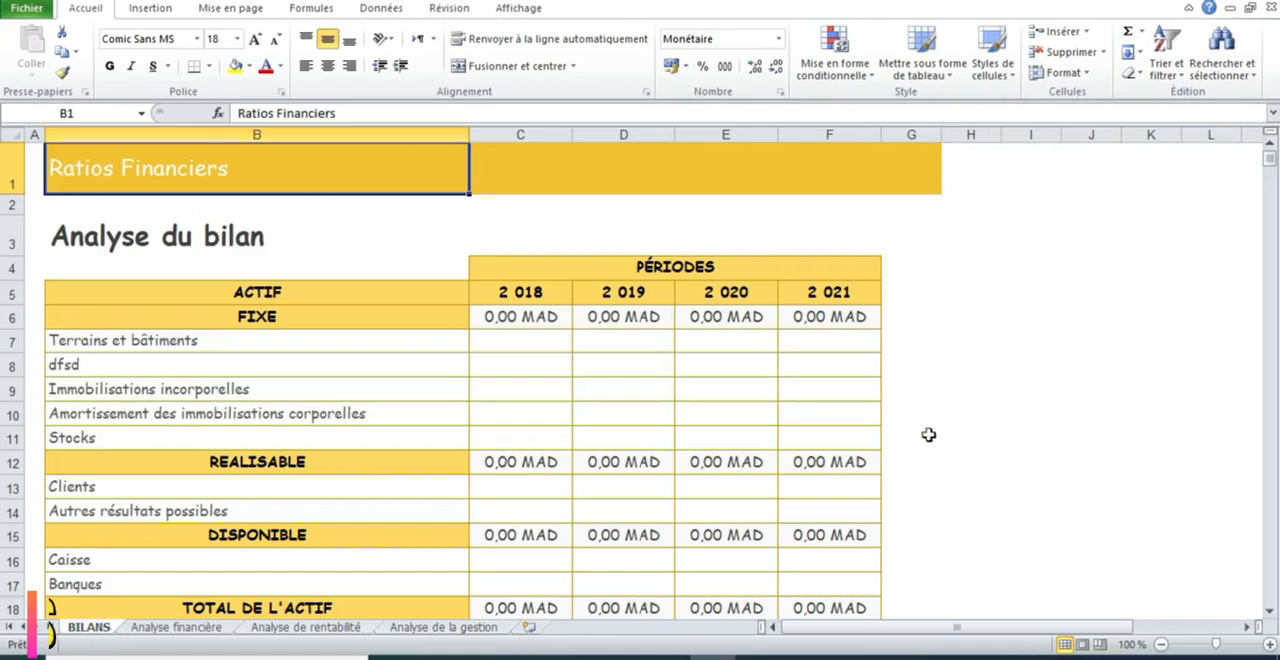
Look over the Analyse financière, Analyse de rentabilité and Analyse de la gestion sheets, returning to the BILANS sheet
{"action": "left_click", "coordinate": [180, 627]}
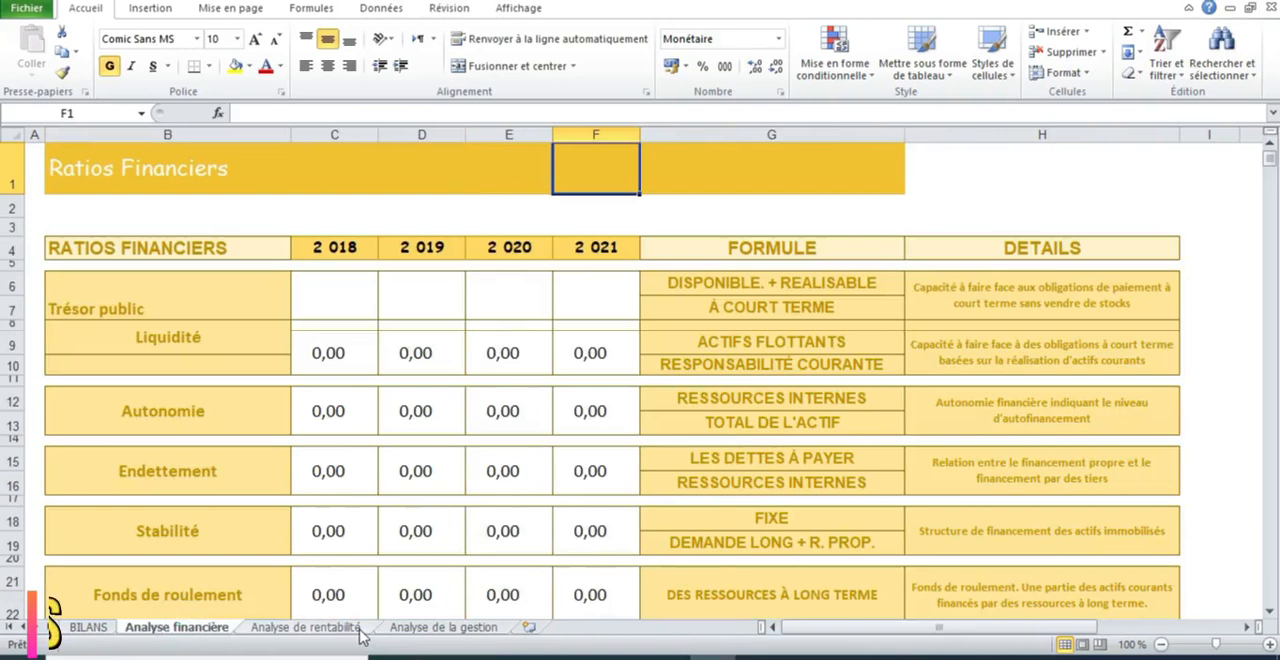
{"action": "left_click", "coordinate": [310, 627]}
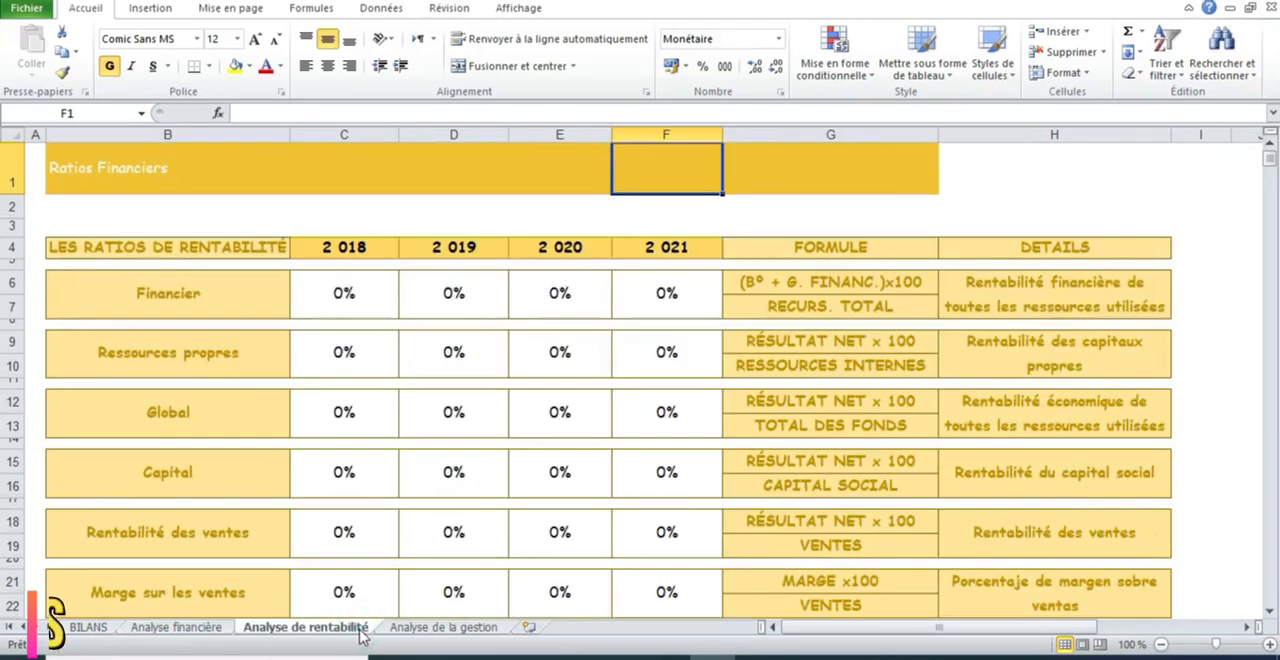
{"action": "left_click", "coordinate": [470, 632]}
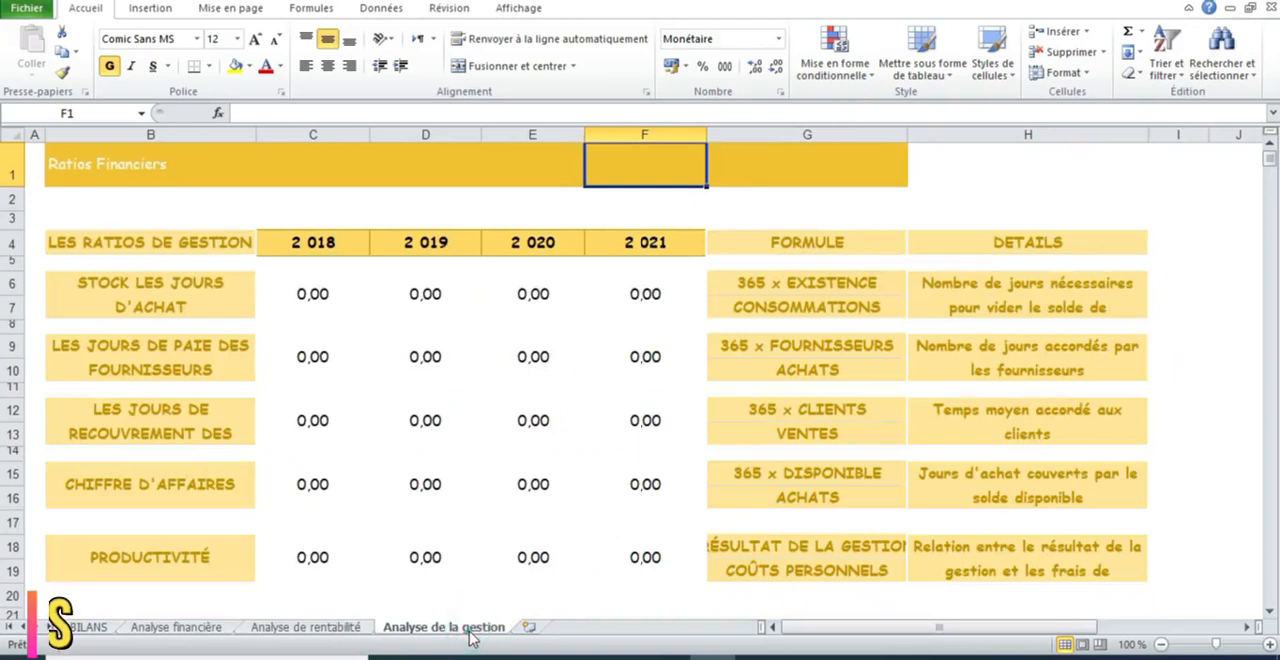
{"action": "left_click", "coordinate": [86, 630]}
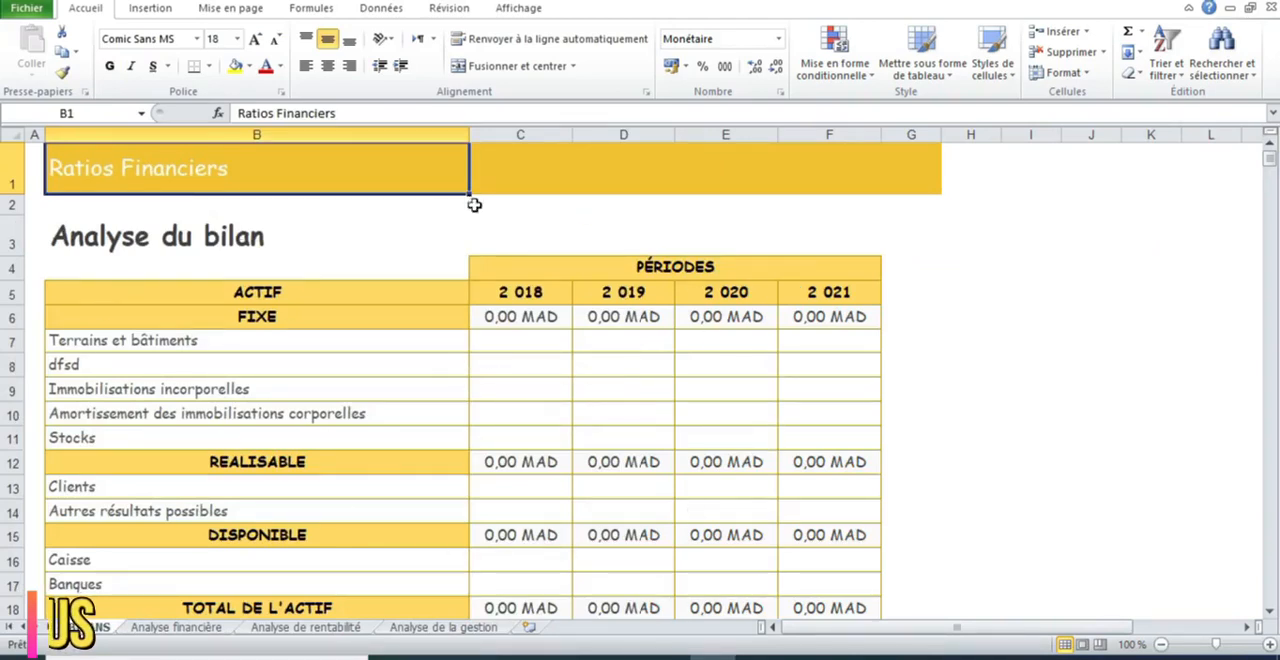
Examine the 2018 to 2021 period headers and the ACTIF heading of the balance sheet
{"action": "left_click", "coordinate": [526, 296]}
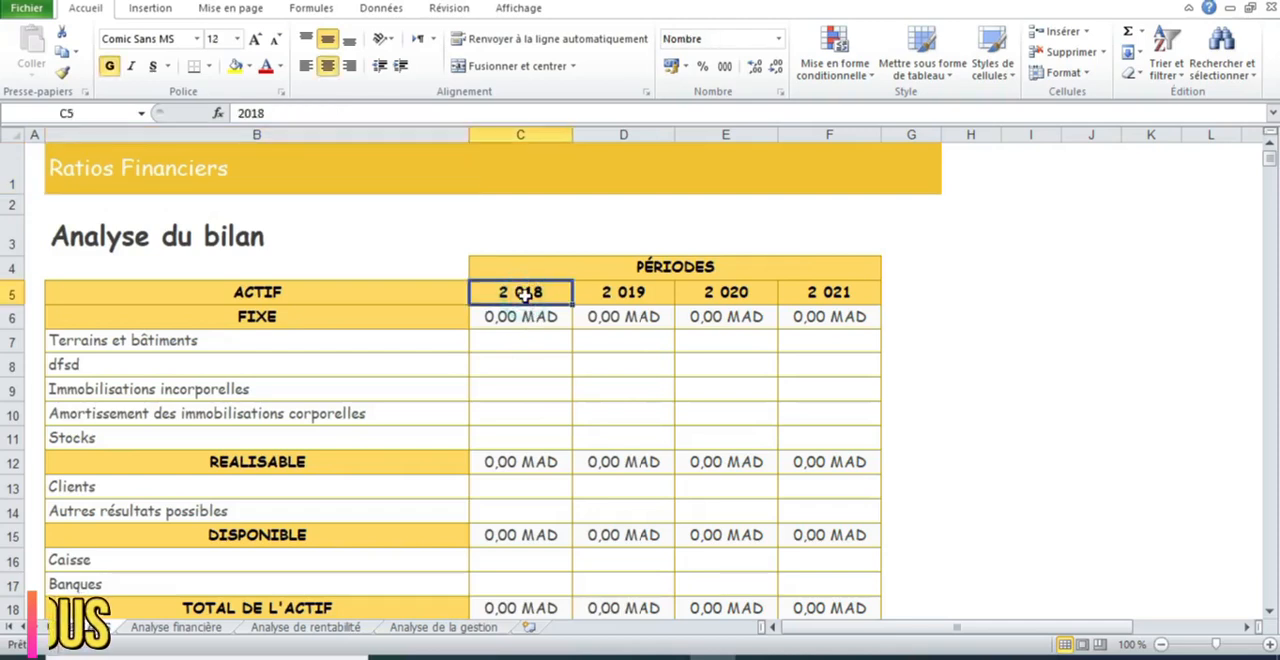
{"action": "left_click", "coordinate": [605, 300]}
{"action": "left_click", "coordinate": [708, 294]}
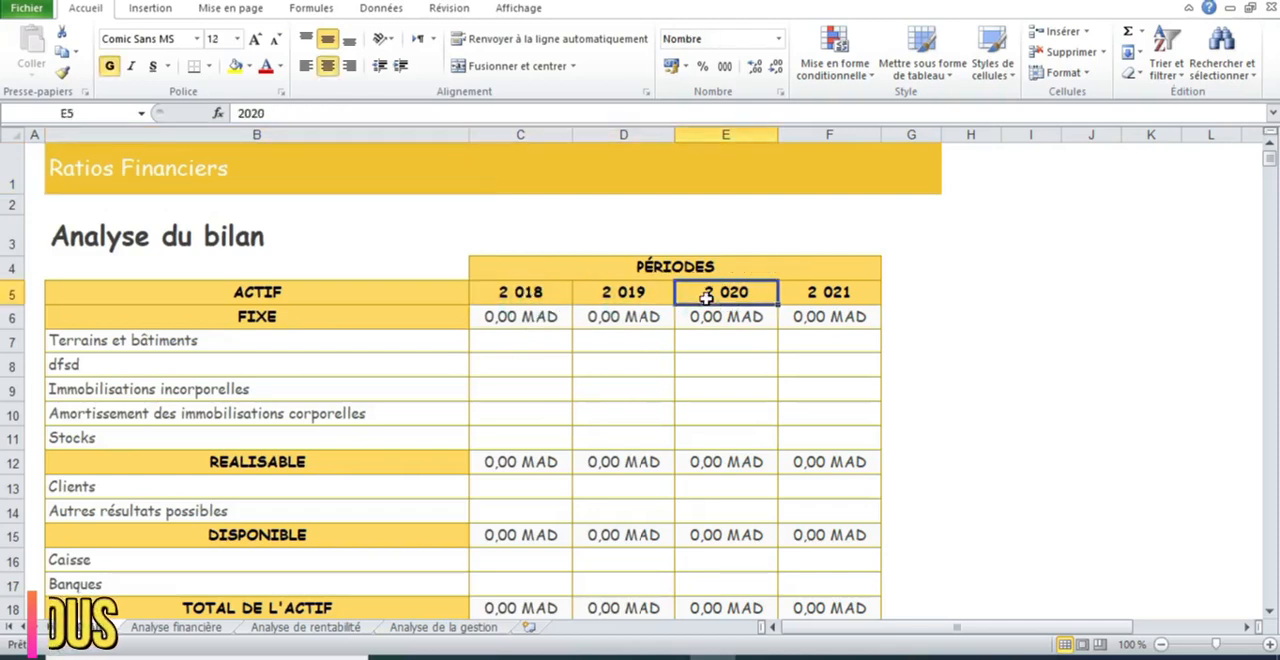
{"action": "left_click", "coordinate": [834, 292]}
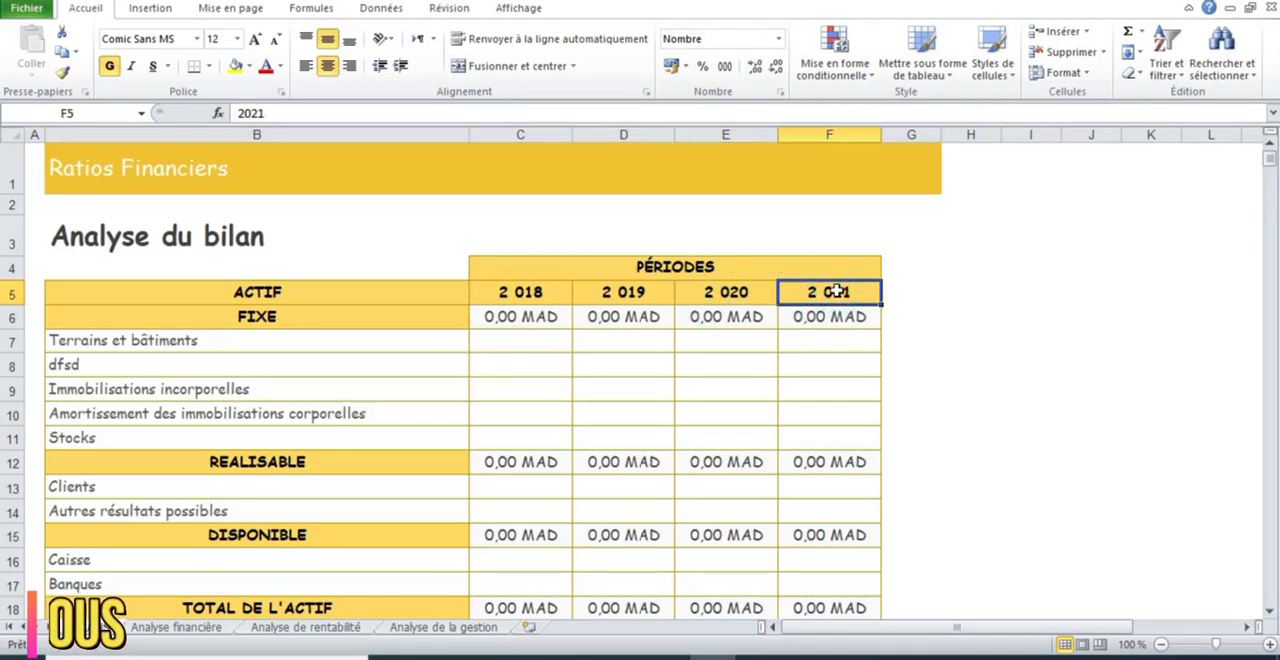
{"action": "left_click", "coordinate": [318, 285]}
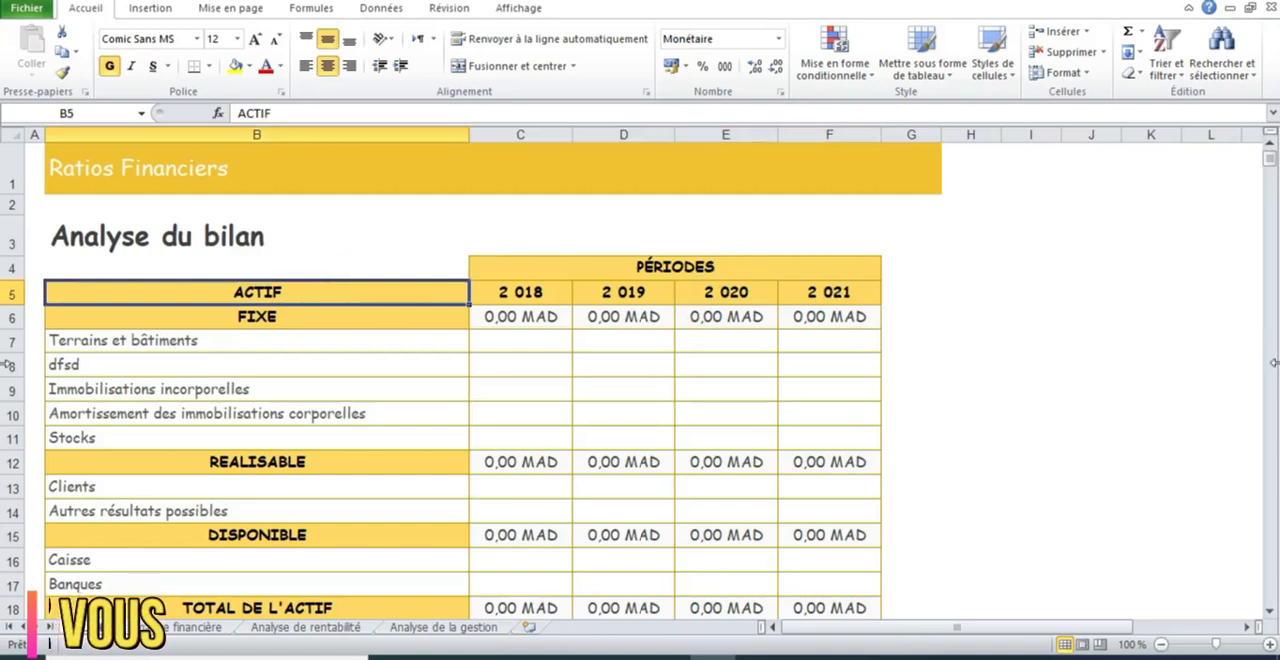
Review the asset and RESPONSABILITÉ sections of the balance sheet, selecting the long-term creditors heading and its two debt lines
{"action": "left_click", "coordinate": [1269, 613]}
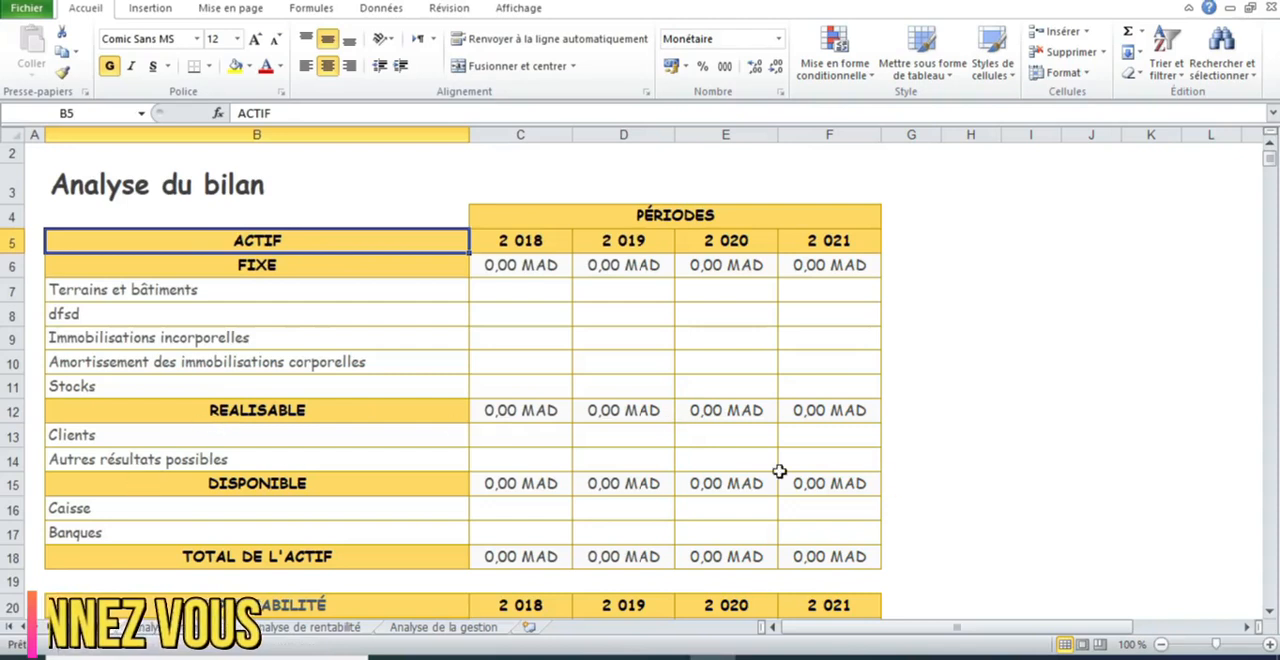
{"action": "left_click_drag", "start_coordinate": [1269, 612], "coordinate": [1269, 612]}
{"action": "left_click", "coordinate": [1269, 612]}
{"action": "left_click", "coordinate": [1269, 612]}
{"action": "left_click", "coordinate": [1269, 612]}
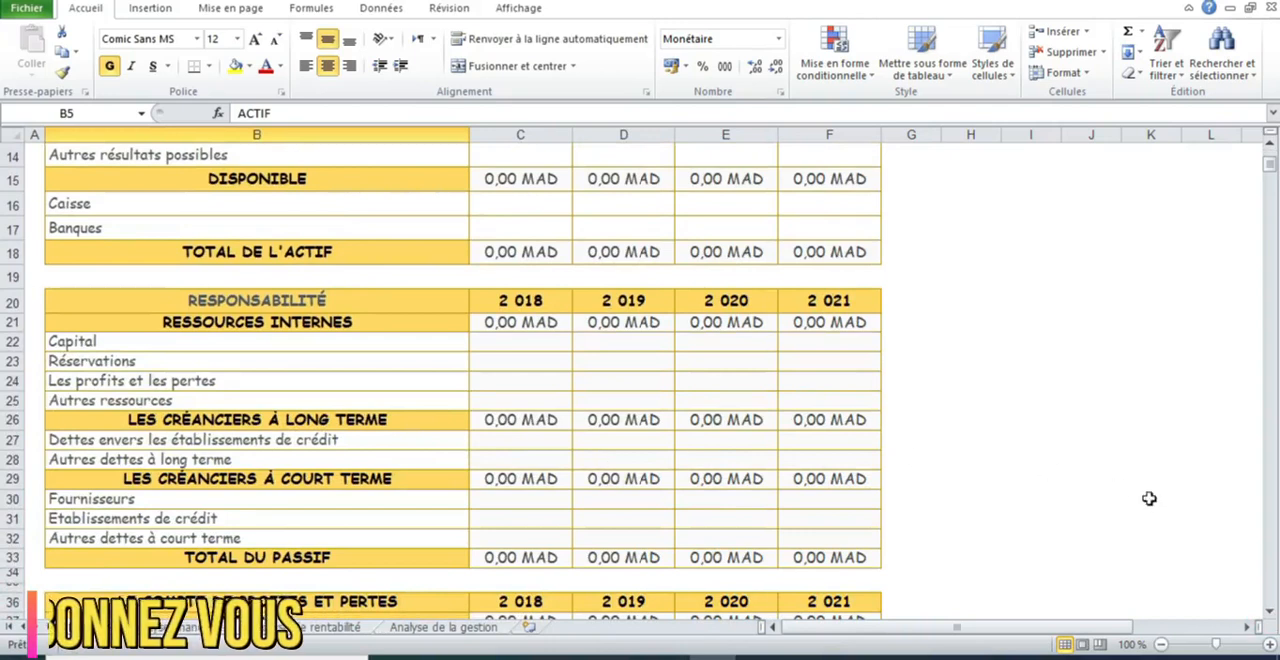
{"action": "left_click", "coordinate": [1269, 612]}
{"action": "left_click", "coordinate": [1269, 612]}
{"action": "left_click", "coordinate": [1269, 612]}
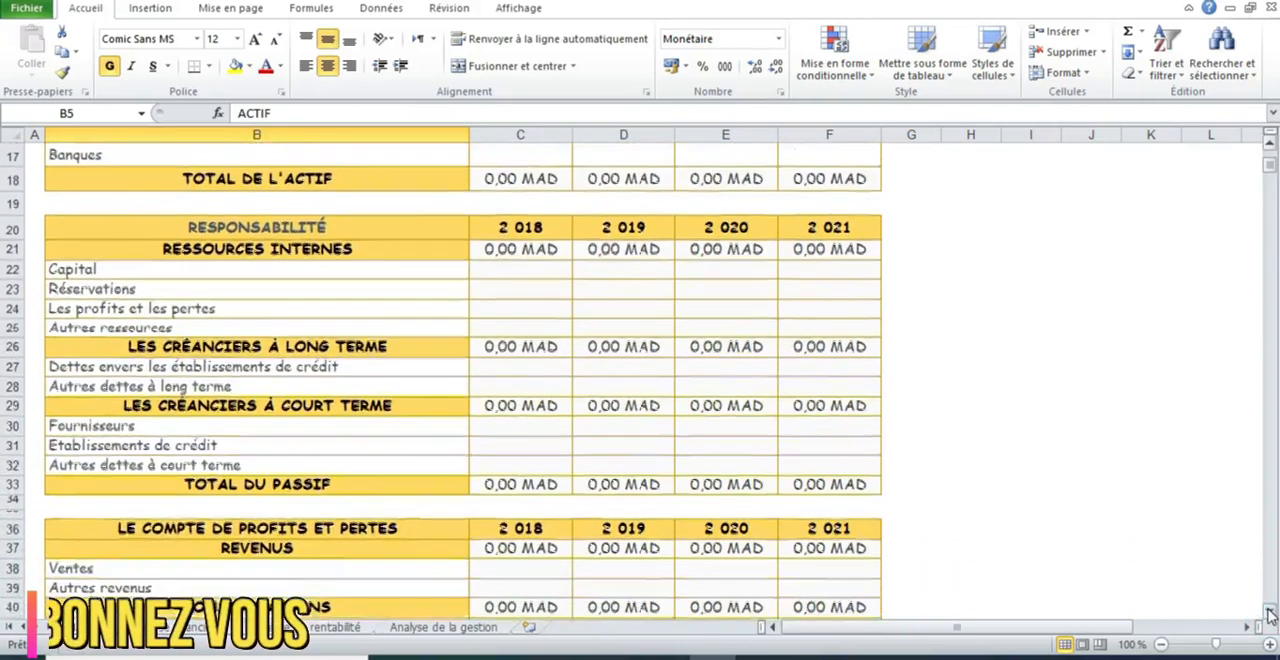
{"action": "left_click", "coordinate": [1269, 612]}
{"action": "left_click", "coordinate": [137, 326]}
{"action": "left_click_drag", "start_coordinate": [137, 331], "coordinate": [395, 360]}
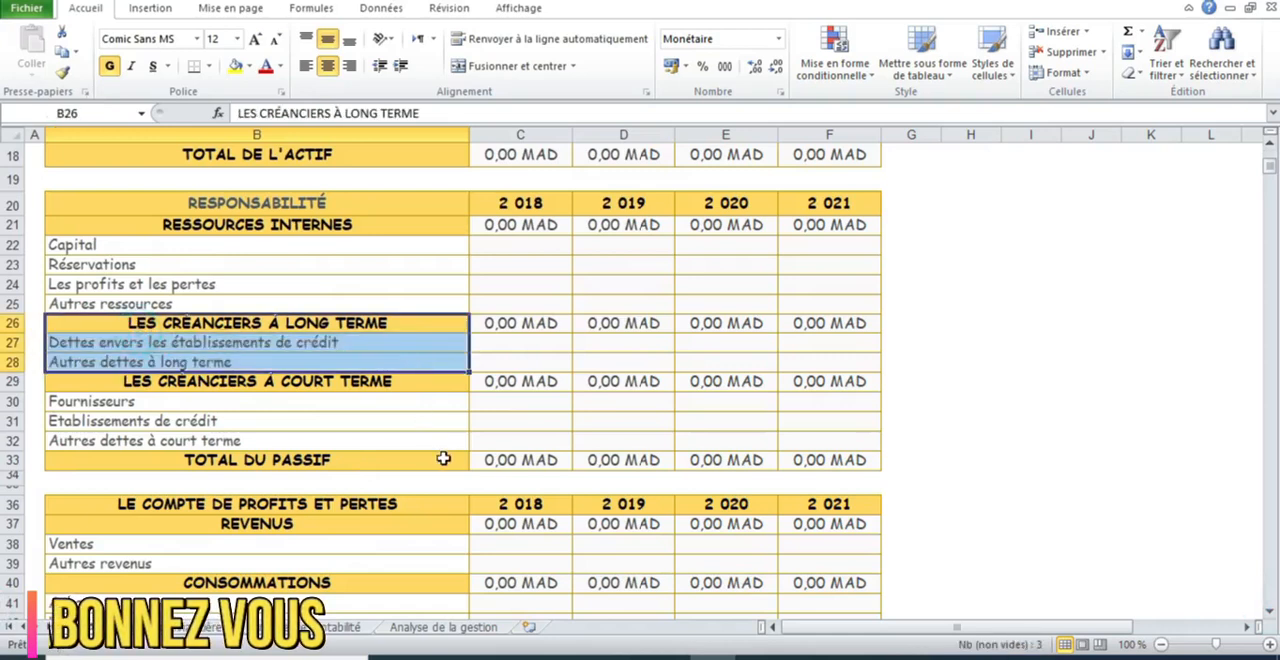
Review the short-term creditors and the whole profit and loss account through to RÉSULTAT NET
{"action": "left_click", "coordinate": [1269, 612]}
{"action": "left_click", "coordinate": [1269, 612]}
{"action": "left_click", "coordinate": [1269, 612]}
{"action": "left_click", "coordinate": [1269, 612]}
{"action": "left_click", "coordinate": [1269, 612]}
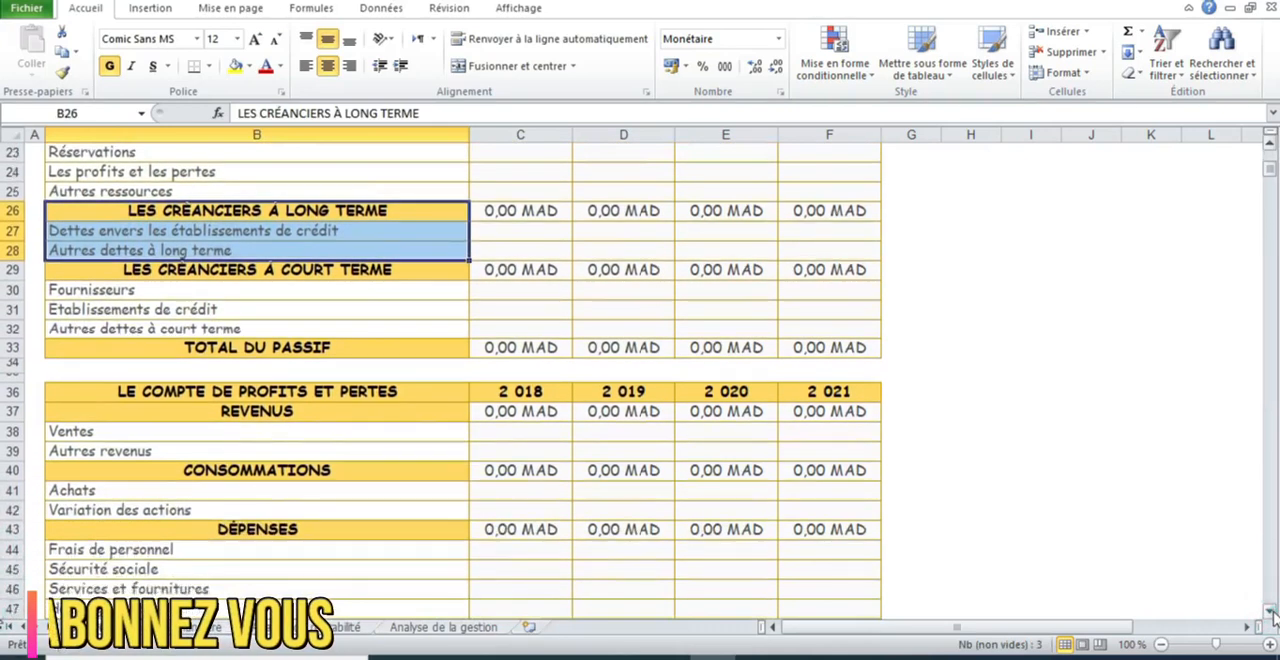
{"action": "left_click", "coordinate": [1269, 612]}
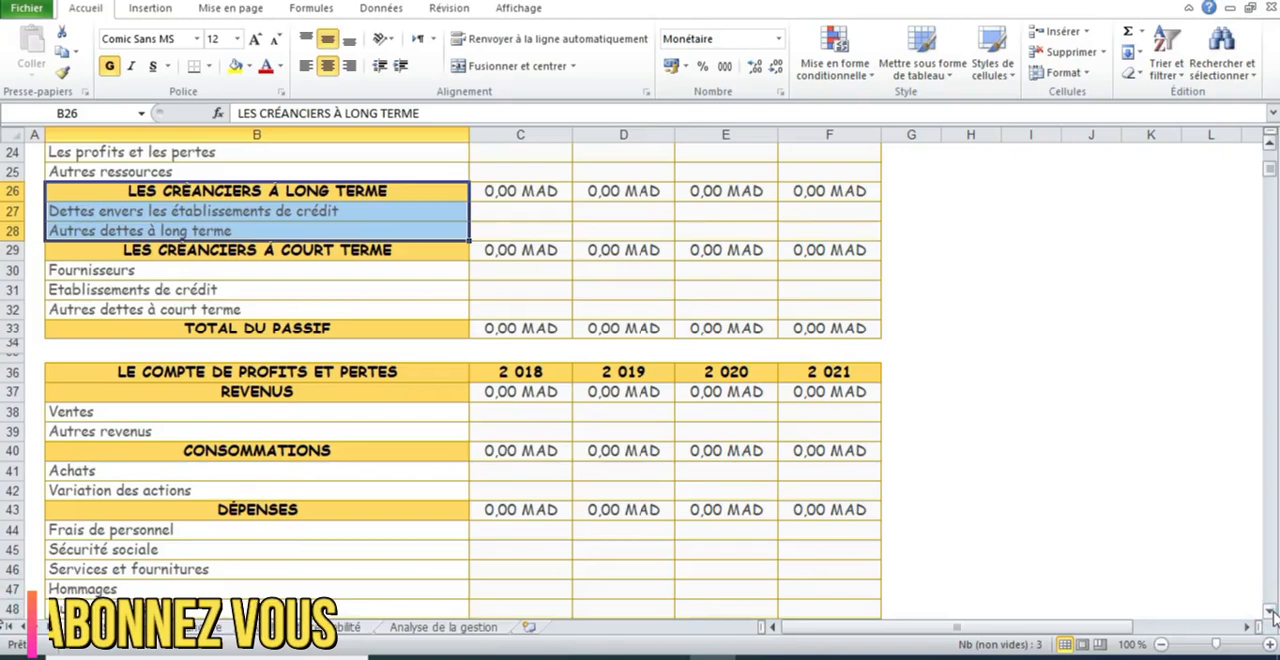
{"action": "left_click", "coordinate": [1269, 612]}
{"action": "left_click", "coordinate": [1269, 612]}
{"action": "left_click", "coordinate": [1269, 612]}
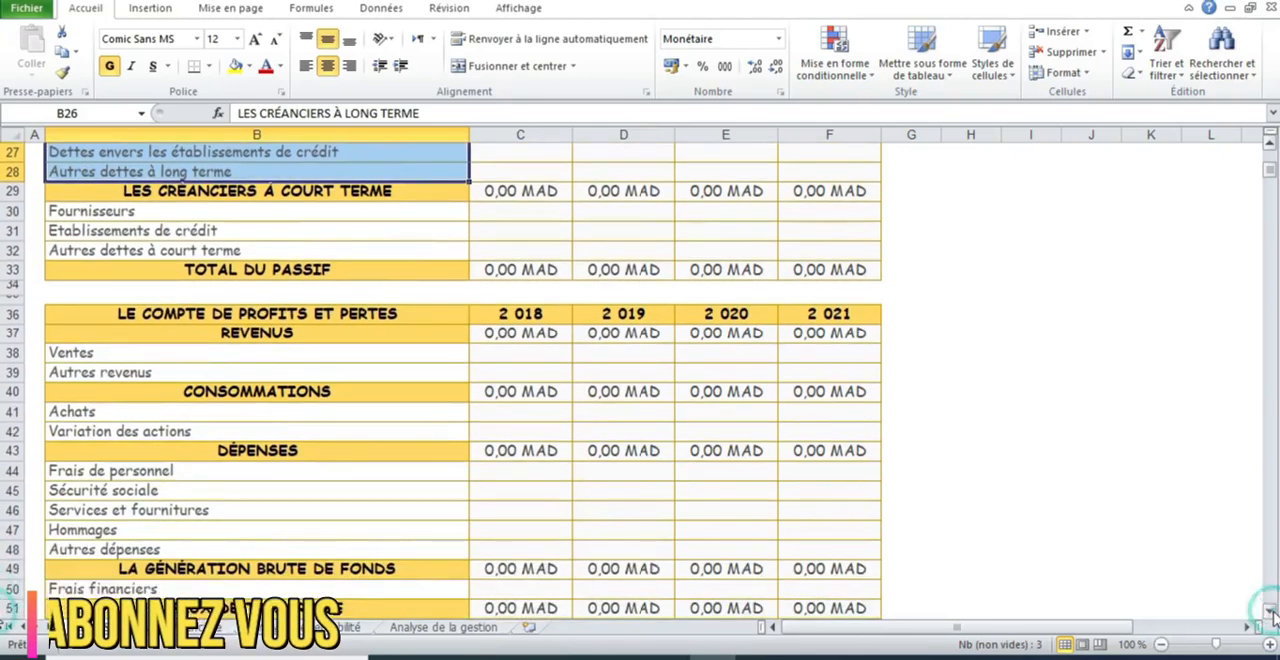
{"action": "left_click", "coordinate": [1269, 612]}
{"action": "left_click", "coordinate": [1270, 612]}
{"action": "left_click", "coordinate": [1270, 612]}
{"action": "left_click", "coordinate": [1270, 612]}
{"action": "left_click", "coordinate": [1270, 612]}
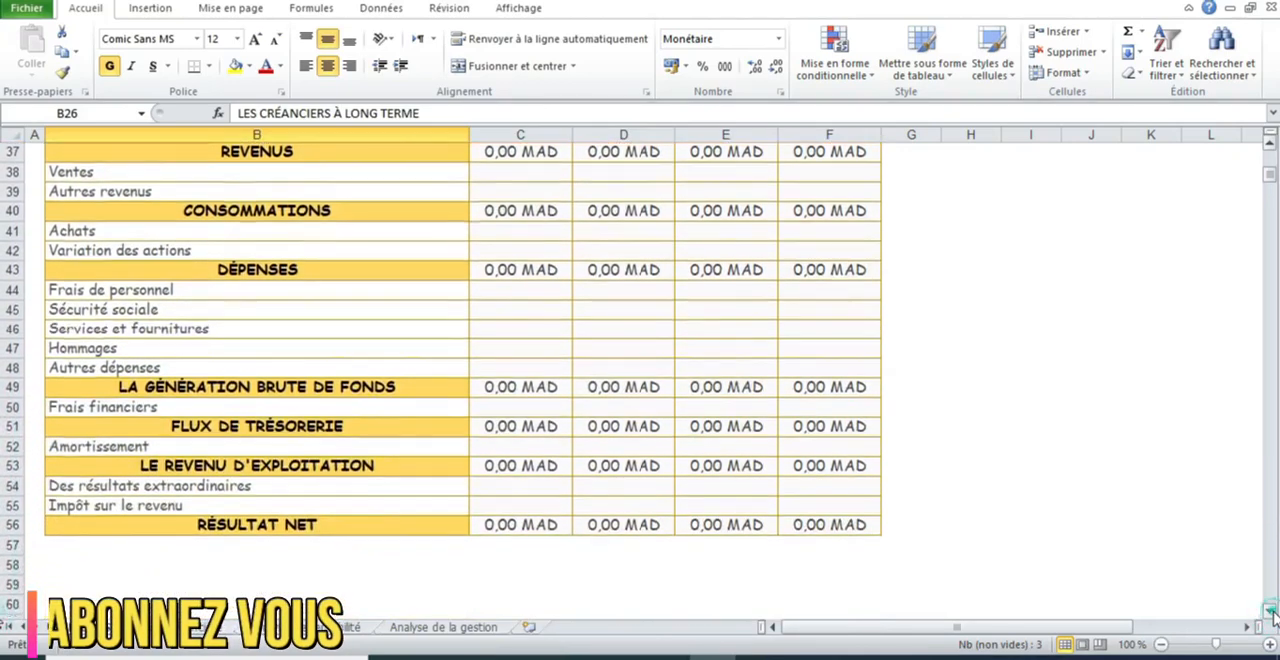
Inspect the 2018 RÉSULTAT NET formula and the input cells just above it, returning to the start of the sheet
{"action": "left_click", "coordinate": [548, 517]}
{"action": "key", "text": "Up"}
{"action": "key", "text": "Up"}
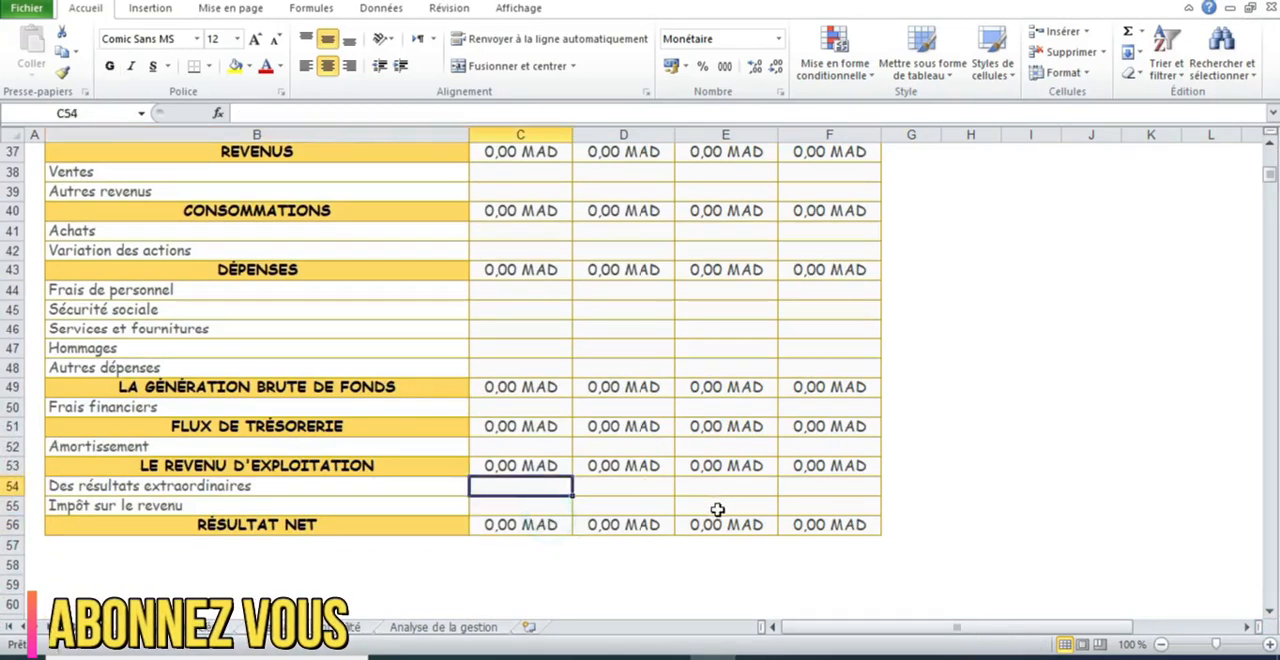
{"action": "left_click", "coordinate": [547, 522]}
{"action": "left_click_drag", "start_coordinate": [1270, 186], "coordinate": [1270, 157]}
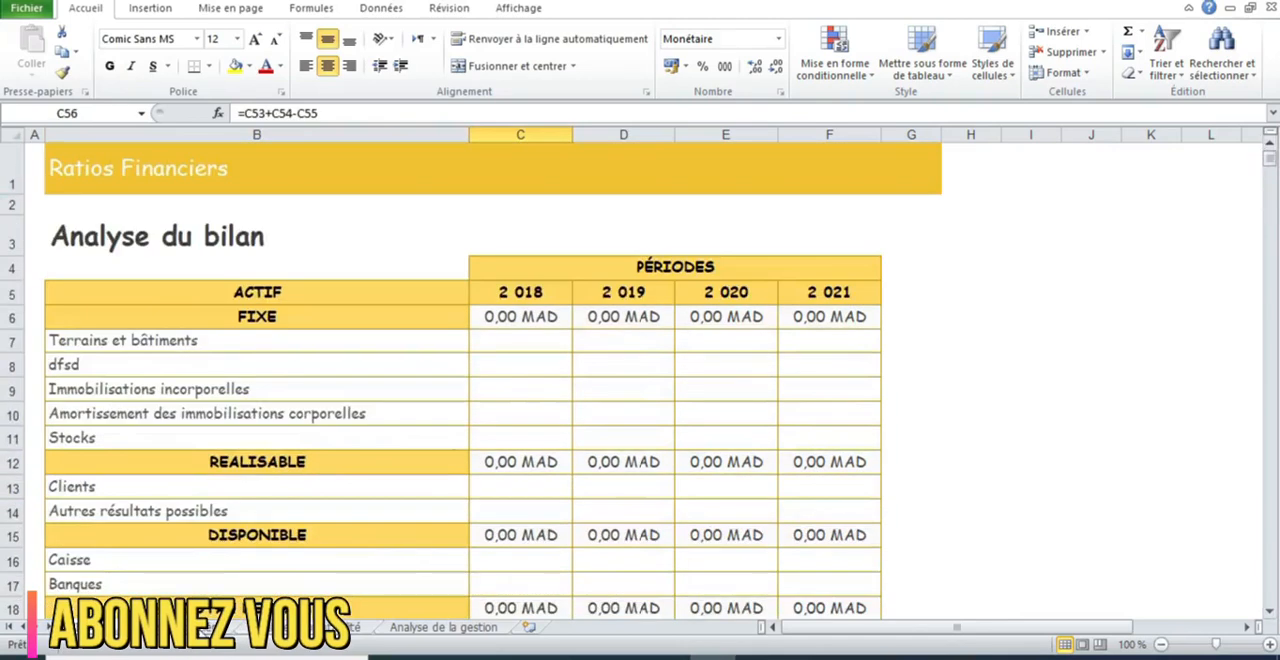
Revisit the financial, profitability and management ratio sheets in turn, ending back on BILANS
{"action": "left_click", "coordinate": [205, 627]}
{"action": "left_click", "coordinate": [108, 627]}
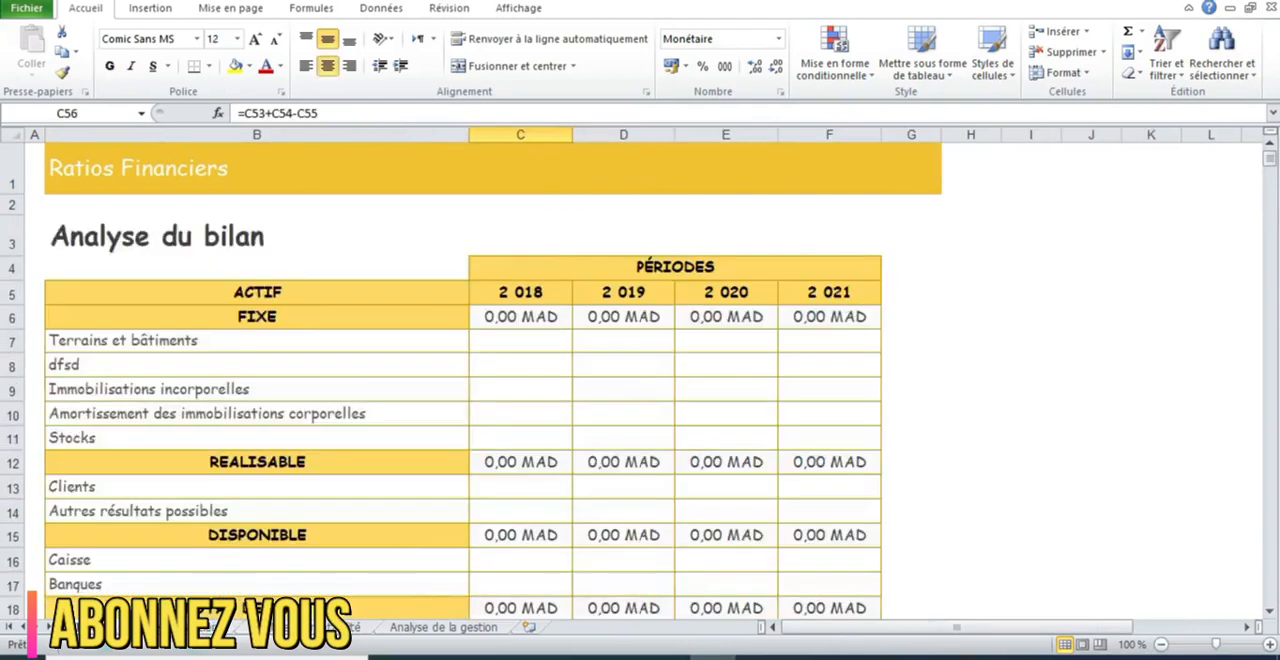
{"action": "left_click", "coordinate": [203, 627]}
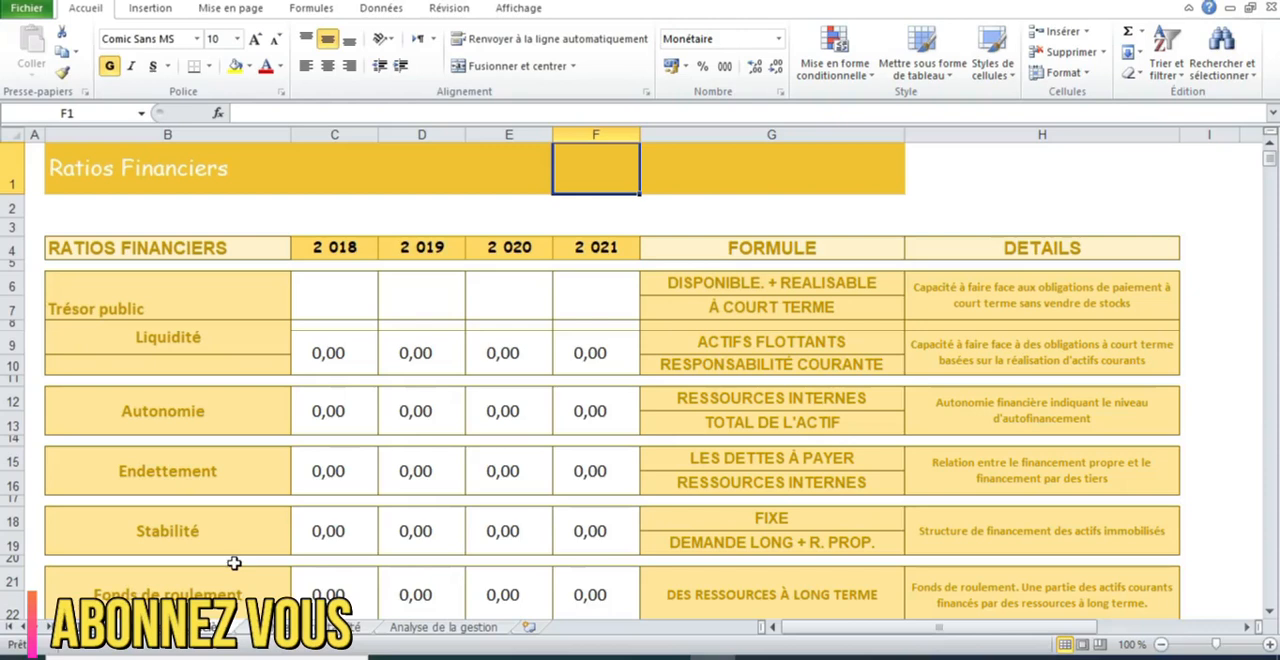
{"action": "left_click", "coordinate": [330, 627]}
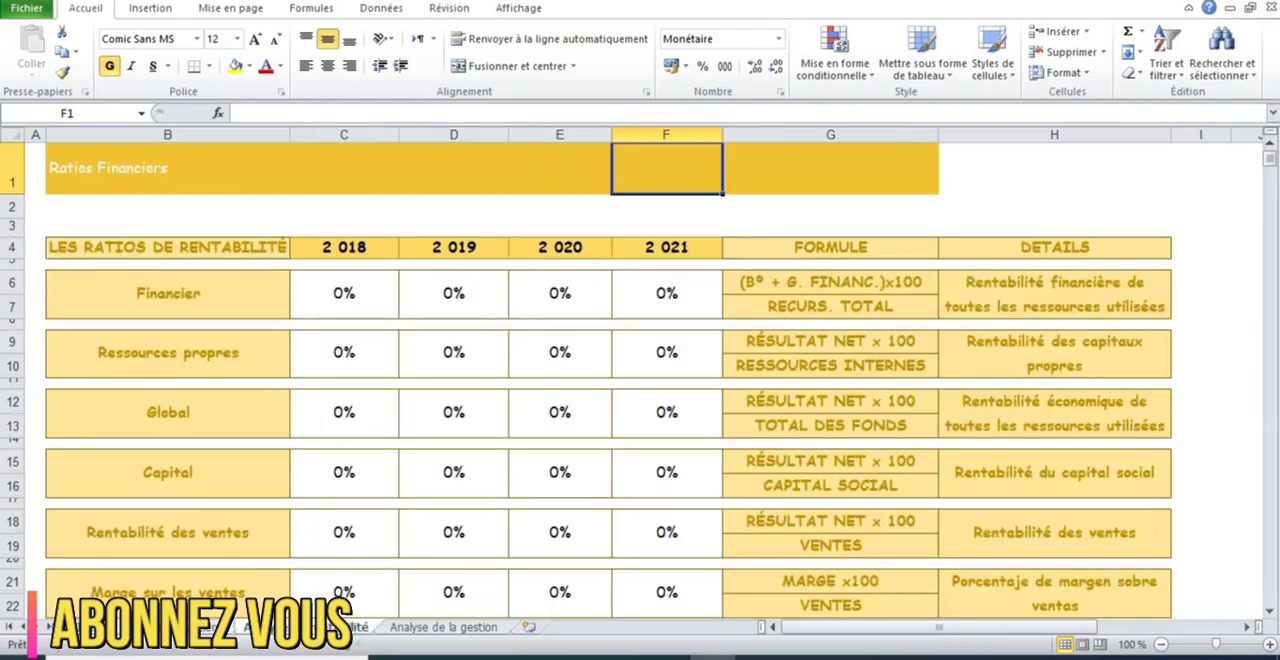
{"action": "left_click", "coordinate": [405, 627]}
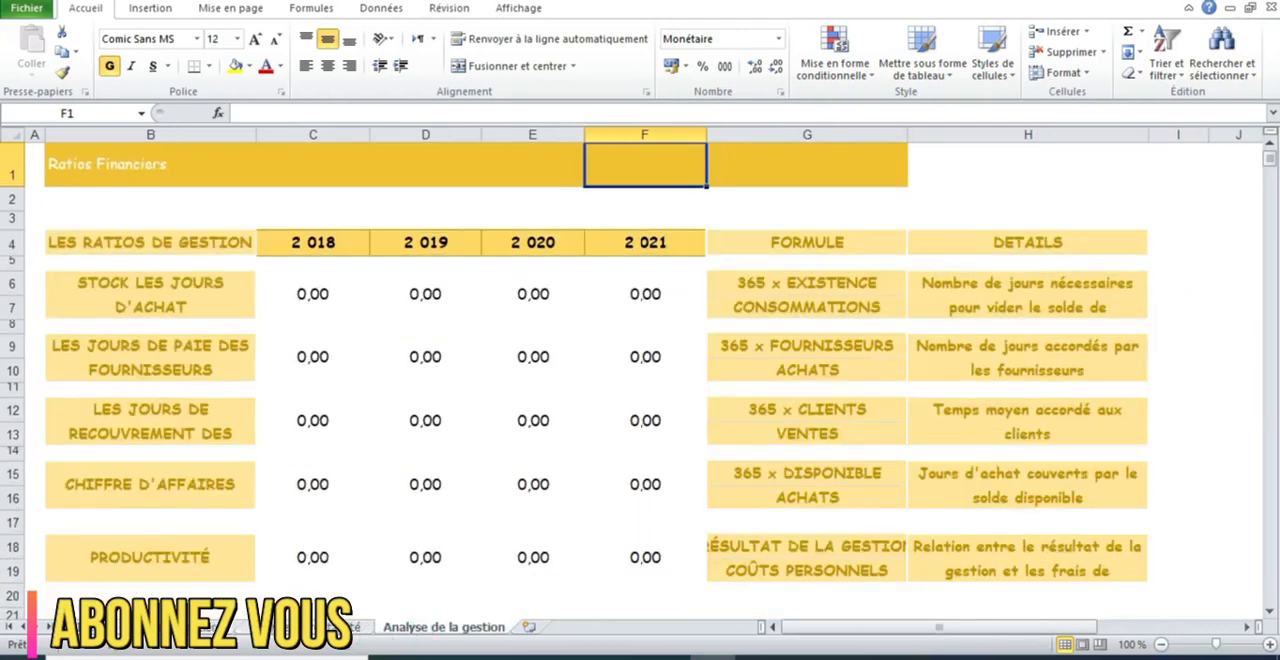
{"action": "left_click", "coordinate": [98, 627]}
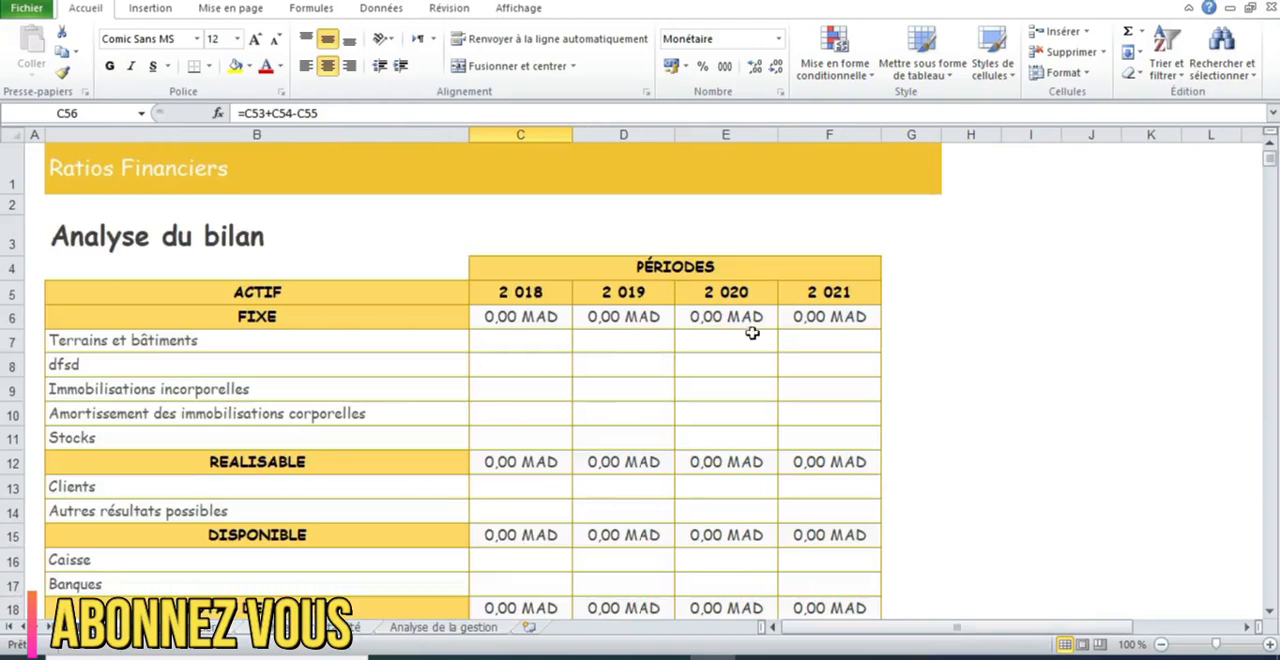
Check the year and FORMULE columns on the Analyse financière sheet, then go back to BILANS
{"action": "left_click", "coordinate": [810, 340]}
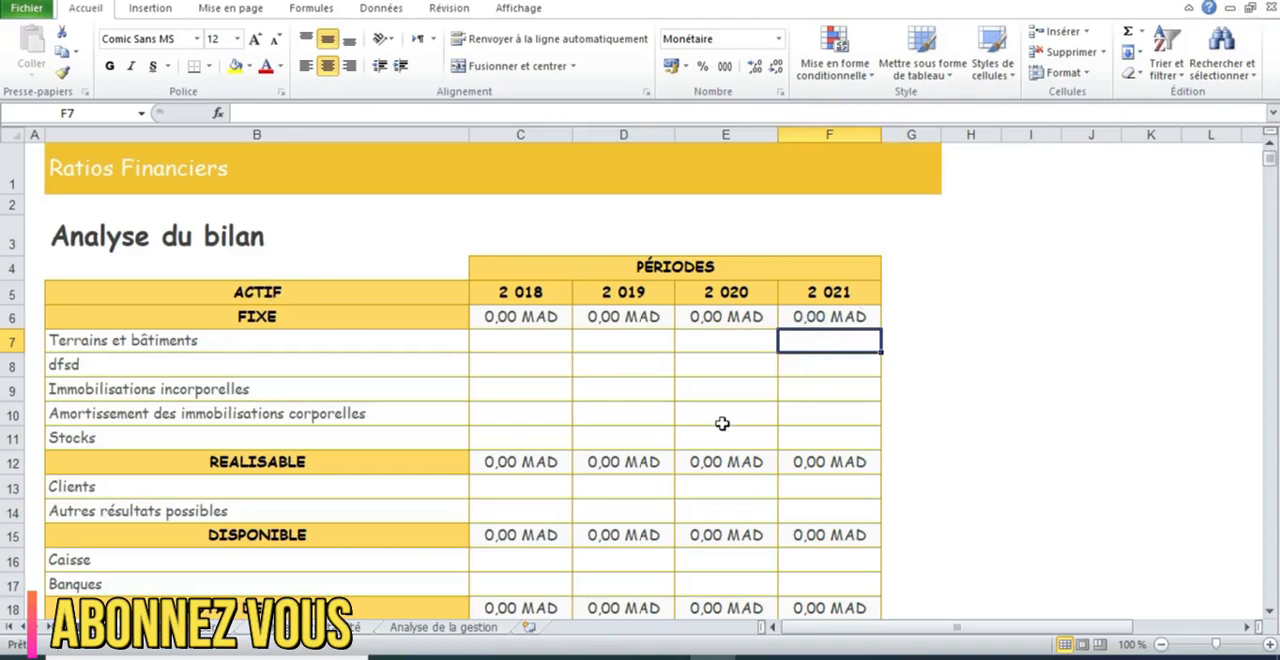
{"action": "left_click", "coordinate": [174, 630]}
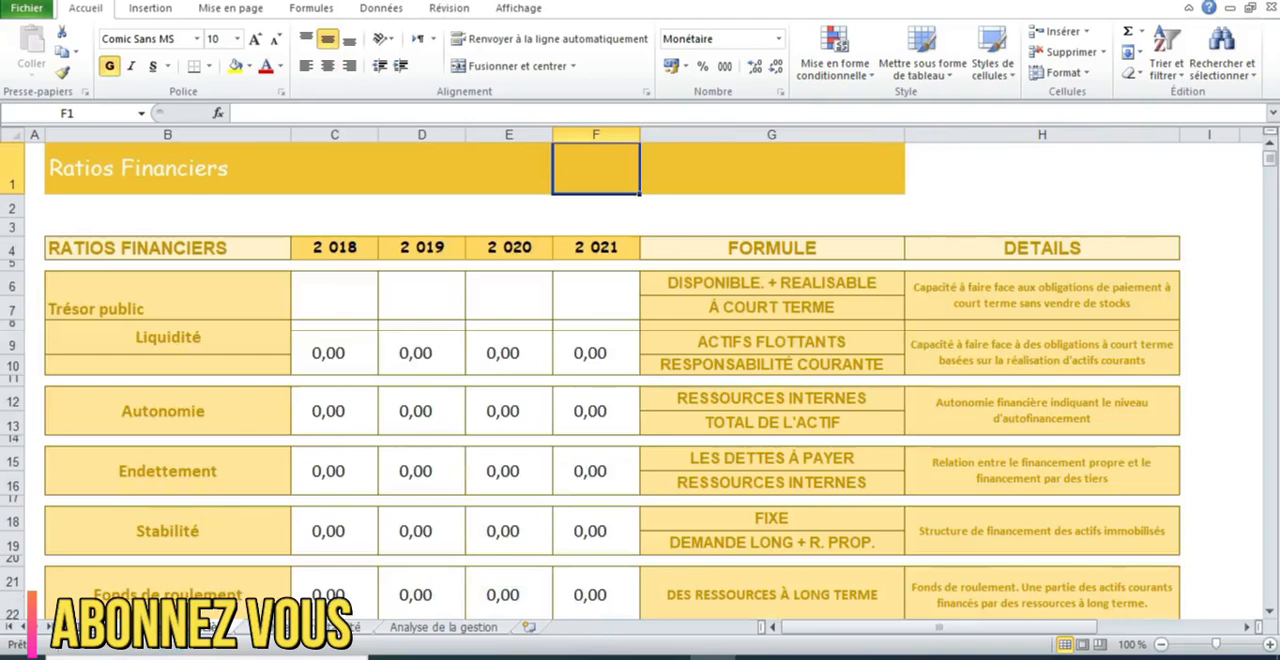
{"action": "left_click_drag", "start_coordinate": [646, 251], "coordinate": [632, 250]}
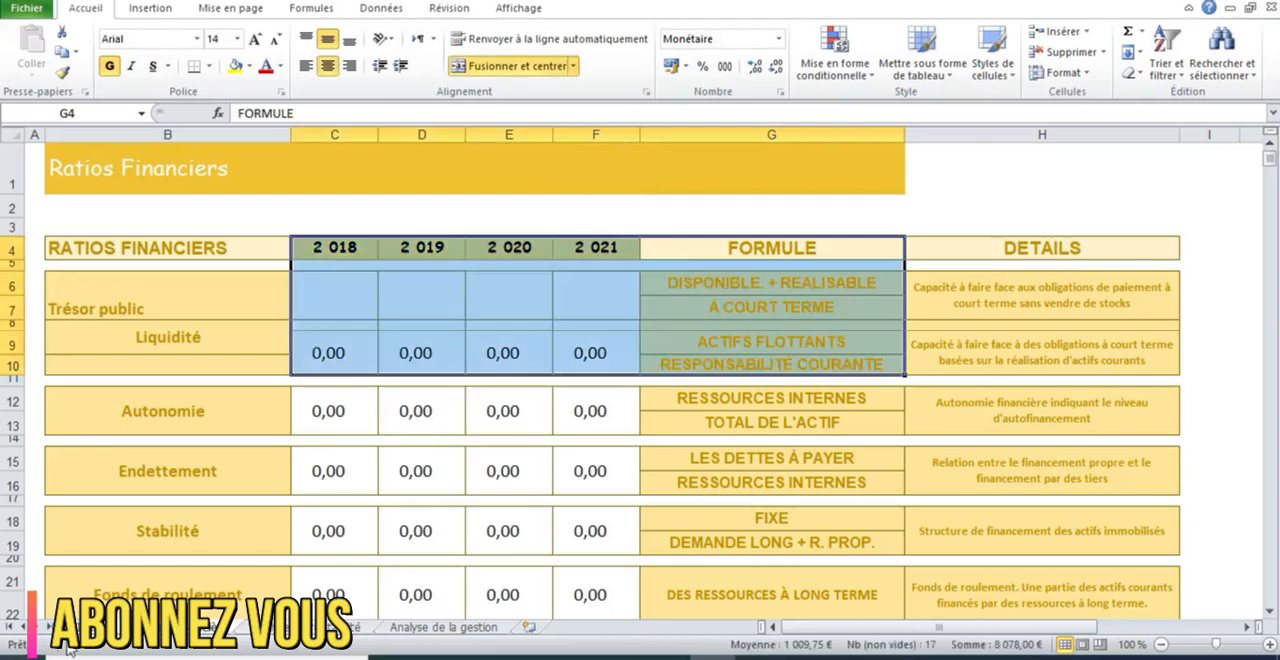
{"action": "left_click", "coordinate": [70, 628]}
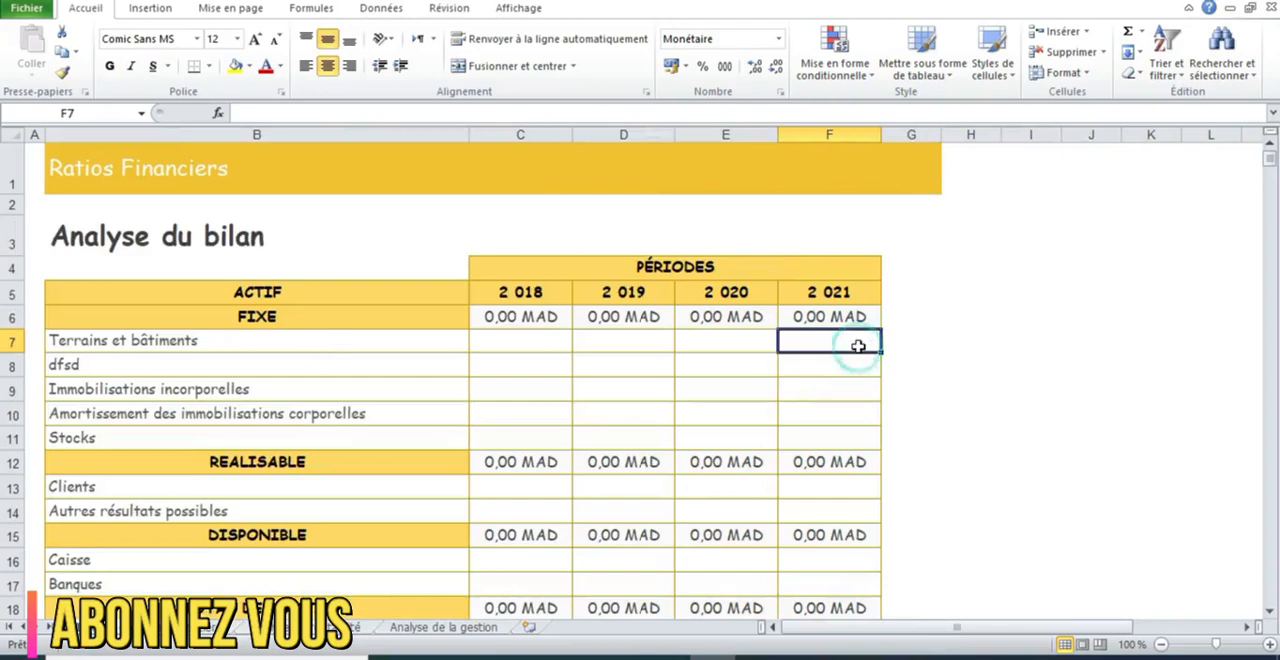
Enter 300000 for Terrains et bâtiments in 2021 and widen the 2021 column to fit the amounts
{"action": "type", "text": "300 000"}
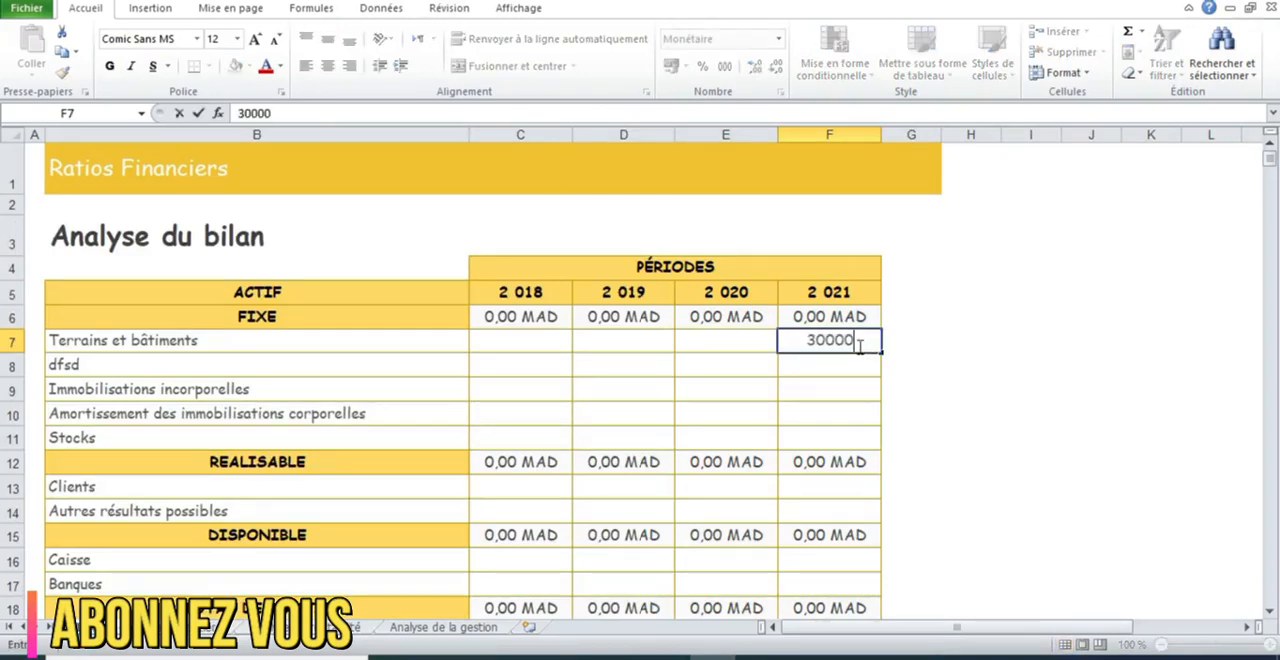
{"action": "key", "text": "Return"}
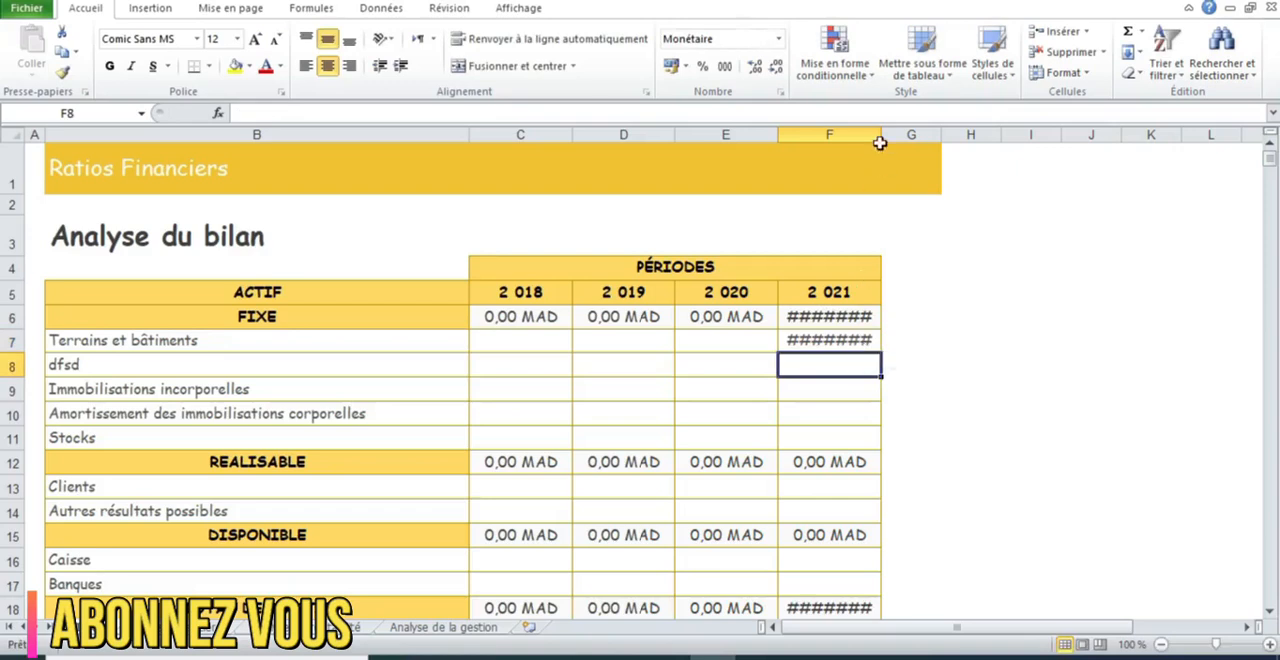
{"action": "left_click_drag", "start_coordinate": [881, 134], "coordinate": [960, 134]}
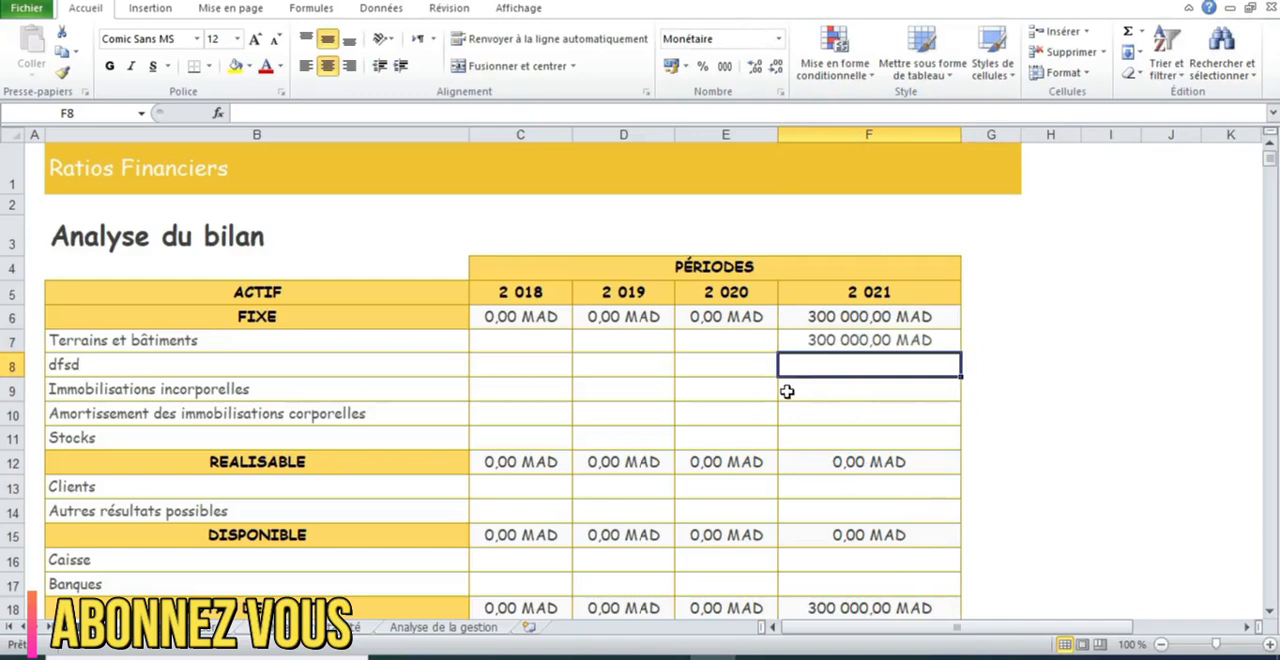
Enter 1000000 for Immobilisations incorporelles in 2021
{"action": "left_click", "coordinate": [819, 394]}
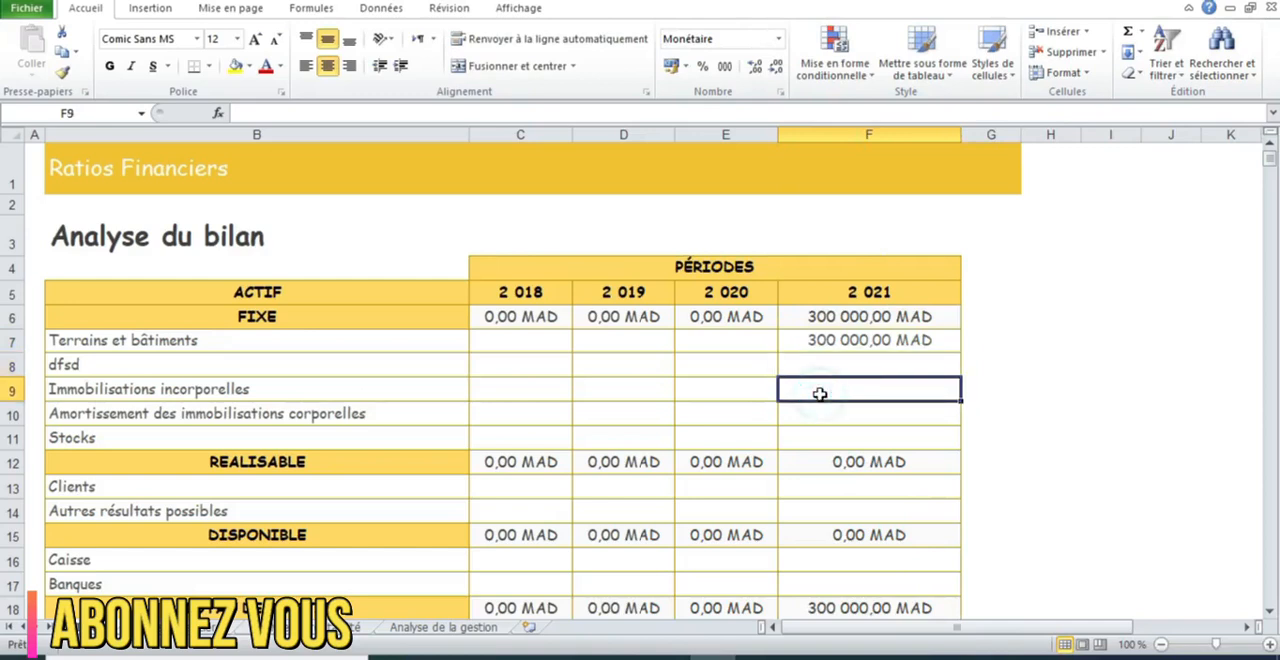
{"action": "type", "text": "1 000 00"}
{"action": "type", "text": "0"}
{"action": "key", "text": "Return"}
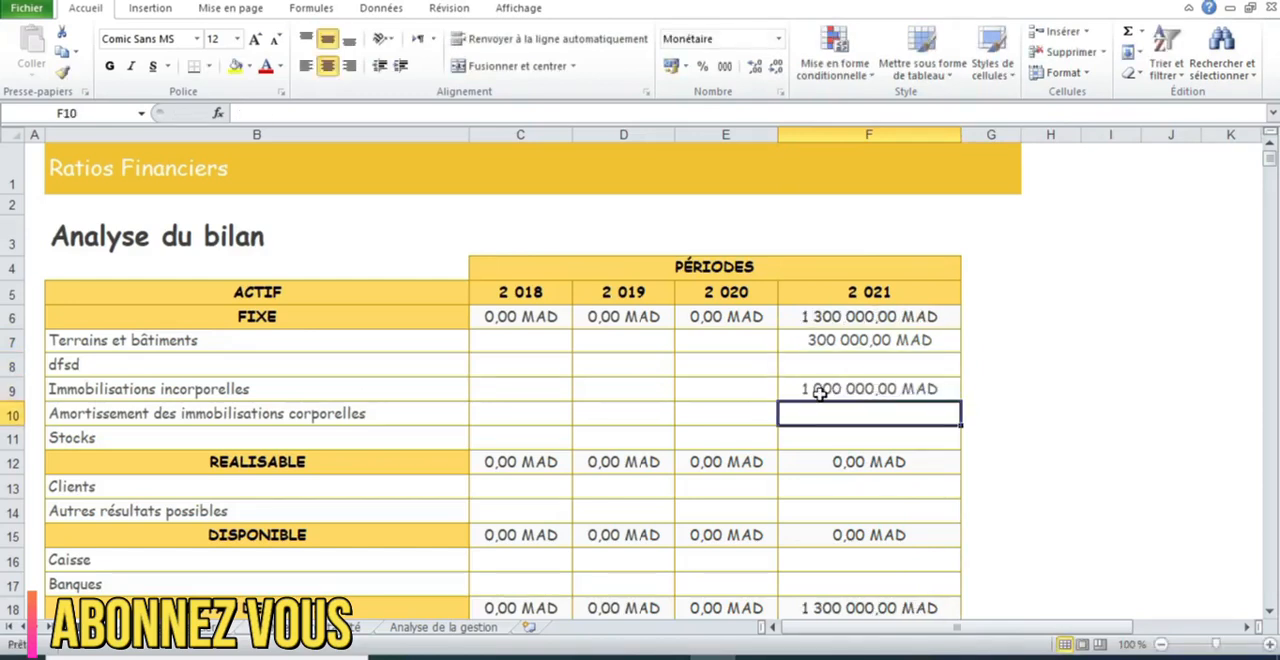
Replace the 2021 Immobilisations incorporelles amount with 100000
{"action": "left_click", "coordinate": [819, 394]}
{"action": "key", "text": "BackSpace"}
{"action": "type", "text": "100000"}
{"action": "key", "text": "Return"}
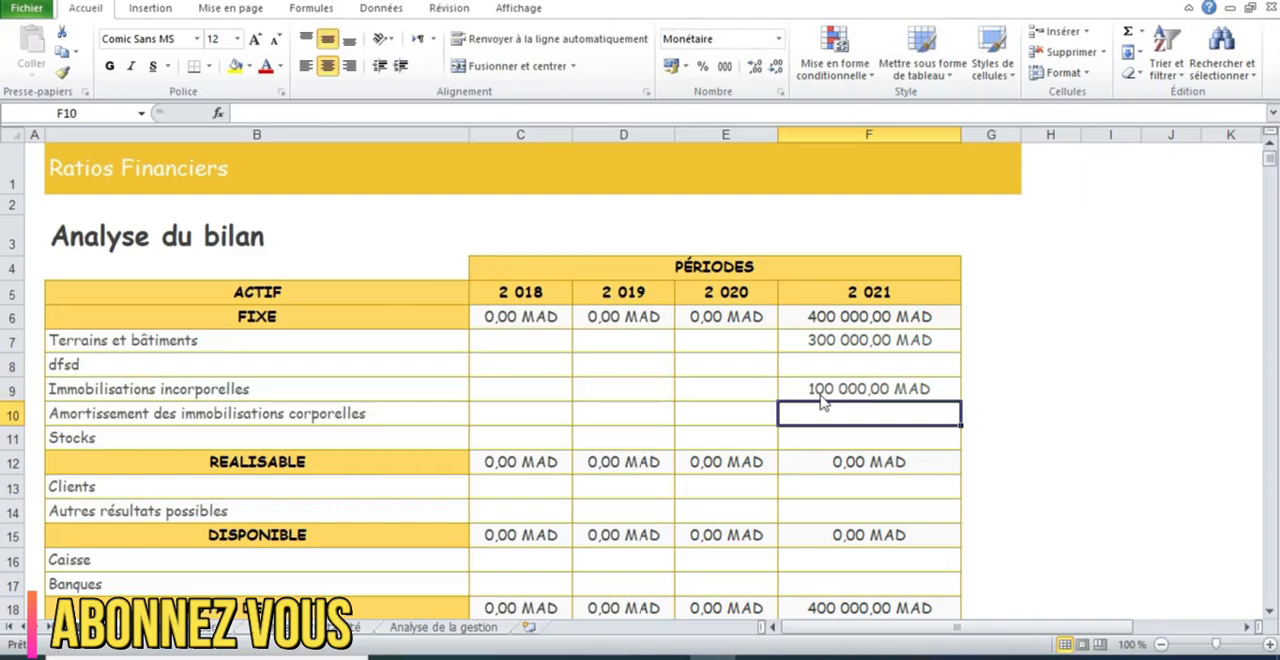
Enter 30000 for Amortissement des immobilisations corporelles in 2021
{"action": "type", "text": "5"}
{"action": "key", "text": "BackSpace"}
{"action": "type", "text": "30000"}
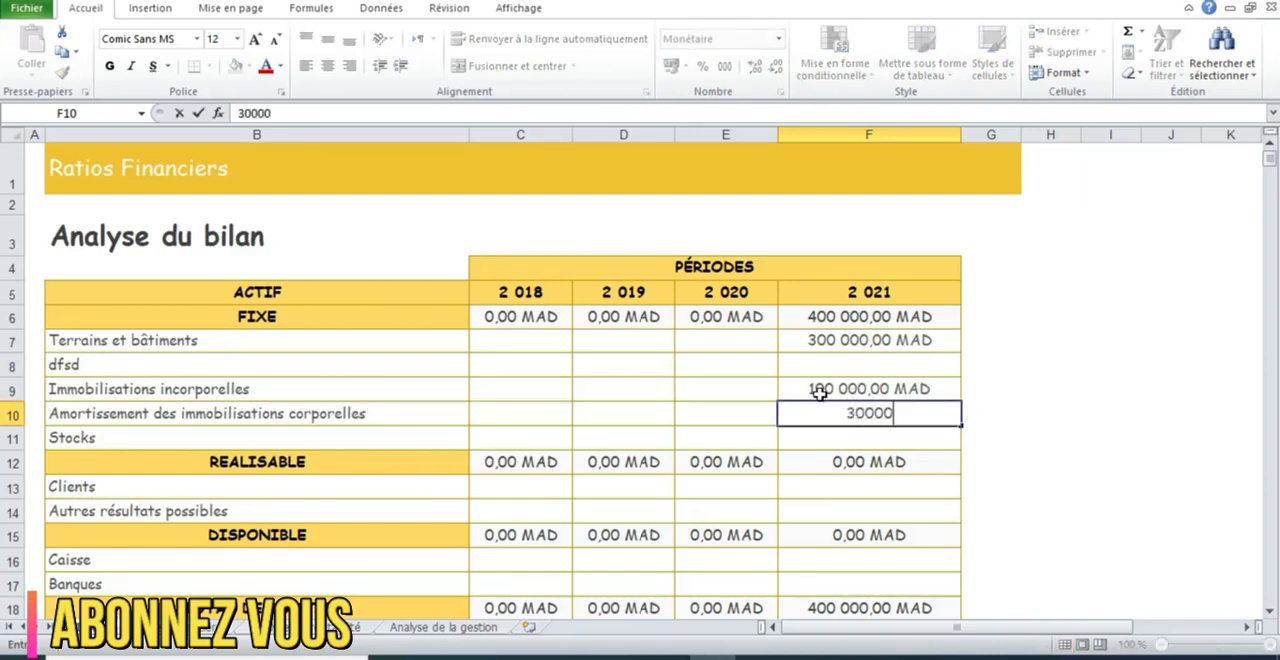
{"action": "key", "text": "Return"}
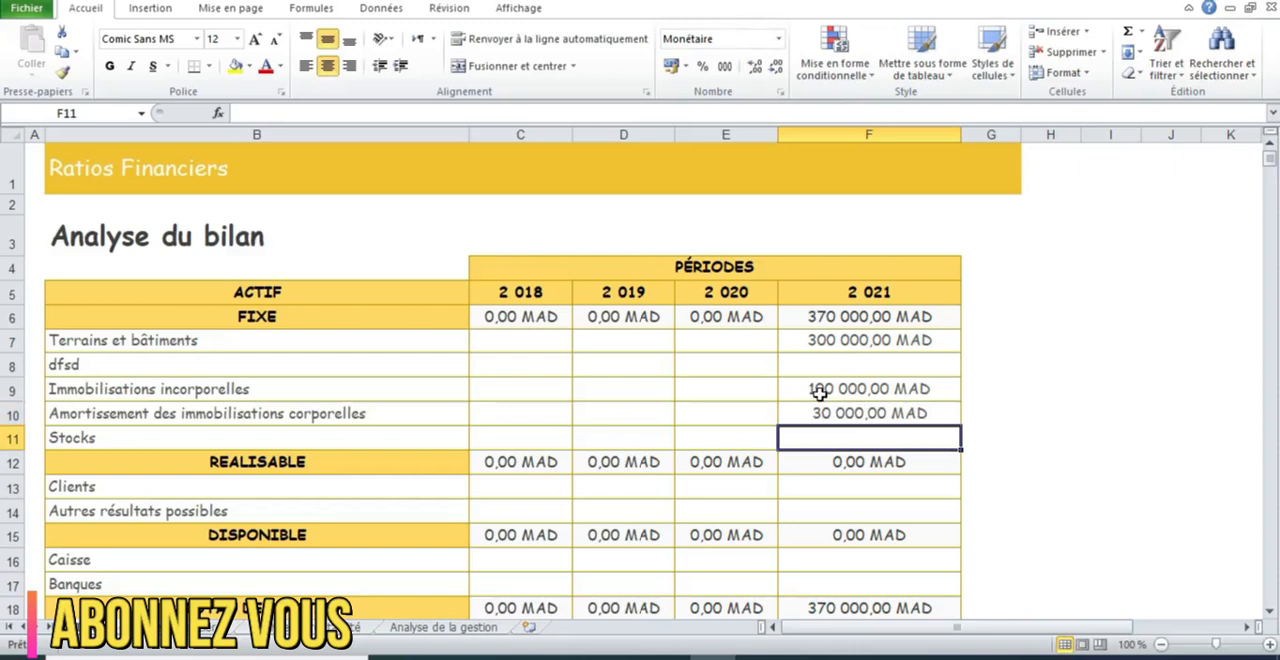
Enter 1500000 for Stocks and 200000 for Clients in the 2021 column
{"action": "type", "text": "1500000"}
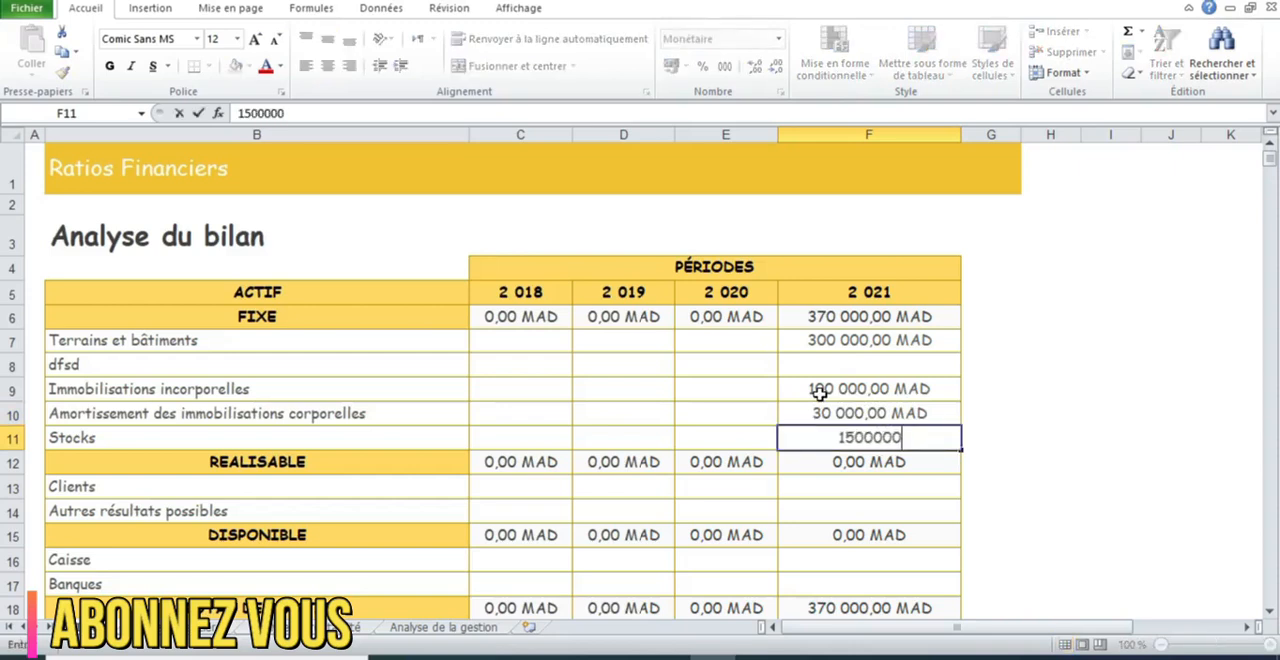
{"action": "key", "text": "Return"}
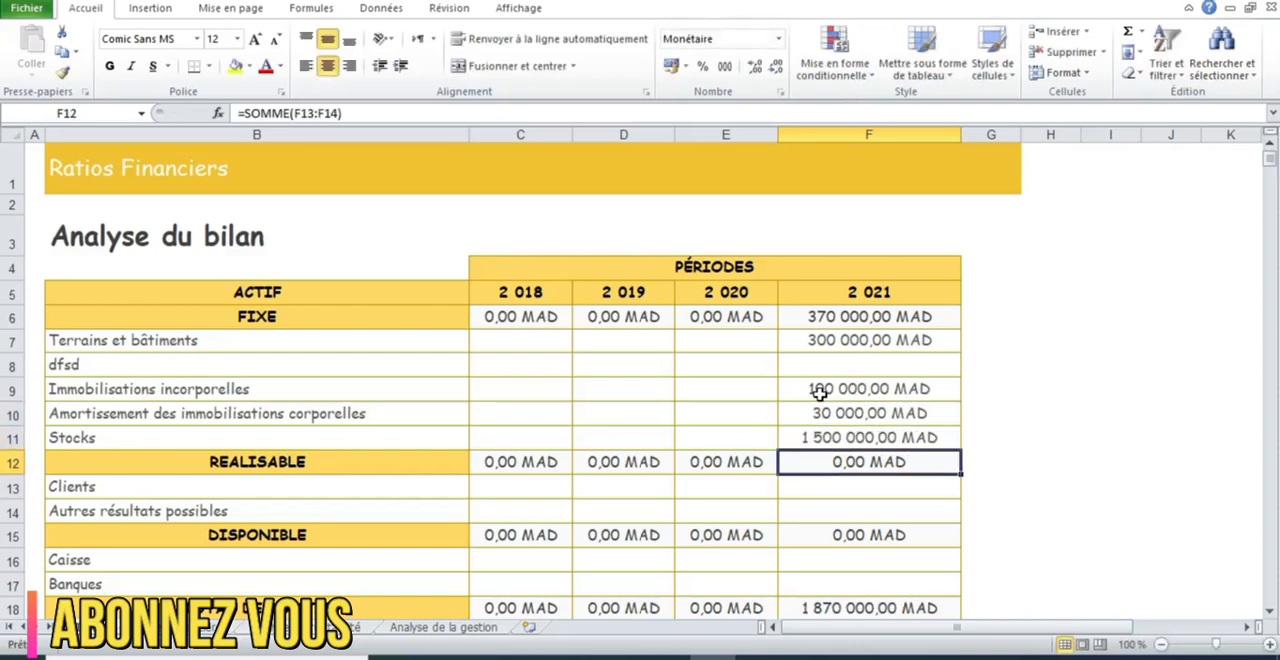
{"action": "left_click", "coordinate": [857, 485]}
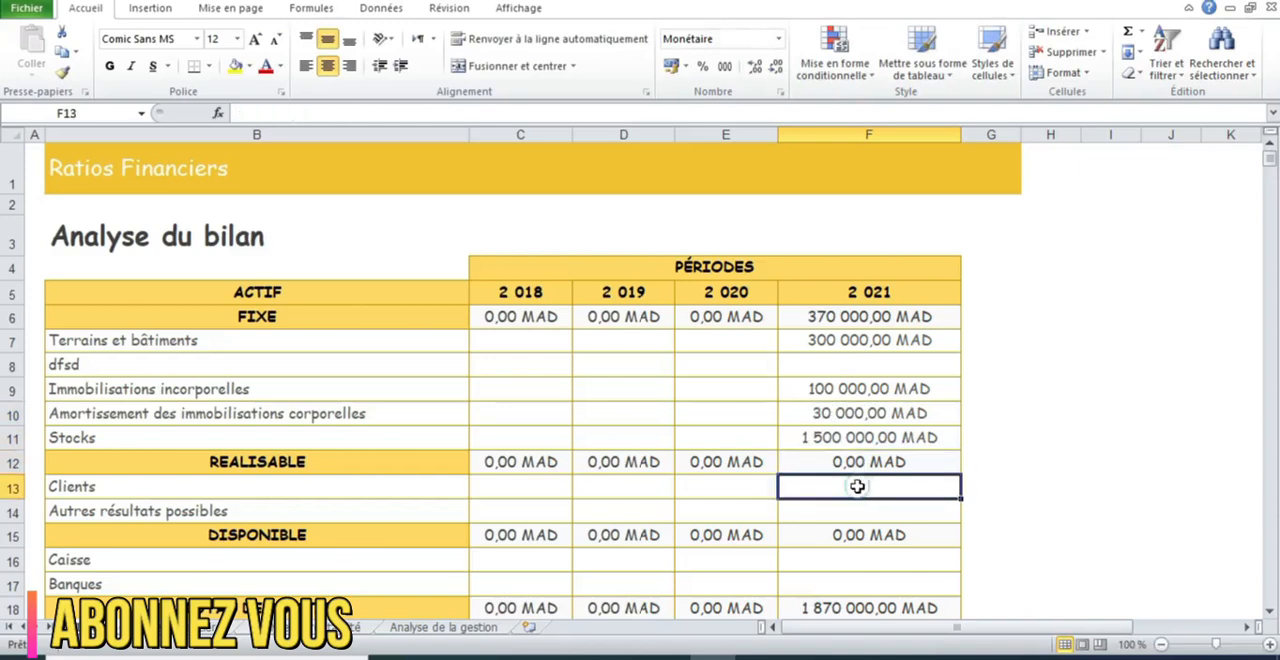
{"action": "type", "text": "200 000"}
{"action": "key", "text": "Return"}
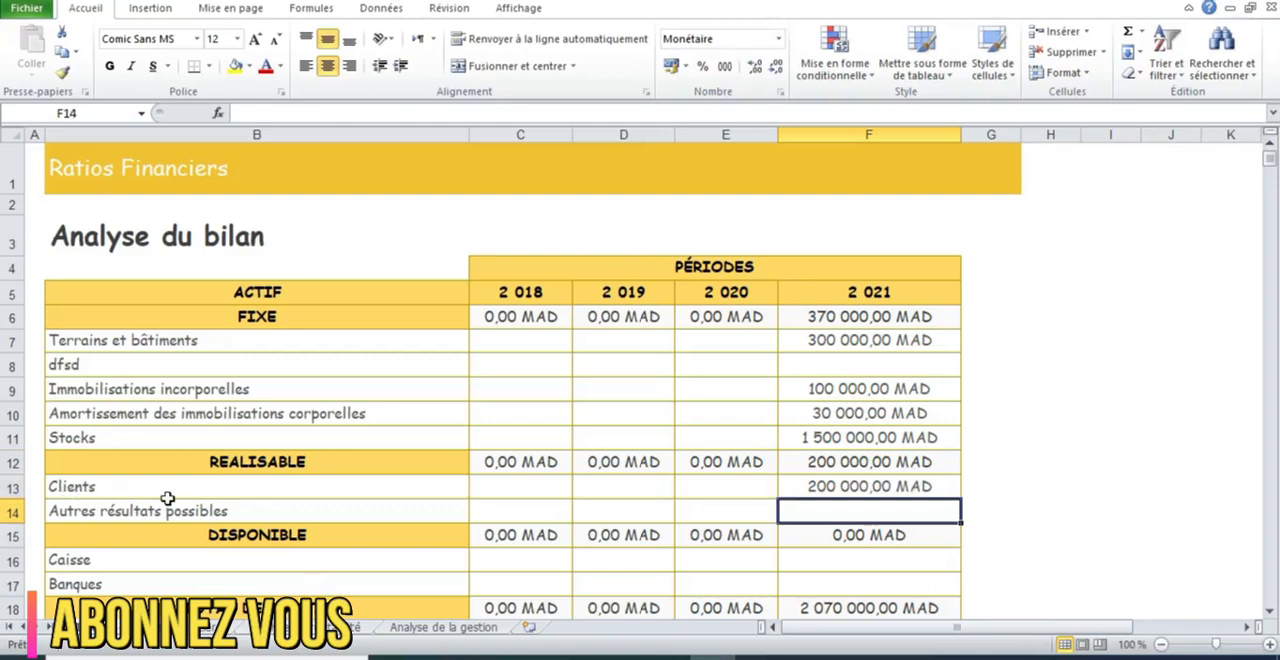
Enter 10000 for Caisse and 50000 for Banques in 2021
{"action": "left_click", "coordinate": [1269, 612]}
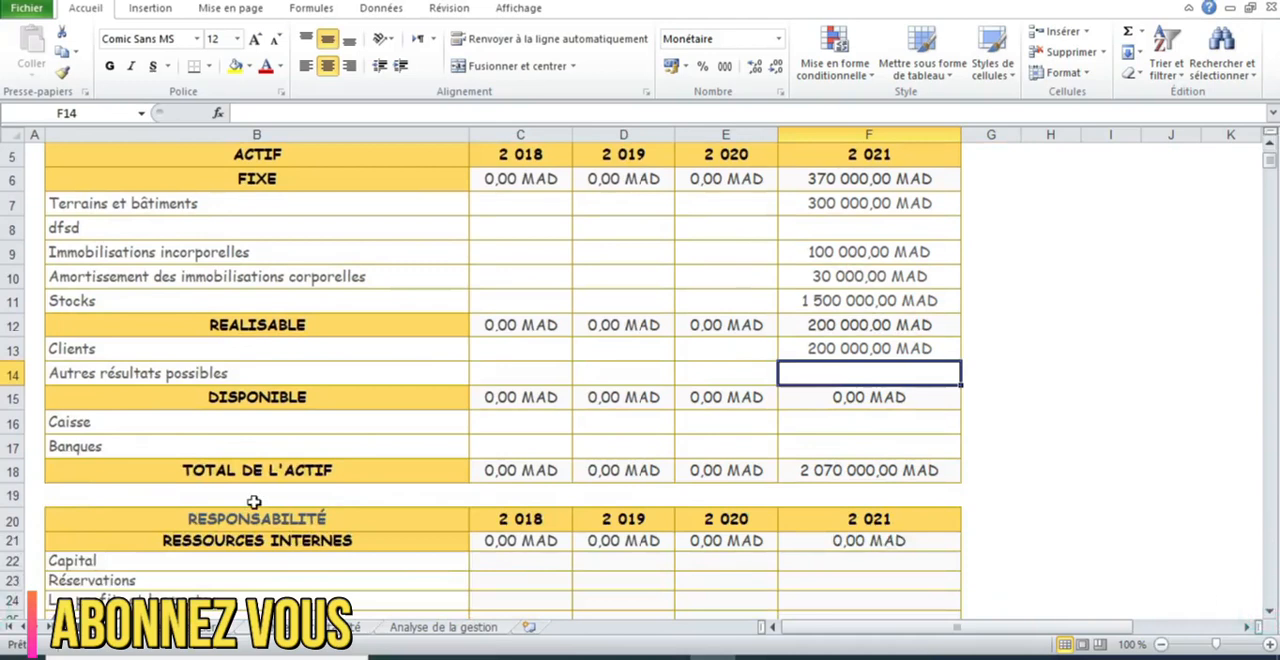
{"action": "left_click", "coordinate": [860, 421]}
{"action": "type", "text": "1"}
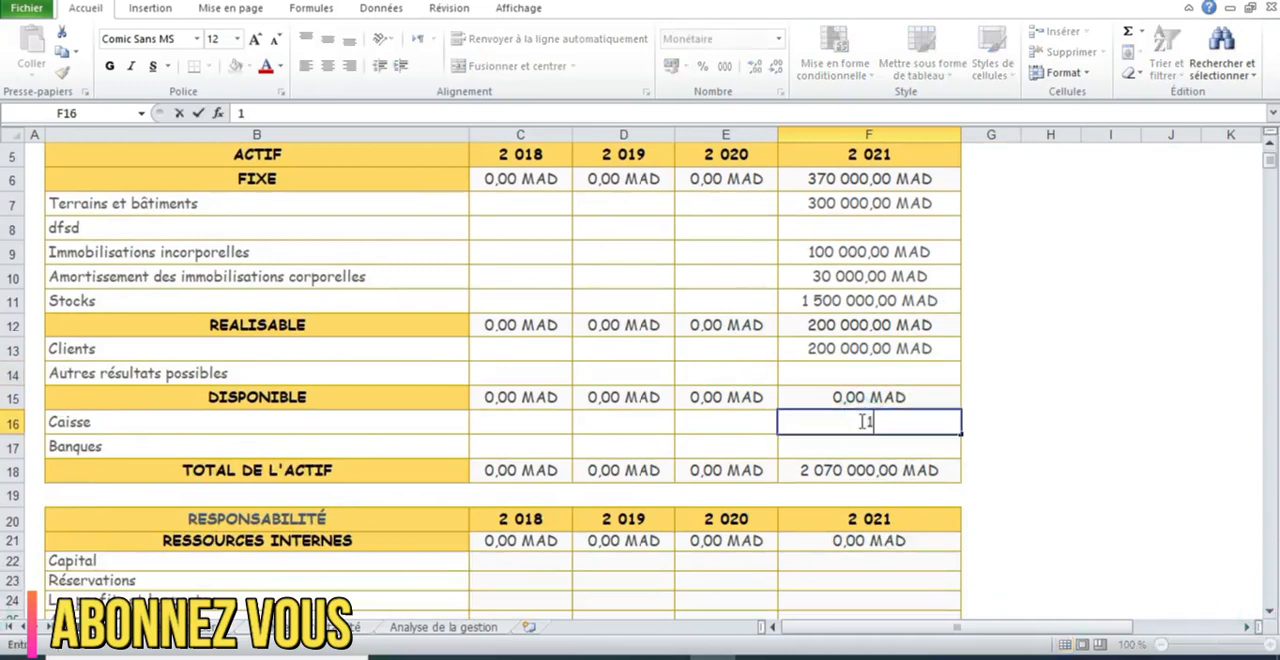
{"action": "type", "text": "0 000"}
{"action": "key", "text": "Return"}
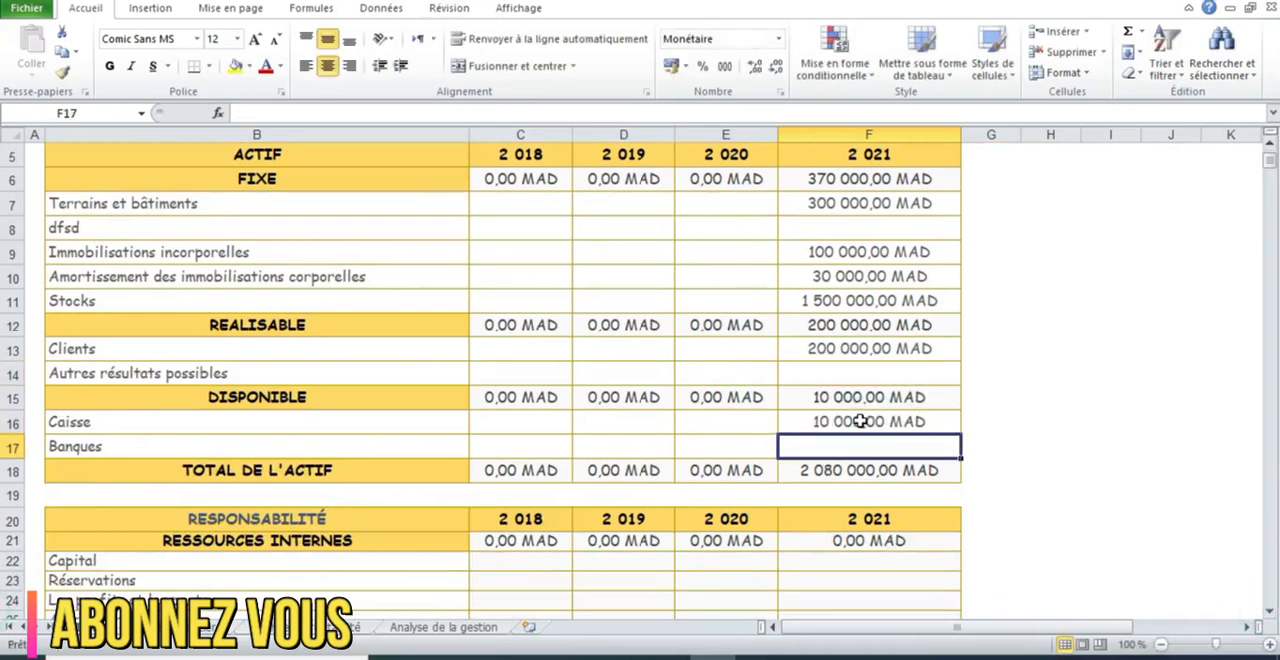
{"action": "type", "text": "50000"}
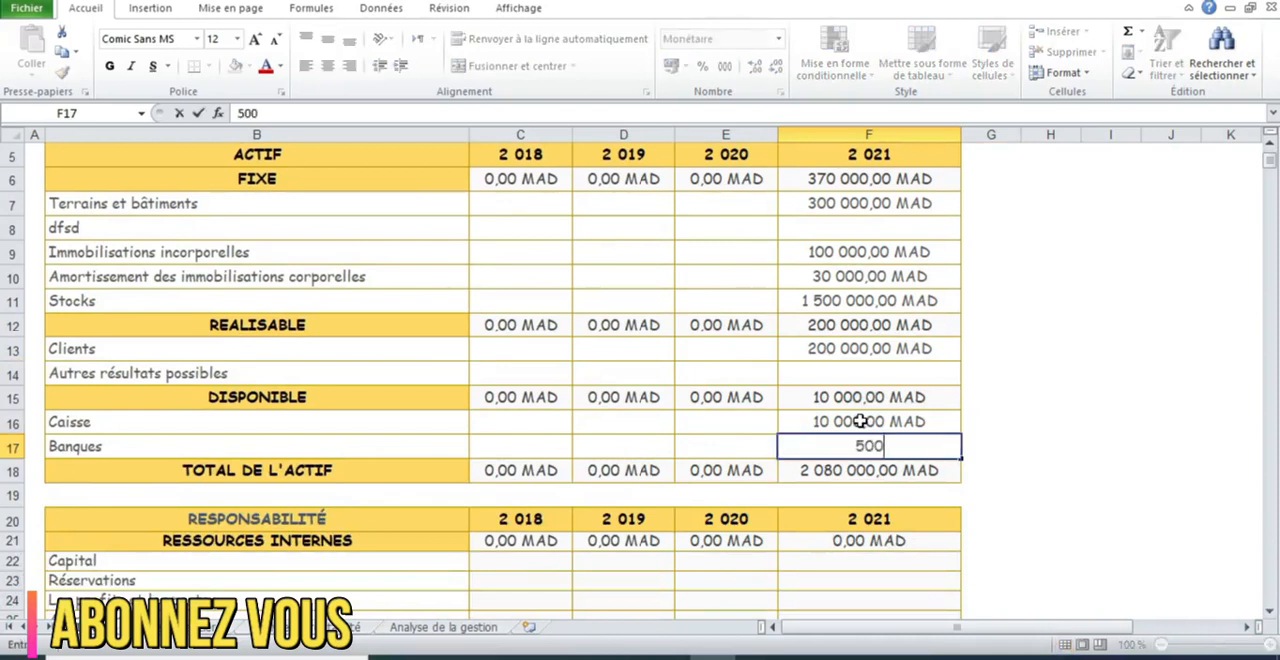
{"action": "key", "text": "Return"}
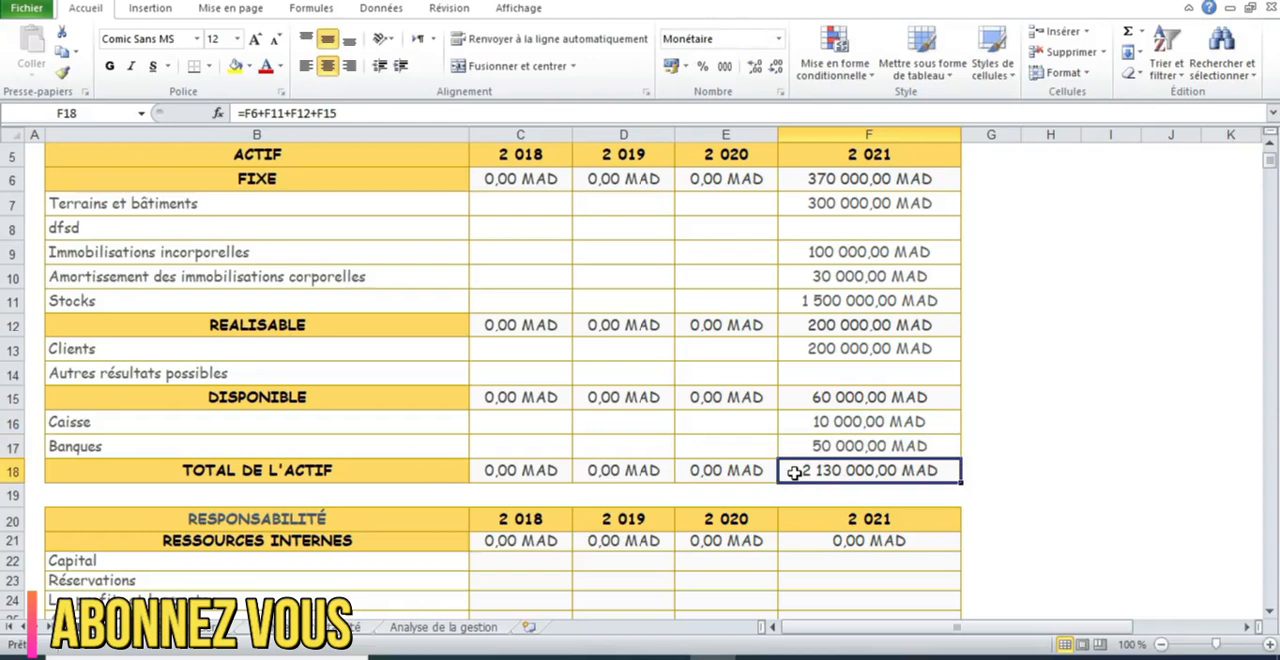
Enter 1000000 for Capital in 2021 under Ressources internes
{"action": "left_click", "coordinate": [1270, 611]}
{"action": "left_click", "coordinate": [802, 461]}
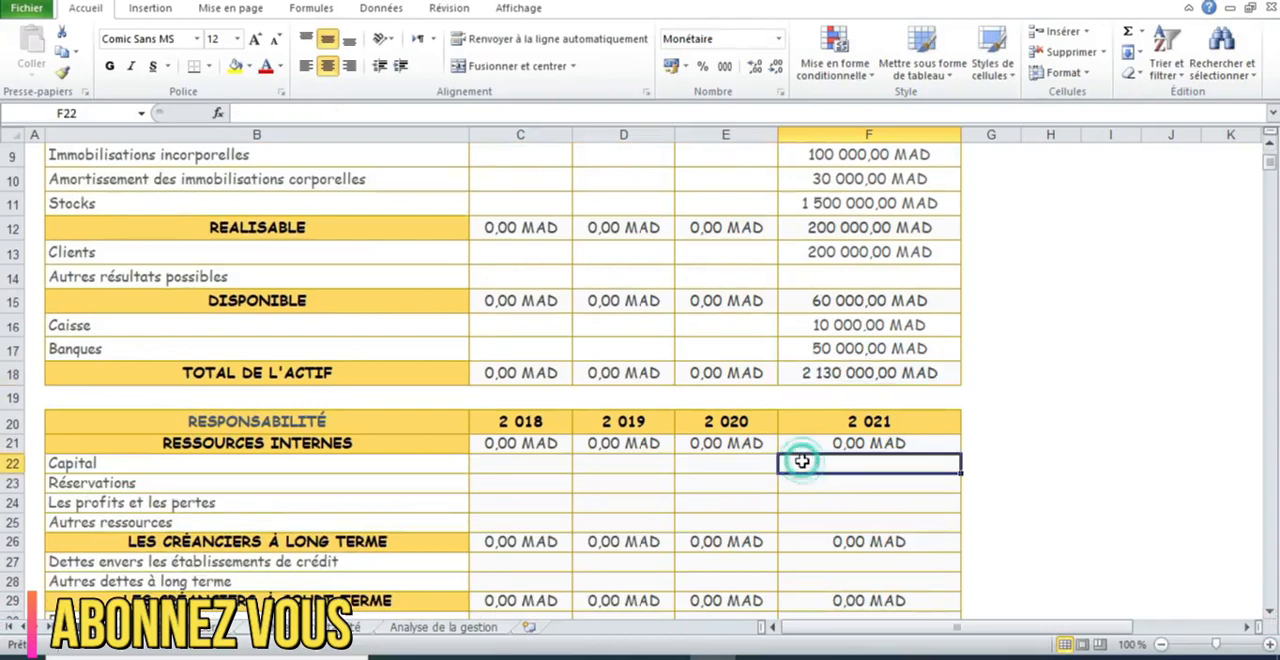
{"action": "type", "text": "1 00"}
{"action": "type", "text": "0 000"}
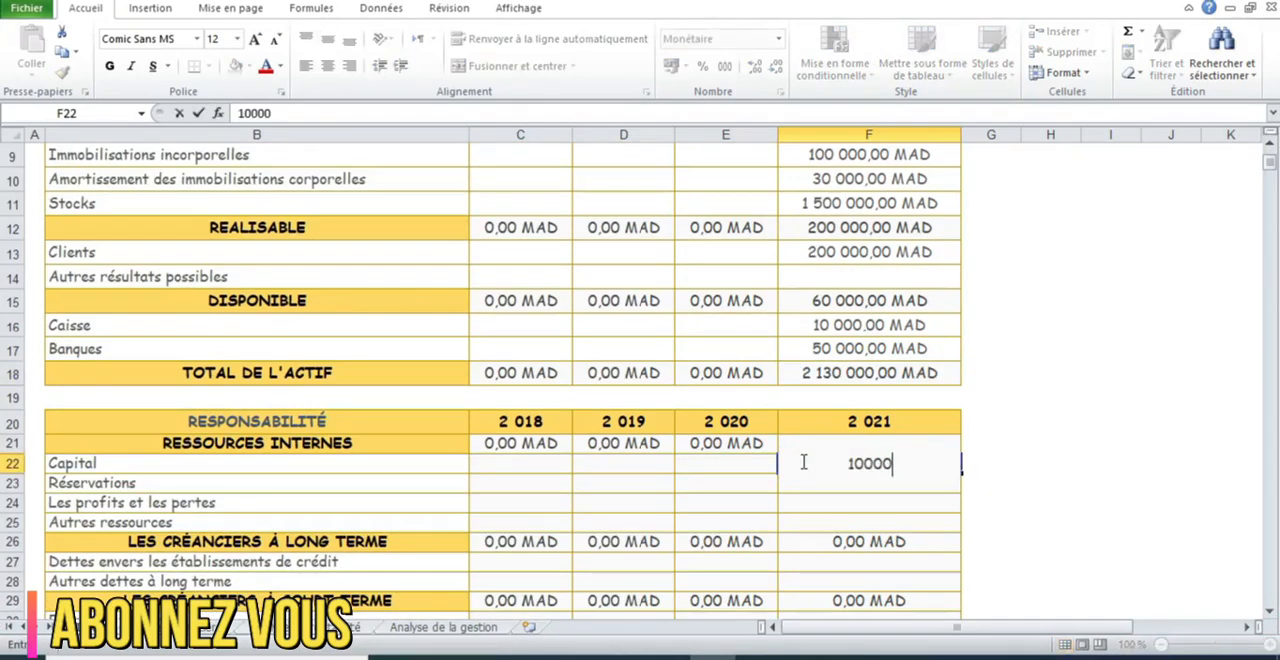
{"action": "key", "text": "Return"}
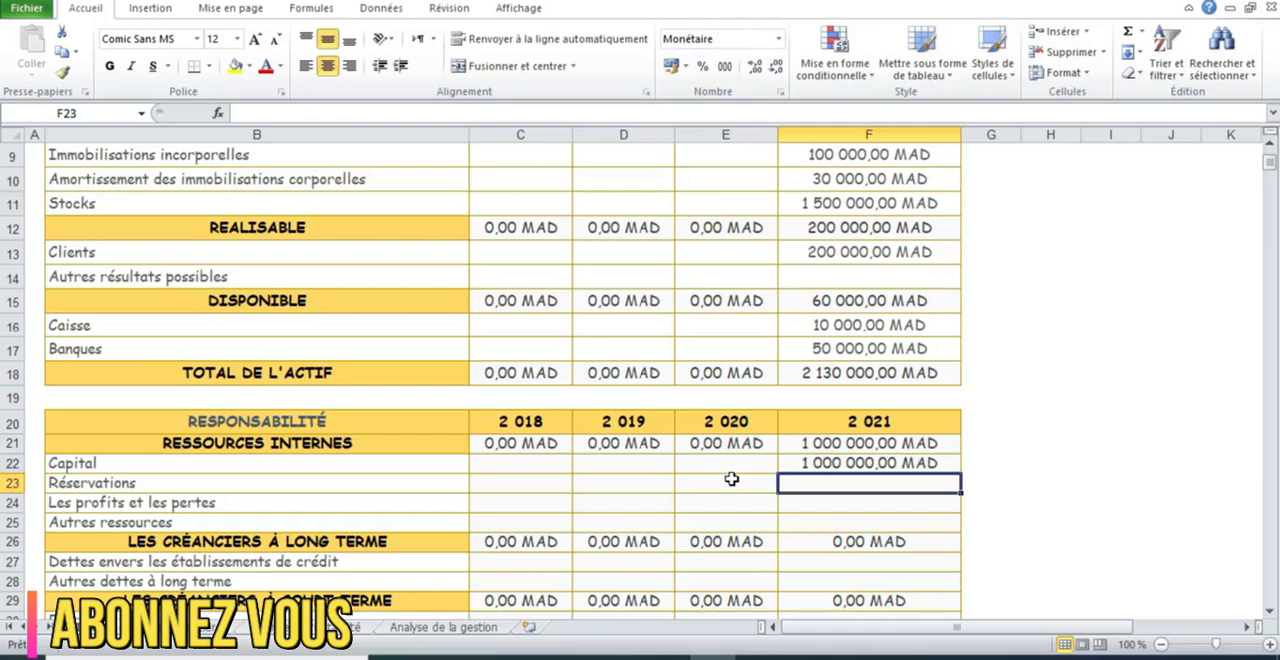
Enter 900000 for Réservations in 2021
{"action": "type", "text": "15000"}
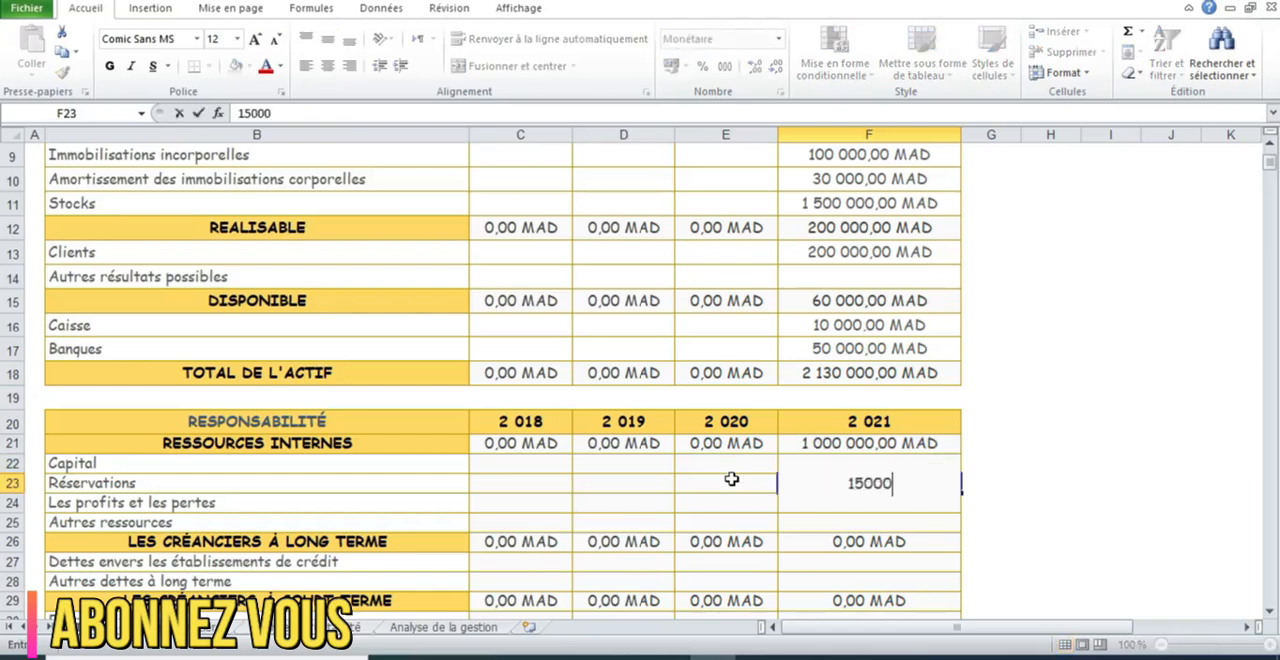
{"action": "key", "text": "BackSpace"}
{"action": "key", "text": "BackSpace"}
{"action": "key", "text": "BackSpace"}
{"action": "key", "text": "BackSpace"}
{"action": "type", "text": "900000"}
{"action": "key", "text": "Return"}
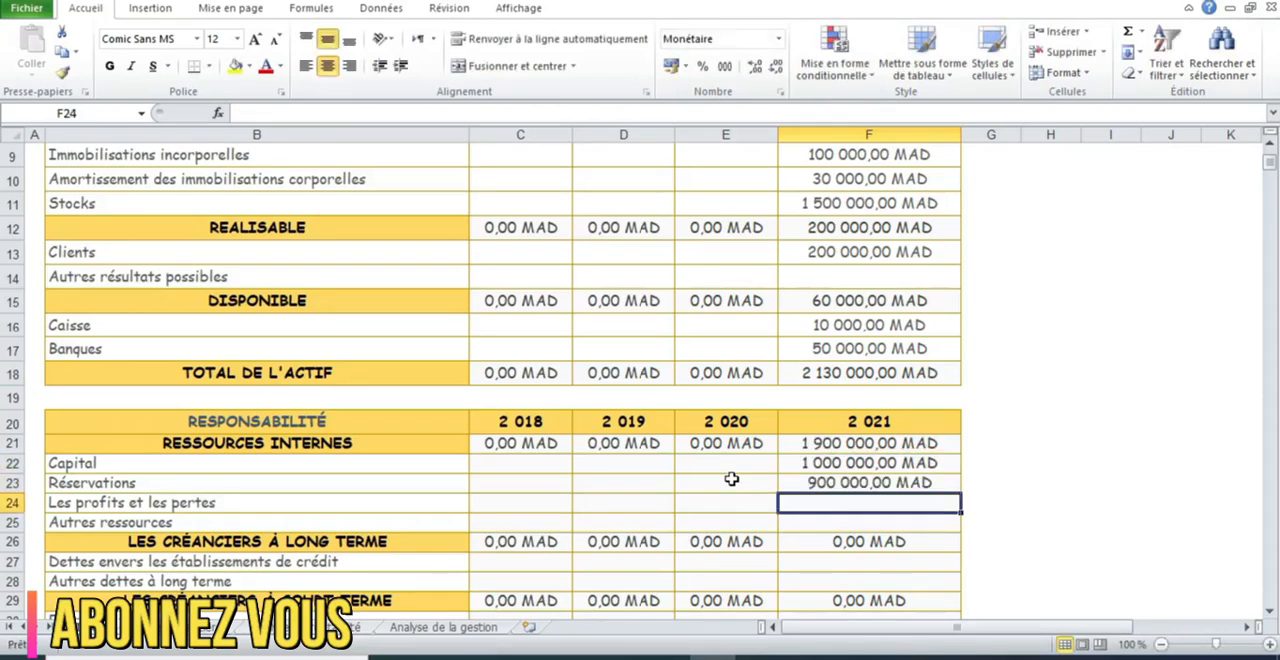
Set the 2021 Réservations amount to 90000 and enter 30000 for Les profits et les pertes
{"action": "left_click", "coordinate": [826, 489]}
{"action": "type", "text": "9"}
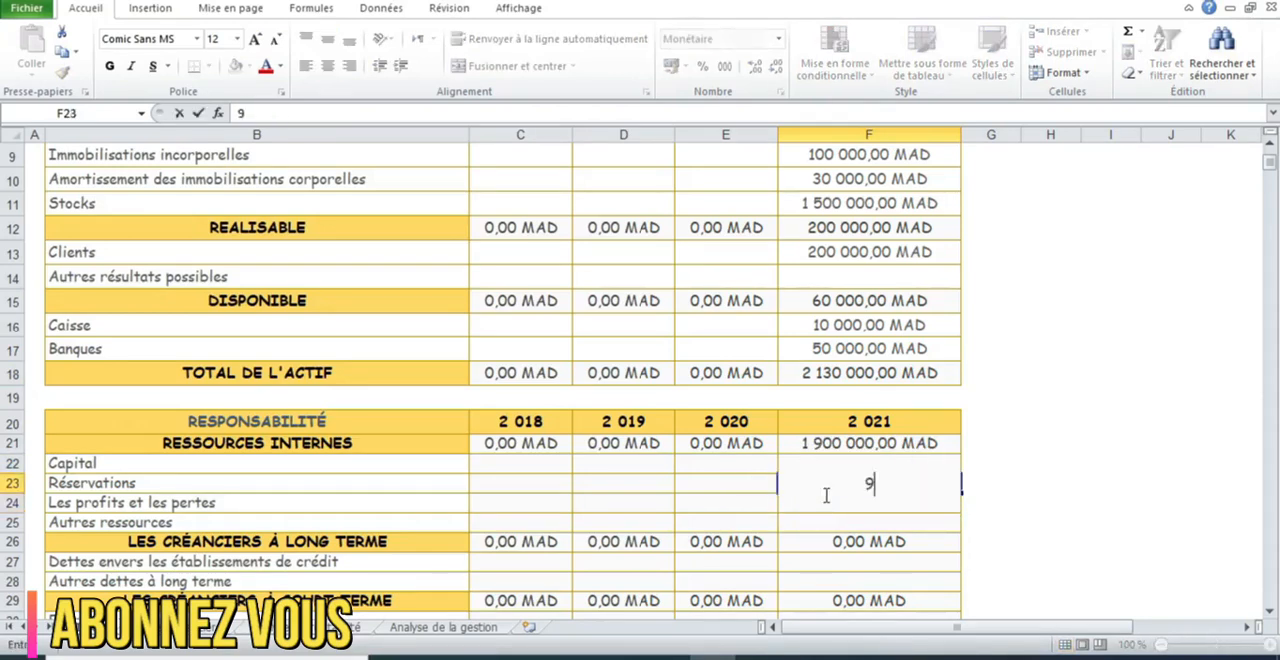
{"action": "type", "text": "0 000"}
{"action": "key", "text": "Return"}
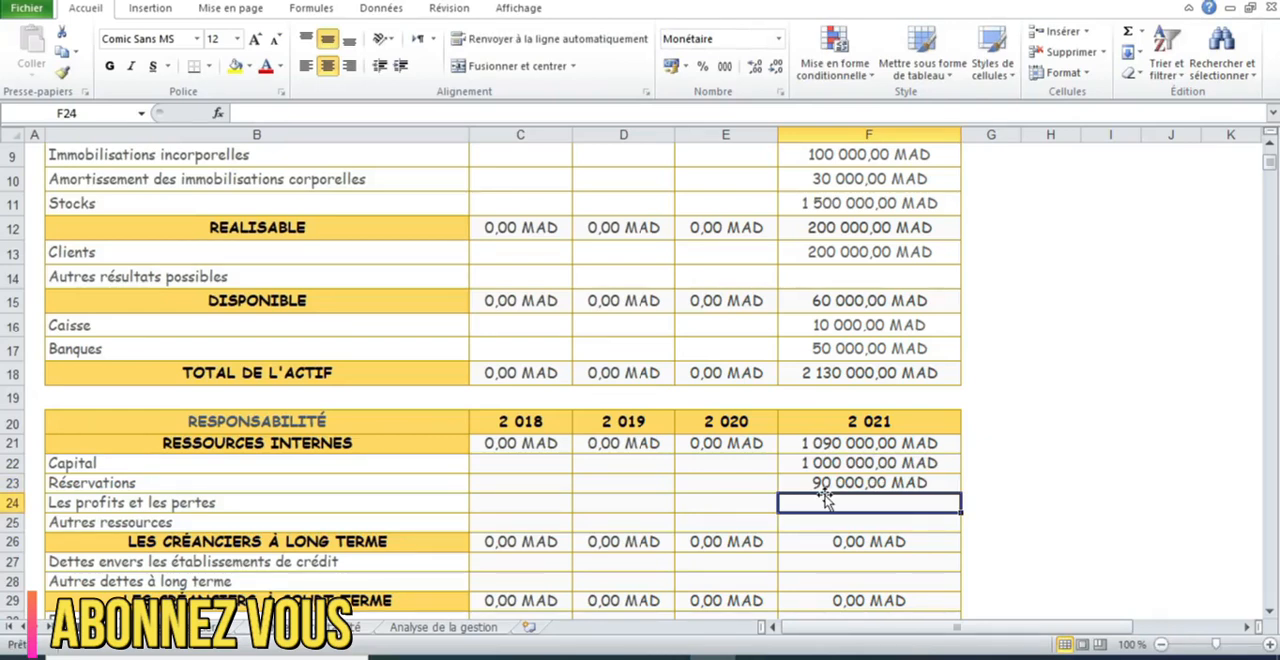
{"action": "type", "text": "1"}
{"action": "key", "text": "BackSpace"}
{"action": "type", "text": "30000"}
{"action": "key", "text": "Return"}
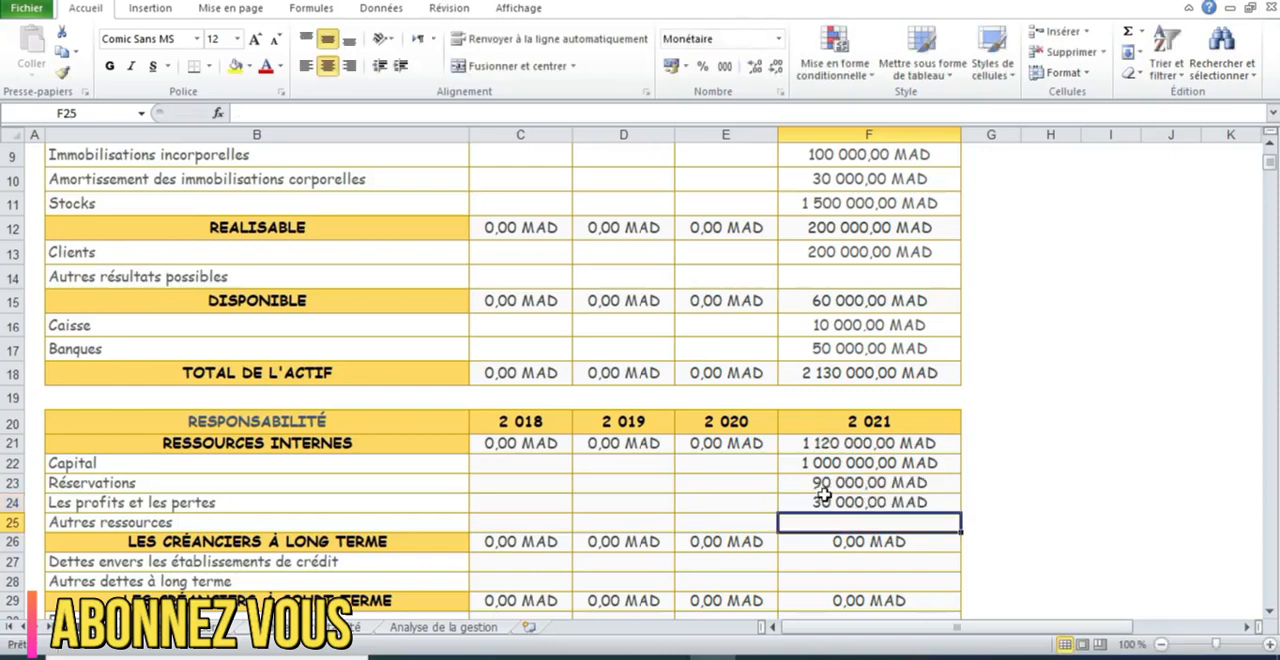
Enter 1000000 for Dettes envers les établissements de crédit in 2021
{"action": "left_click", "coordinate": [1269, 611]}
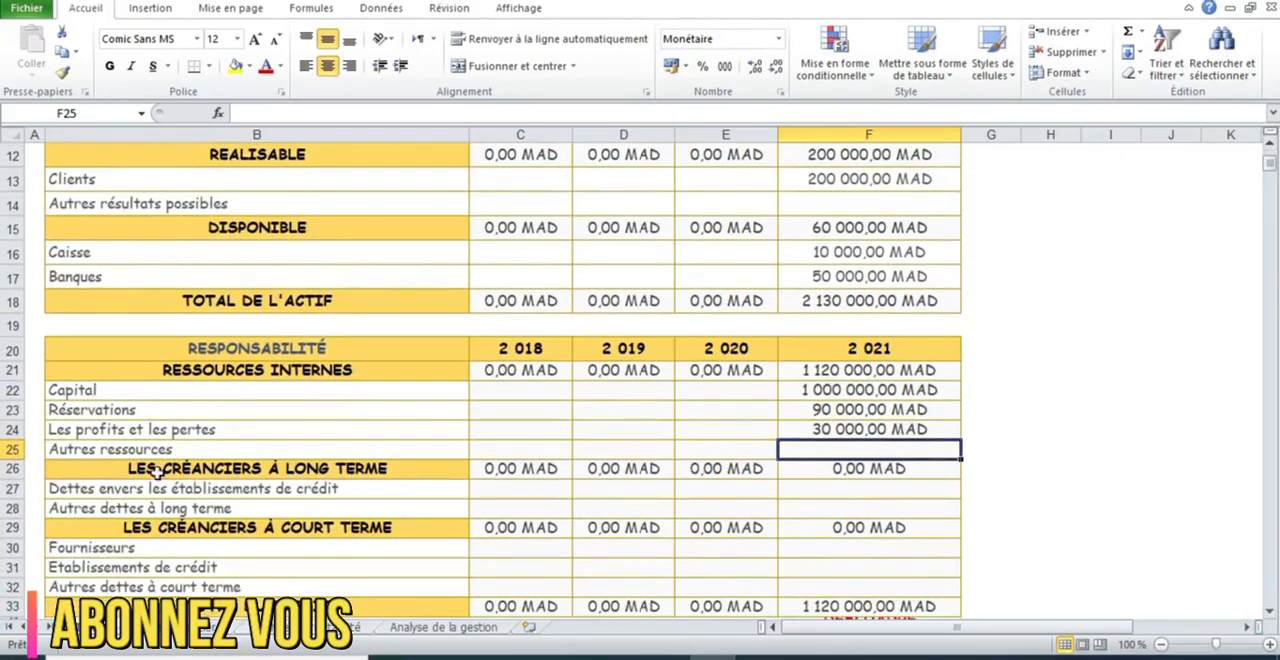
{"action": "left_click", "coordinate": [878, 488]}
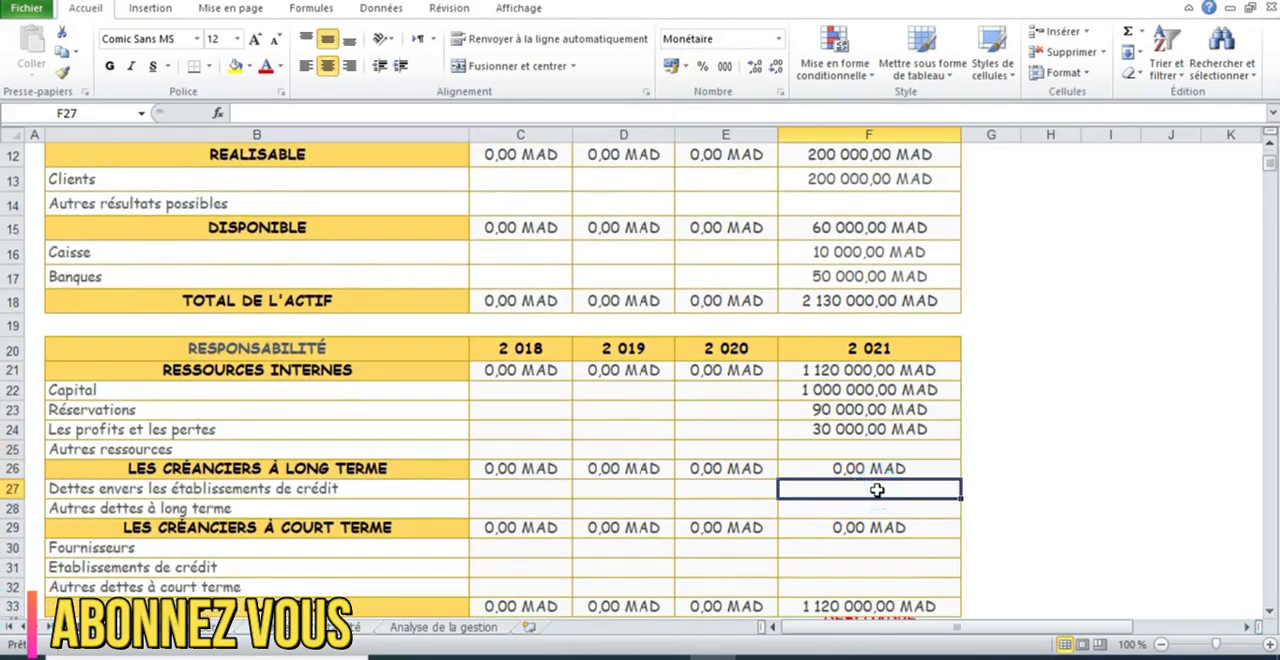
{"action": "type", "text": "1 000 000"}
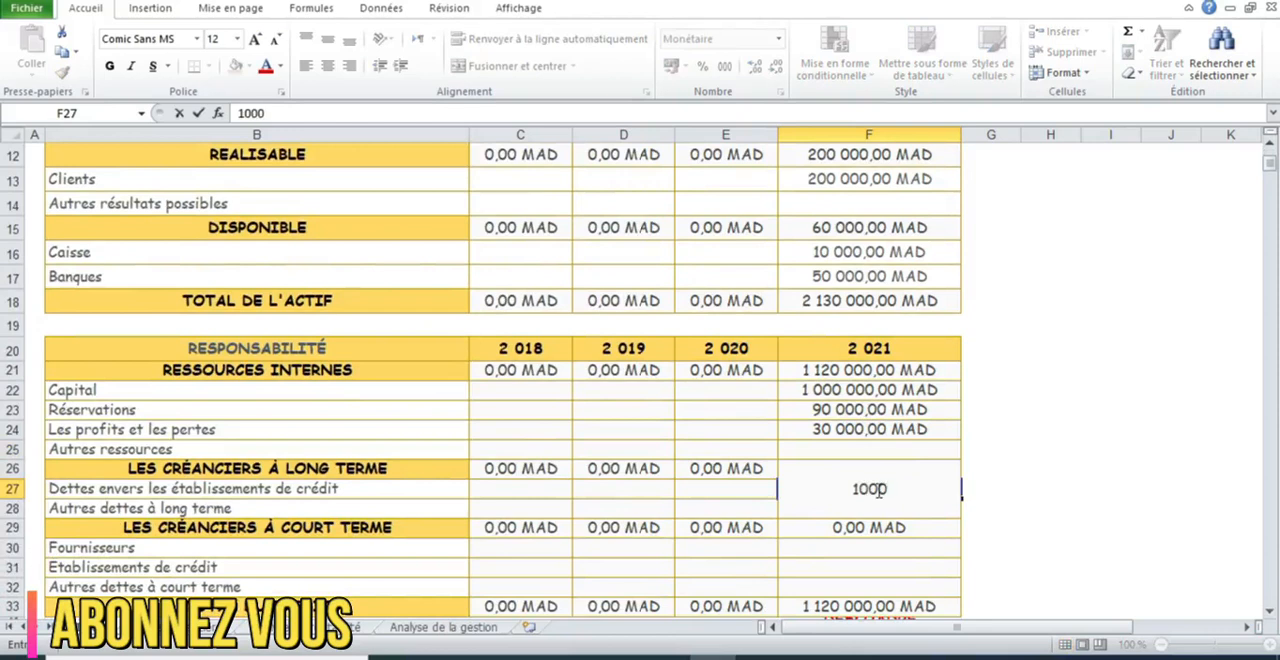
{"action": "key", "text": "Return"}
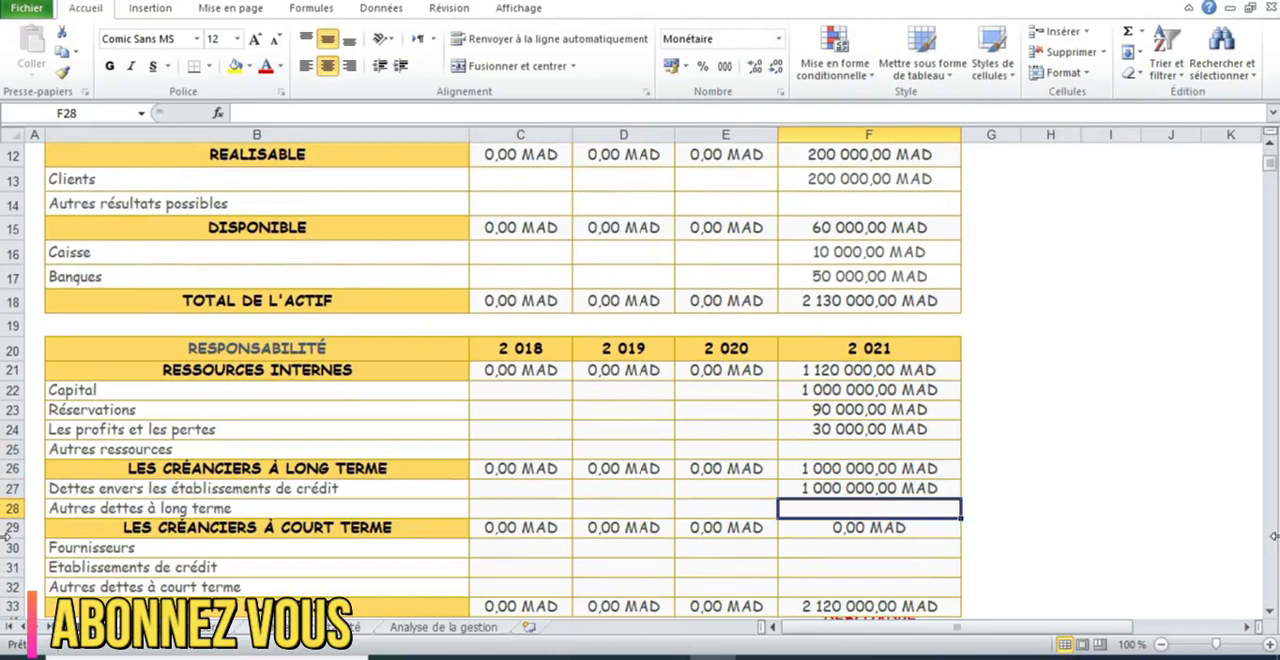
Replace the 2021 Dettes envers les établissements de crédit amount with 500000
{"action": "key", "text": "Up"}
{"action": "type", "text": "500 000"}
{"action": "key", "text": "Return"}
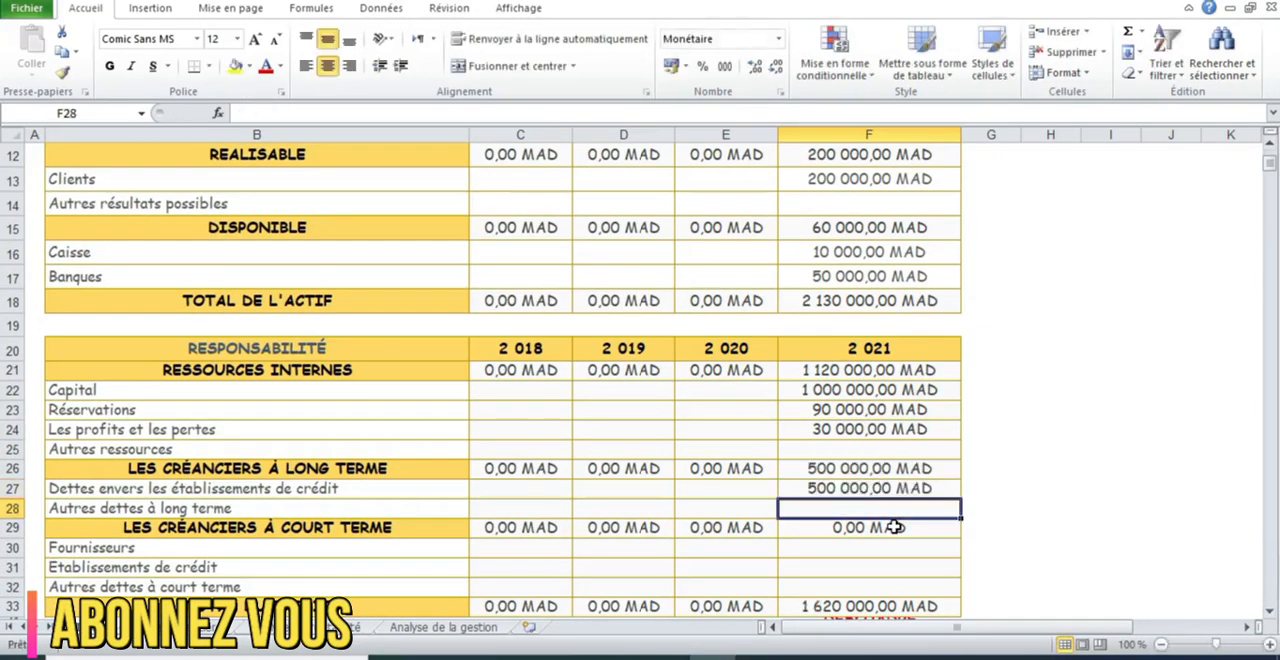
Enter 40000 for Fournisseurs in 2021 under the short-term creditors
{"action": "left_click", "coordinate": [885, 557]}
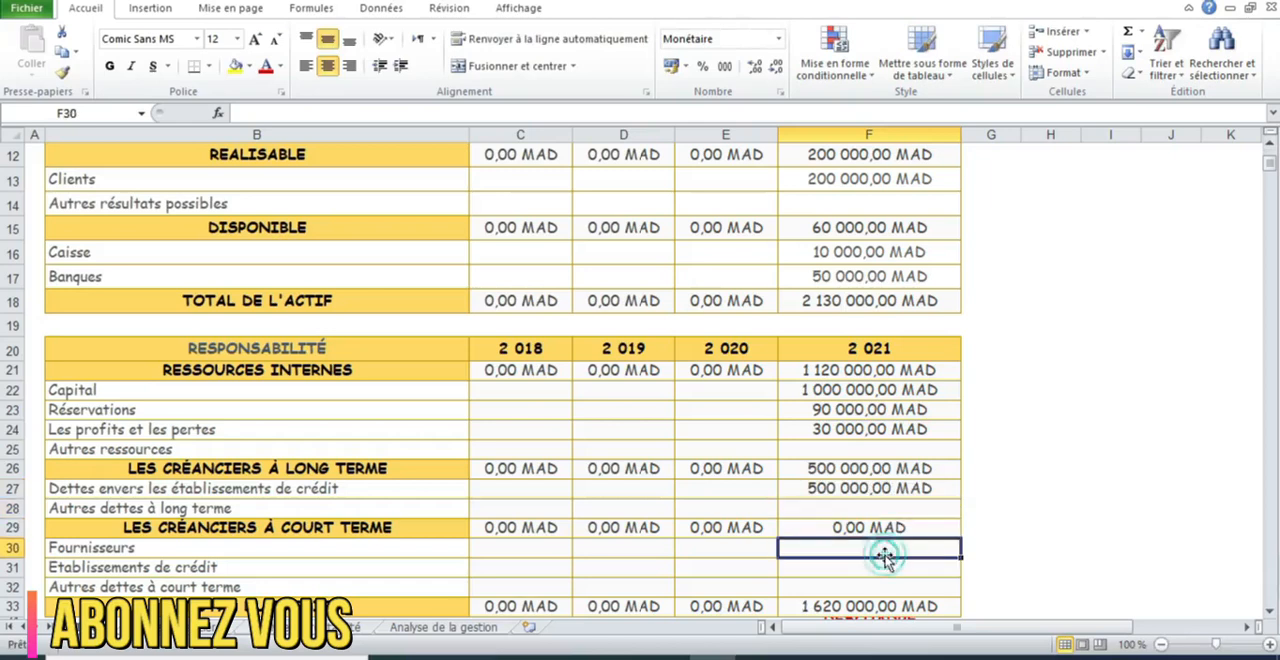
{"action": "type", "text": "40000"}
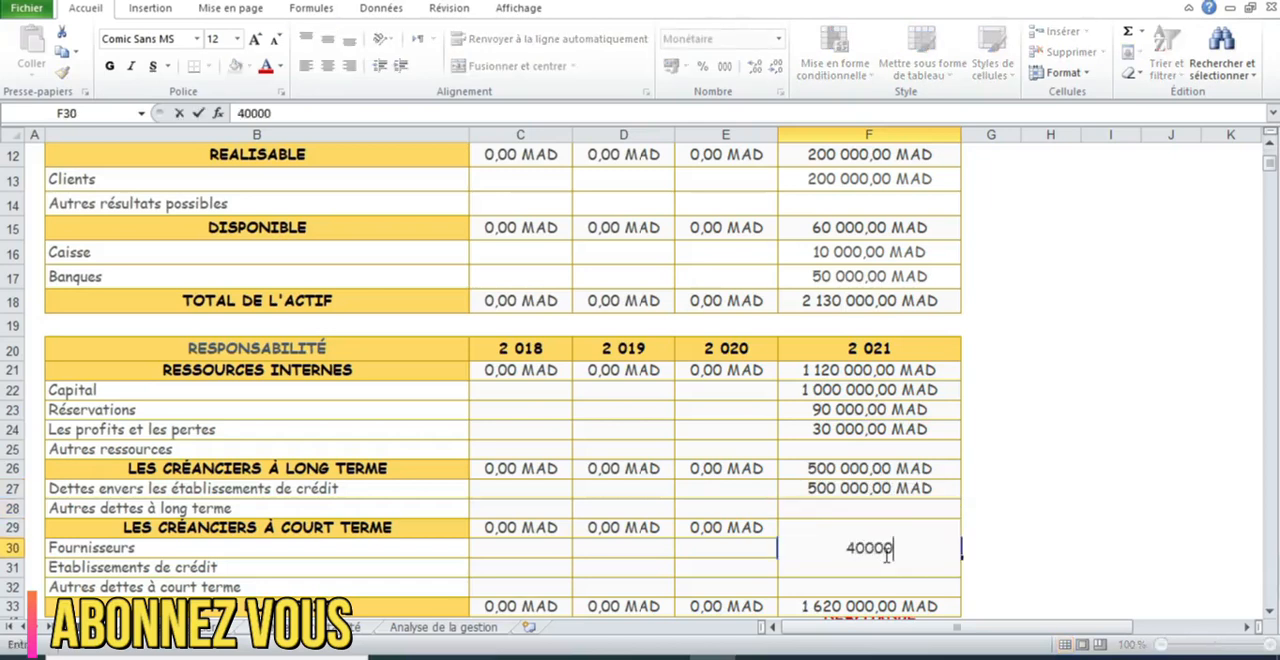
{"action": "key", "text": "Return"}
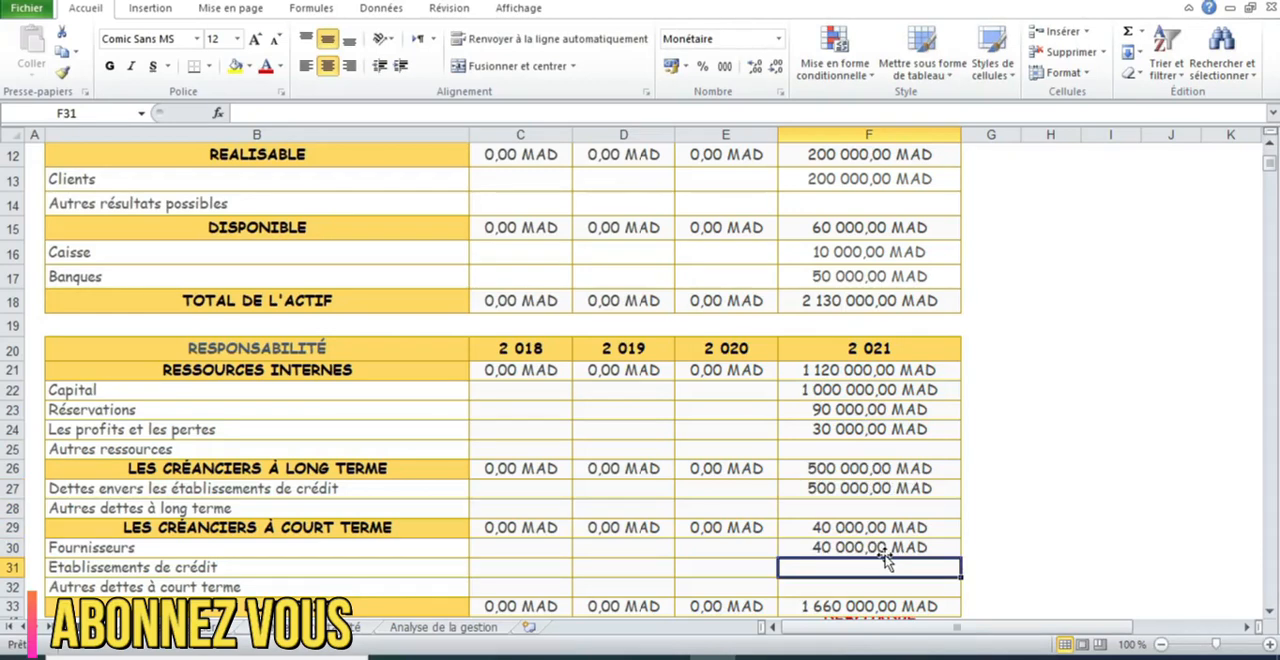
Enter 90000 for Etablissements de crédit and 40000 for Autres dettes à court terme in 2021
{"action": "type", "text": "90000"}
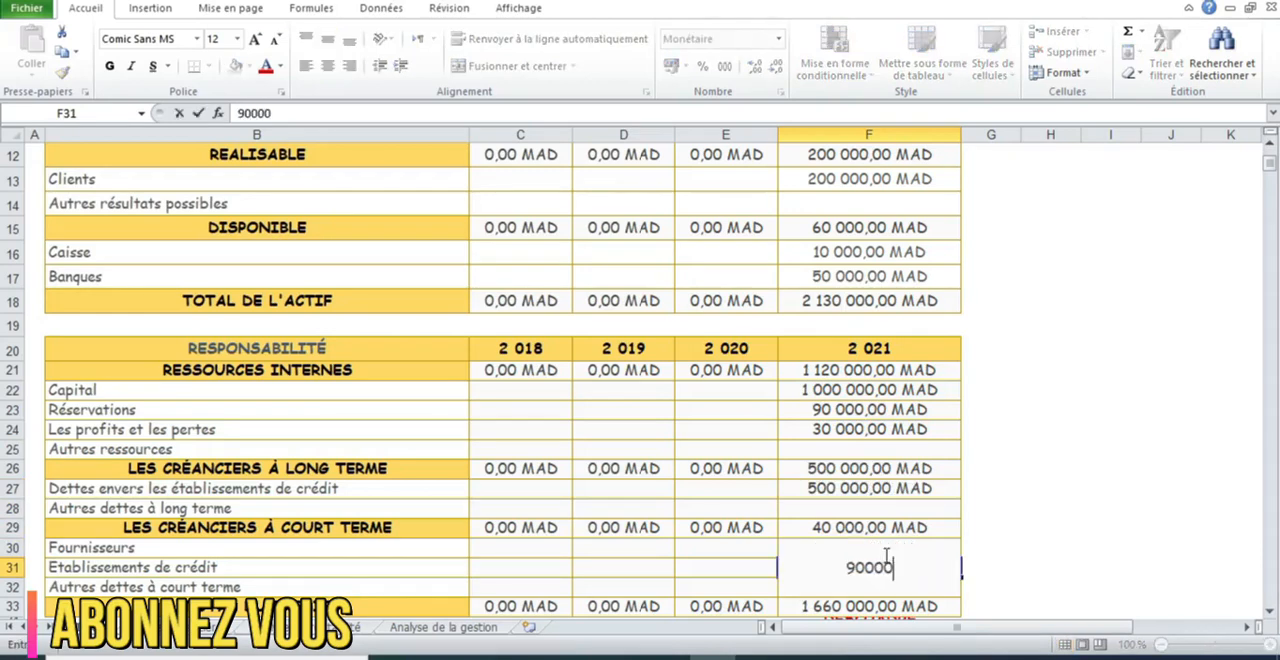
{"action": "key", "text": "Return"}
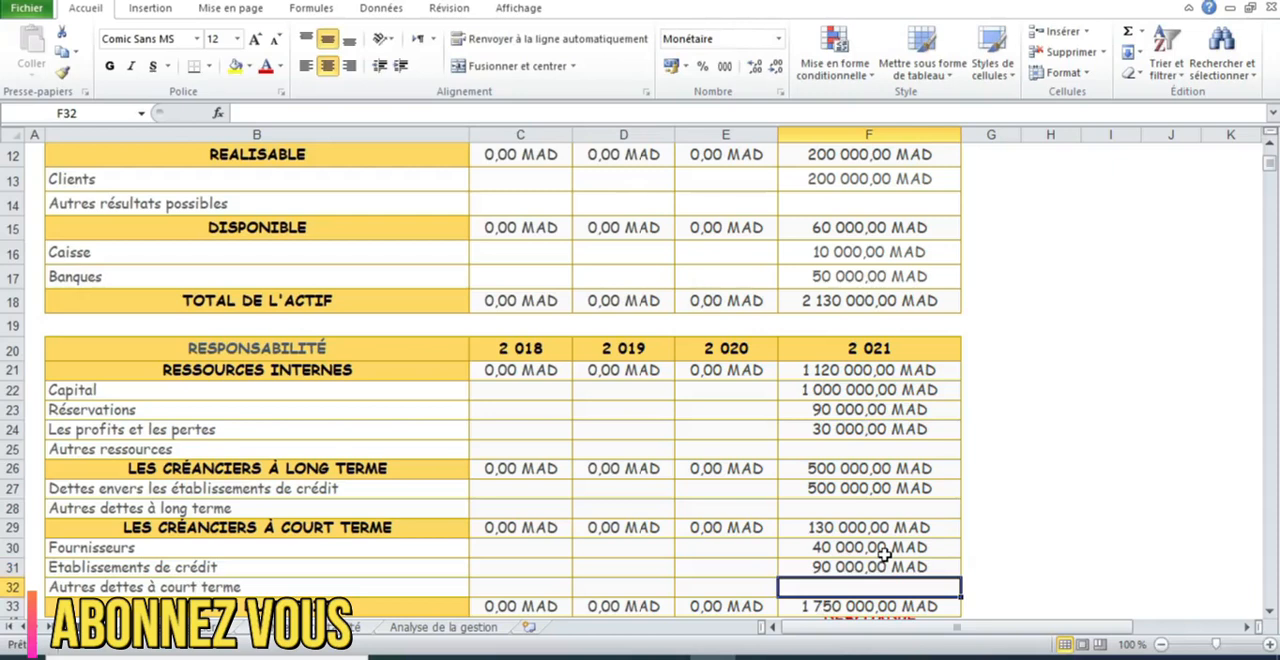
{"action": "type", "text": "40000"}
{"action": "key", "text": "Return"}
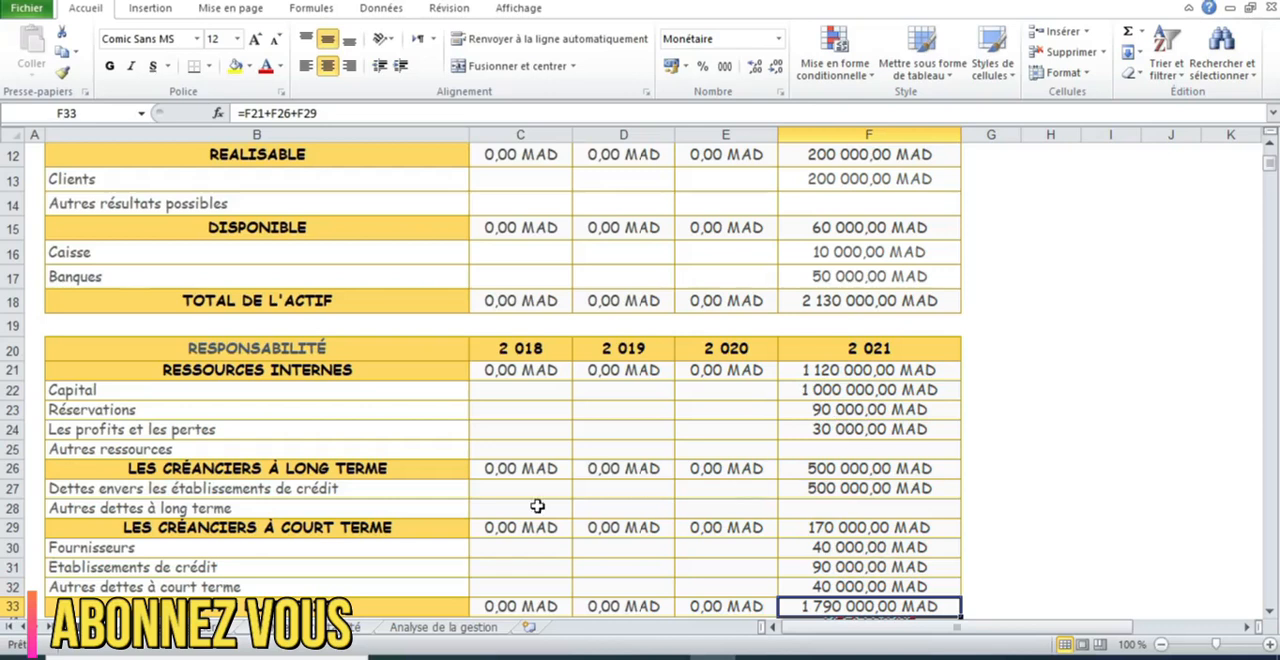
Change the 2021 Dettes envers les établissements de crédit amount to 90000
{"action": "left_click", "coordinate": [872, 488]}
{"action": "key", "text": "BackSpace"}
{"action": "type", "text": "90000"}
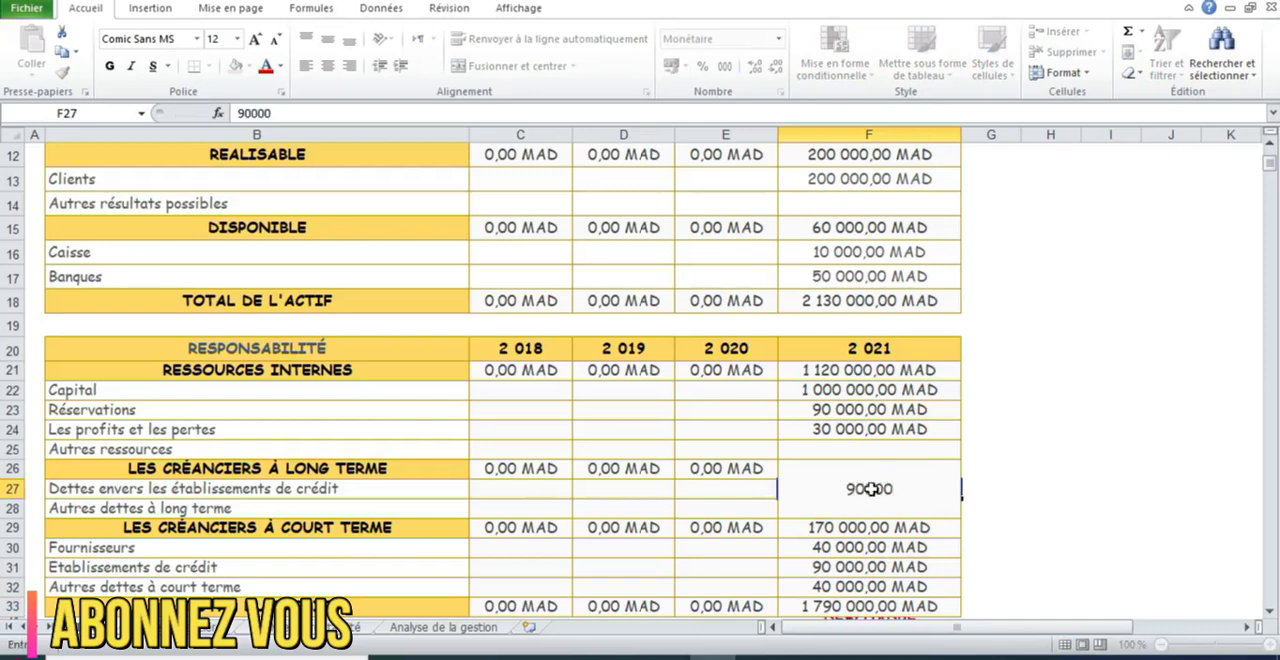
{"action": "key", "text": "Return"}
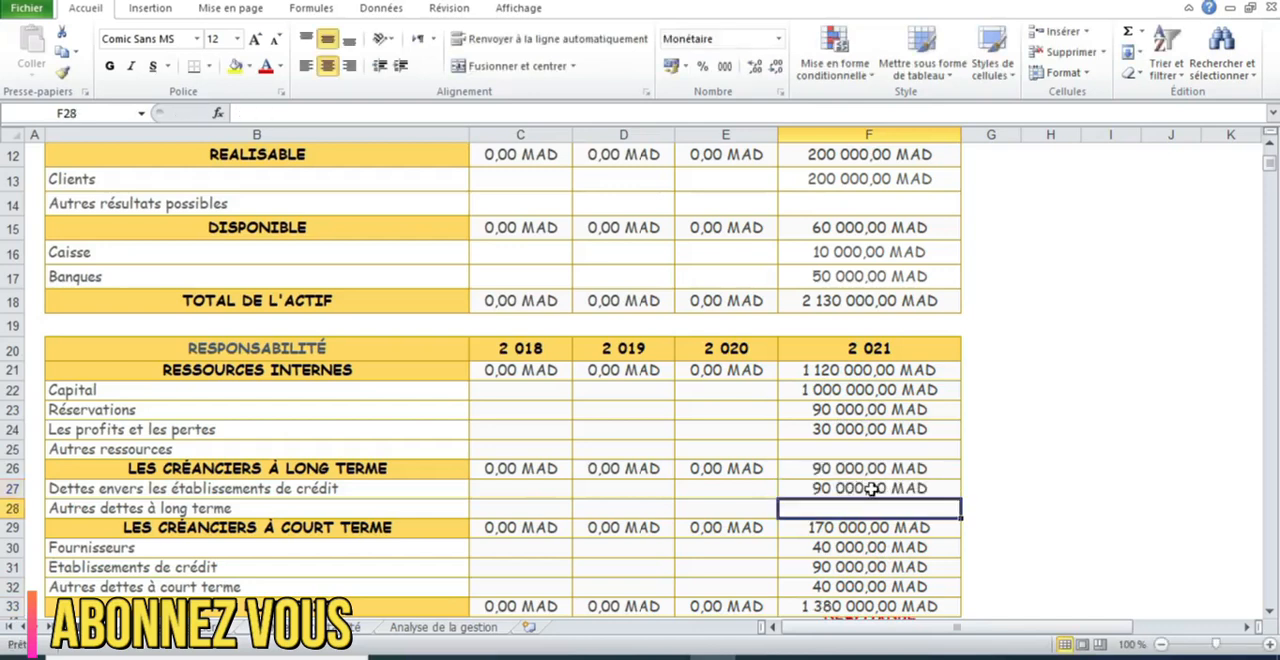
Change the 2021 Dettes envers les établissements de crédit amount to 9000000
{"action": "left_click", "coordinate": [872, 488]}
{"action": "key", "text": "BackSpace"}
{"action": "type", "text": "9 000 000"}
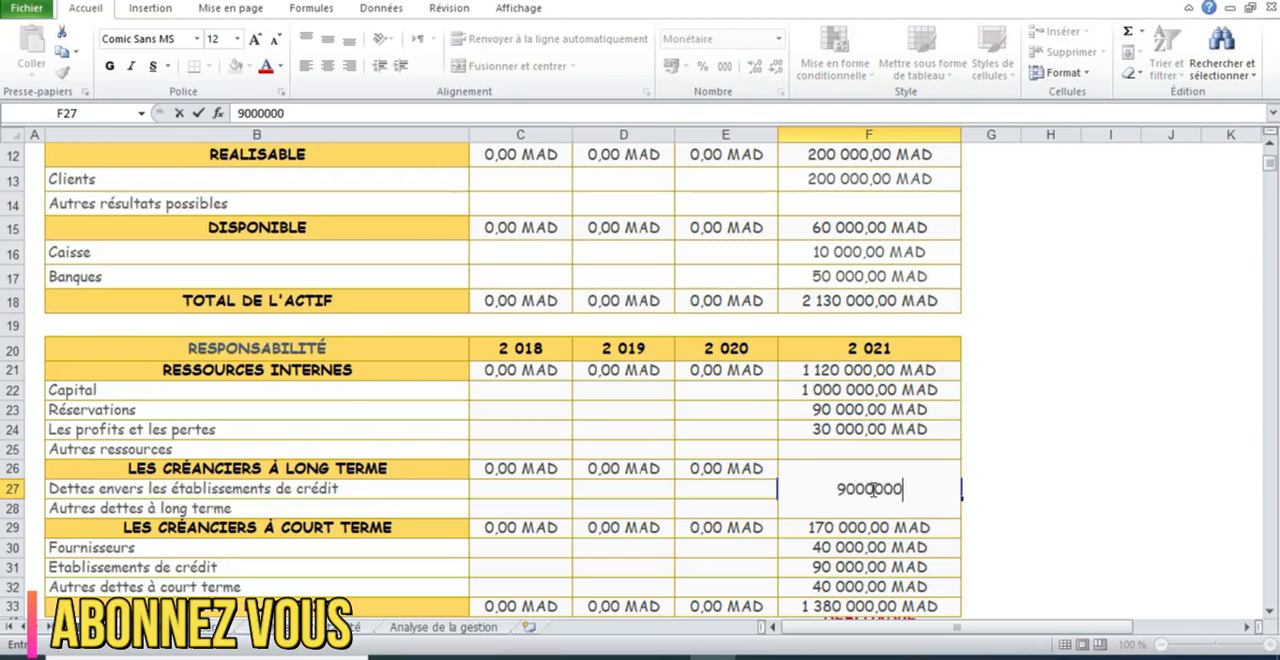
{"action": "key", "text": "Return"}
Set the 2021 Dettes envers les établissements de crédit amount to 500000
{"action": "left_click", "coordinate": [872, 488]}
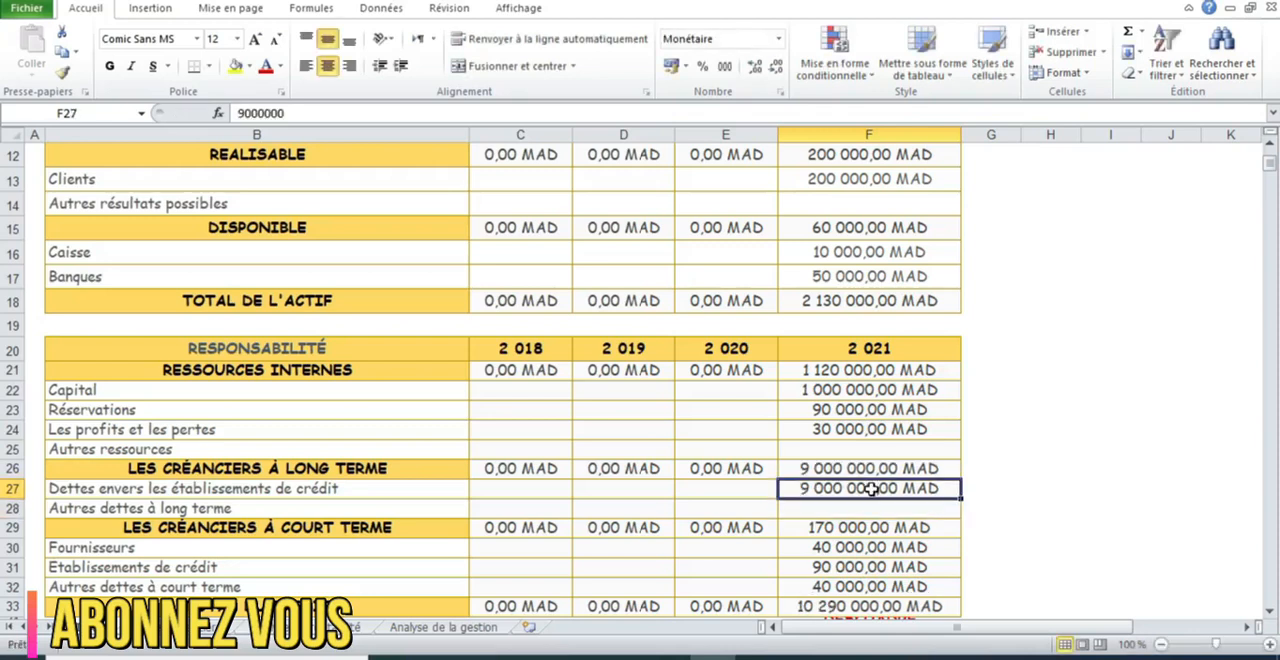
{"action": "type", "text": "1"}
{"action": "key", "text": "BackSpace"}
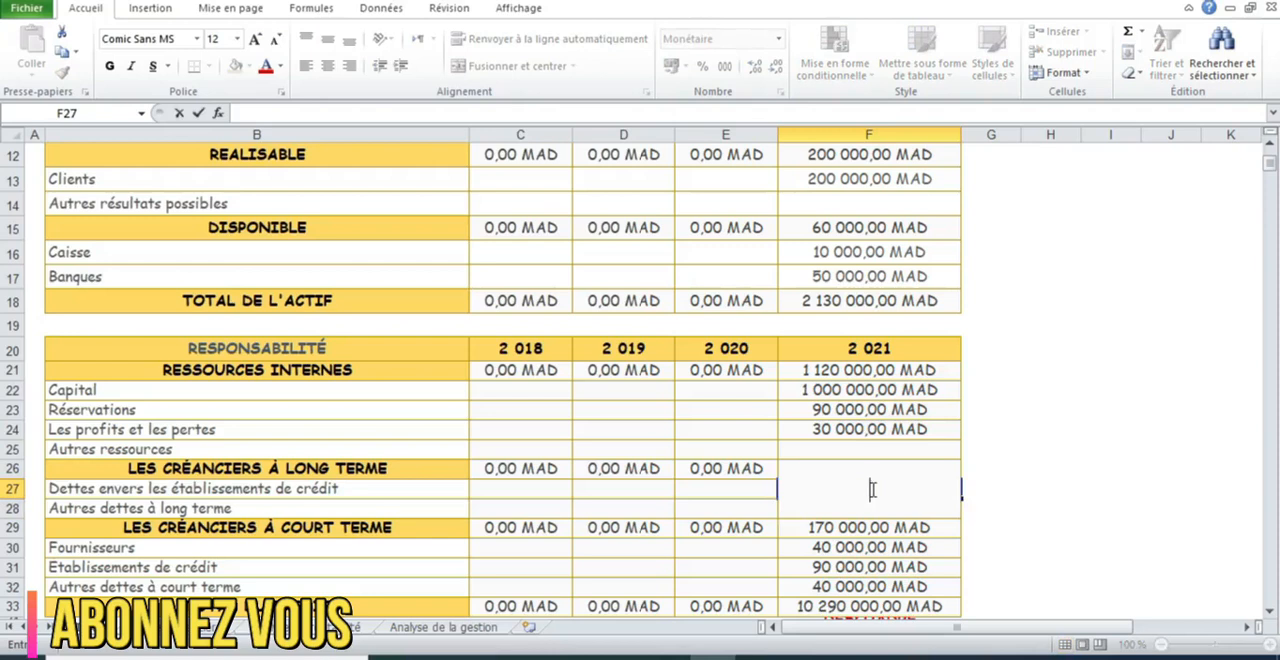
{"action": "type", "text": "500000"}
{"action": "key", "text": "Return"}
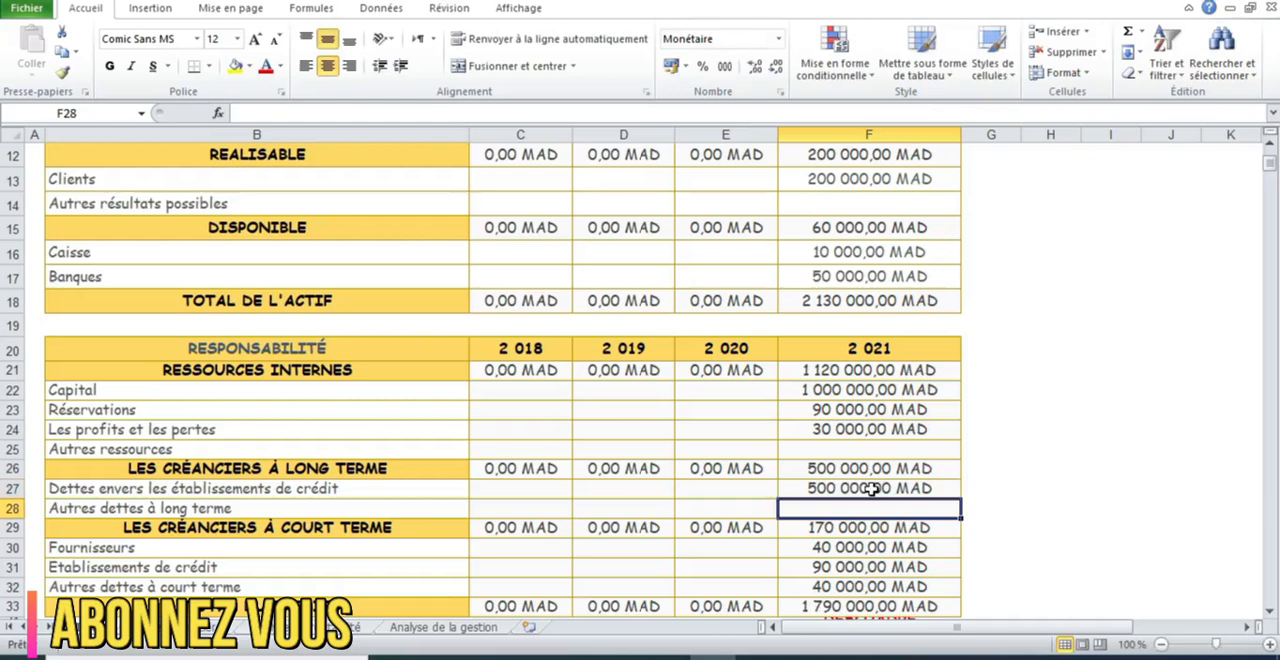
Enter 500000 for Autres dettes à long terme in the 2021 column
{"action": "type", "text": "500000"}
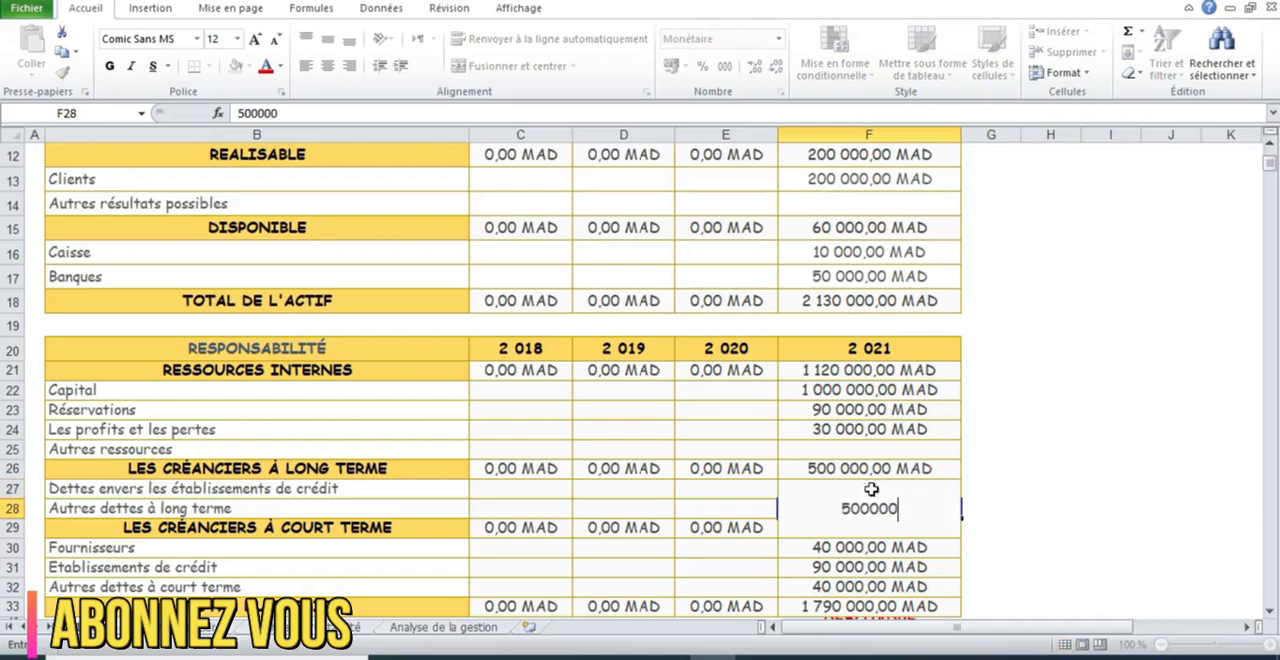
{"action": "key", "text": "Return"}
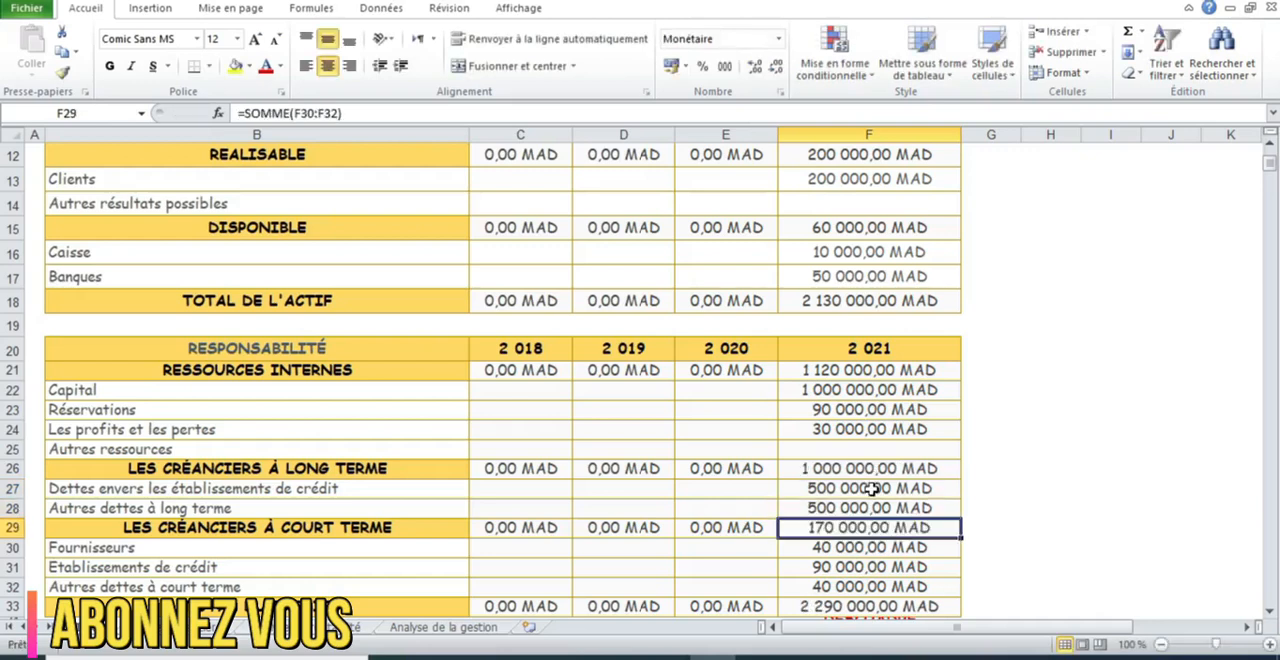
Calculate the difference between total assets and total liabilities for 2021 in I24 with =F18-F33, and widen column I to fit the result
{"action": "left_click", "coordinate": [1109, 437]}
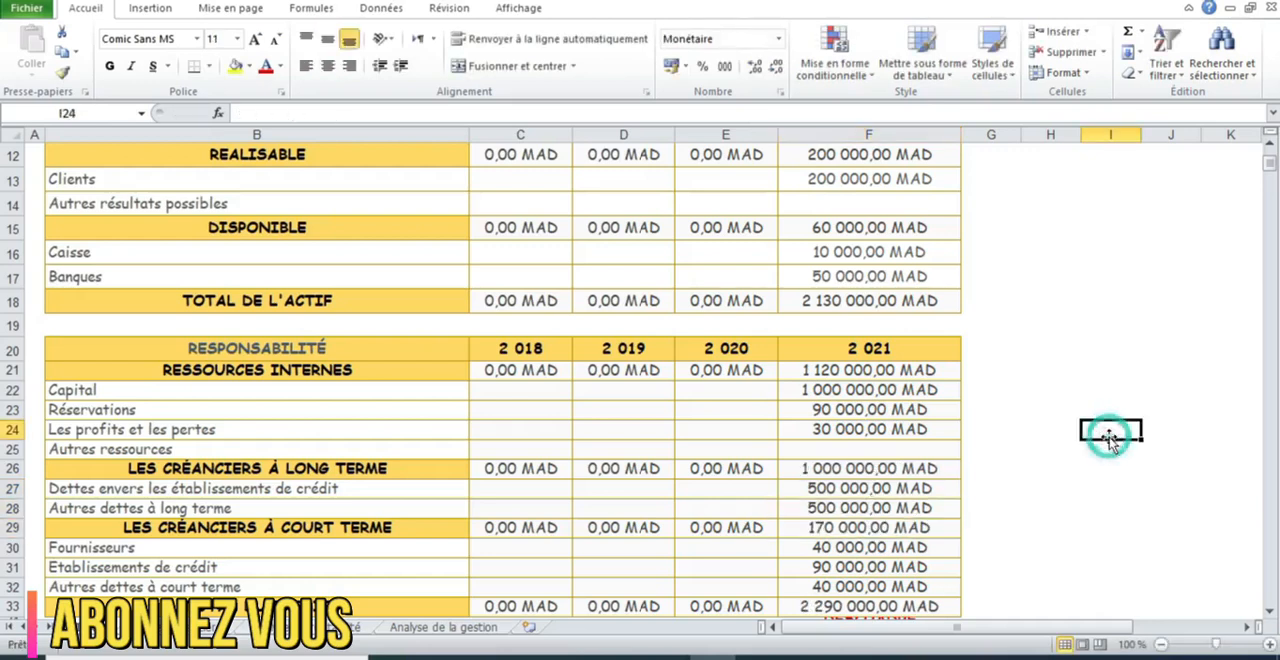
{"action": "type", "text": "="}
{"action": "left_click", "coordinate": [902, 300]}
{"action": "type", "text": "-"}
{"action": "left_click", "coordinate": [858, 603]}
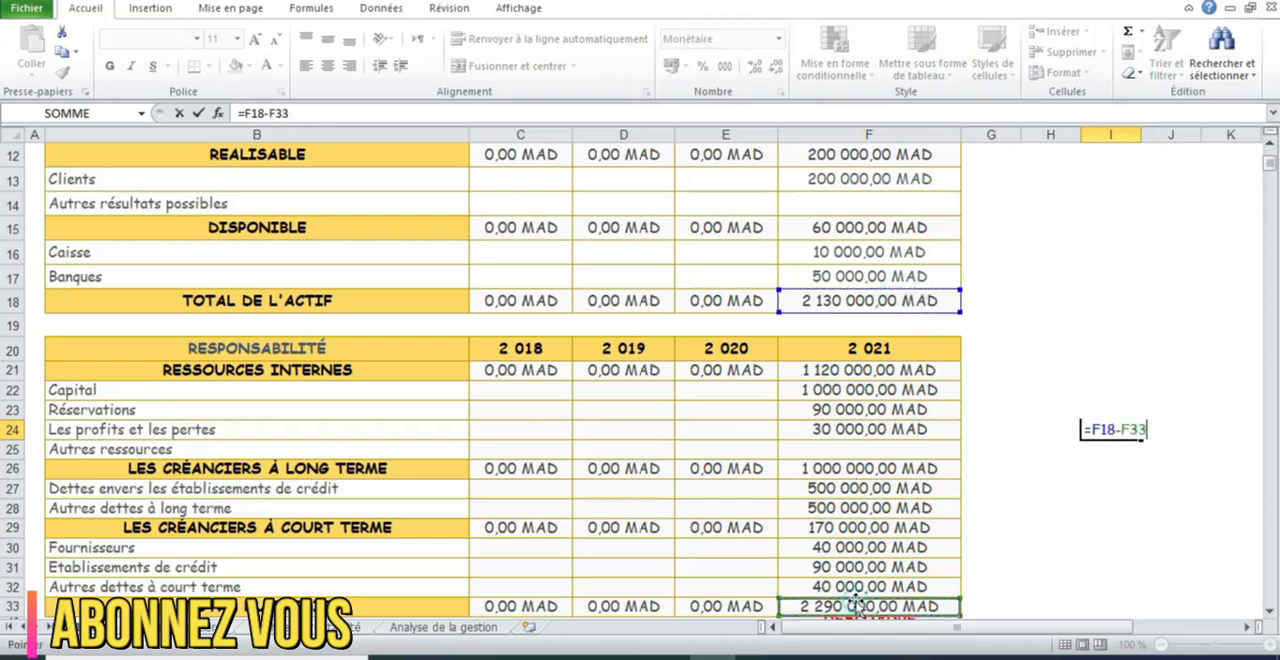
{"action": "key", "text": "Return"}
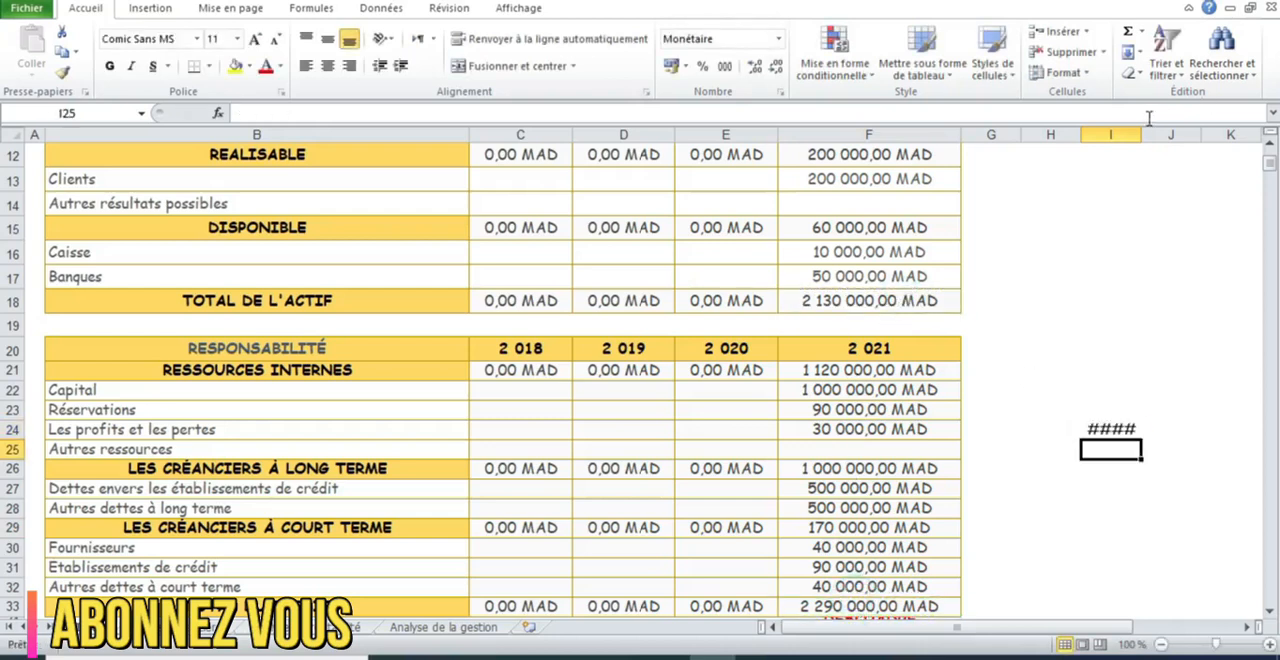
{"action": "left_click_drag", "start_coordinate": [1140, 135], "coordinate": [1216, 141]}
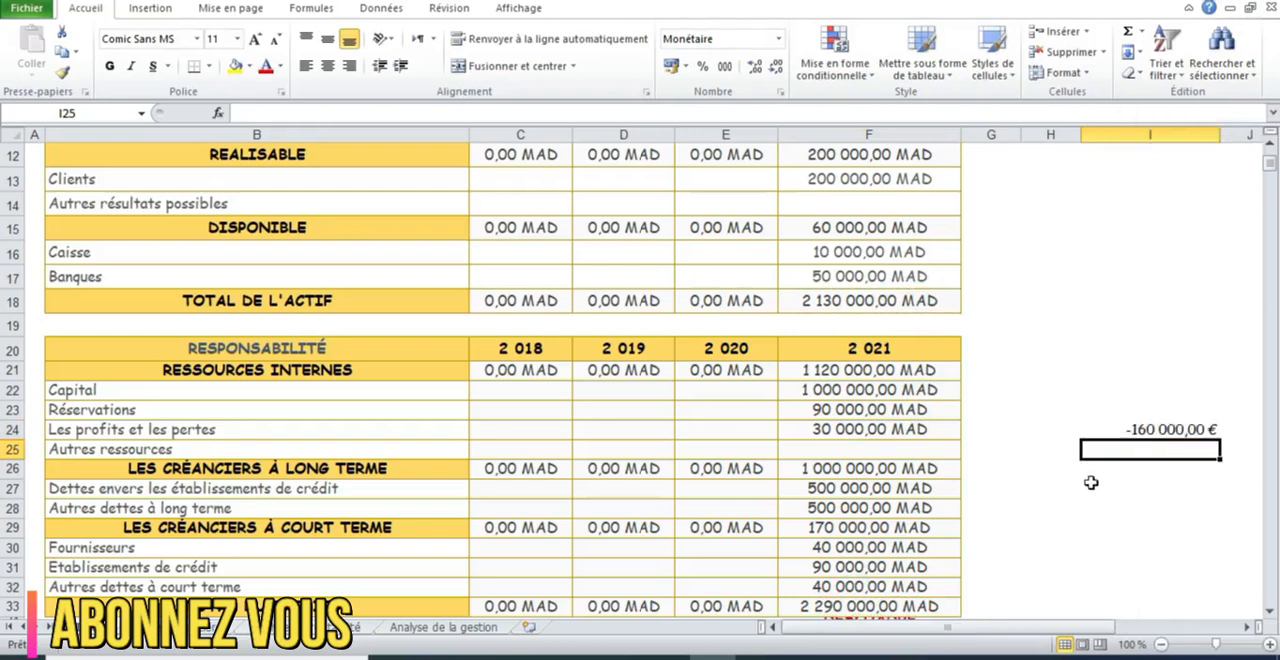
{"action": "left_click", "coordinate": [1164, 430]}
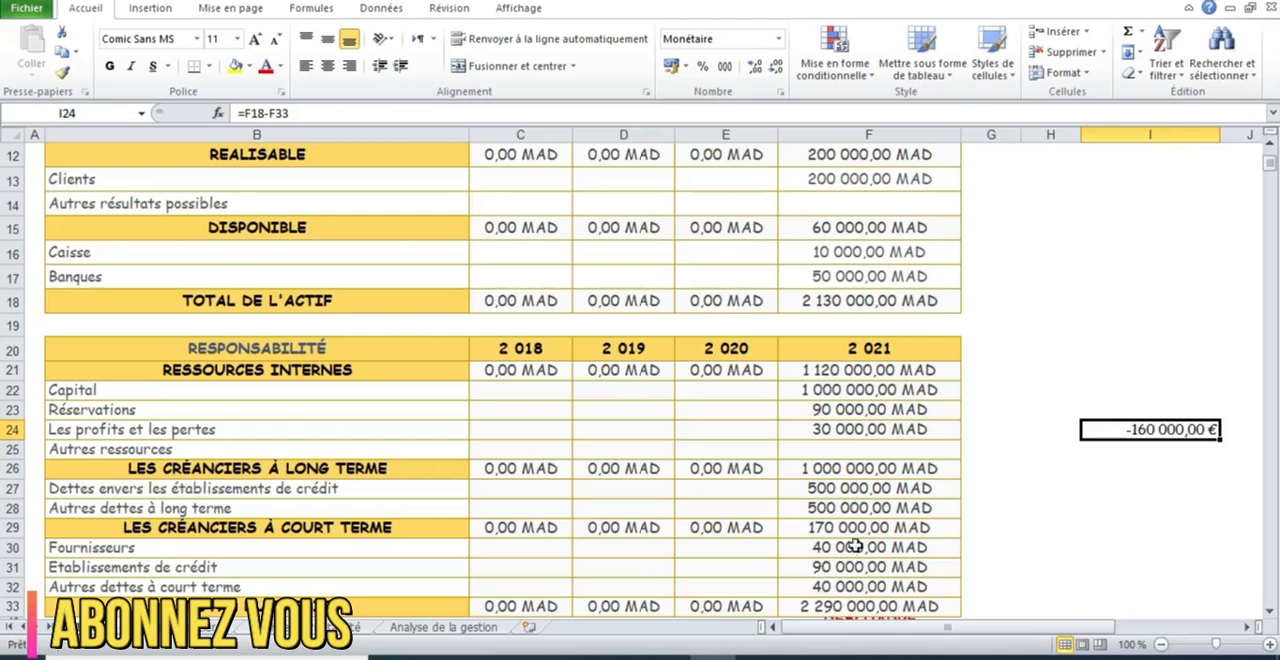
{"action": "left_click", "coordinate": [880, 508]}
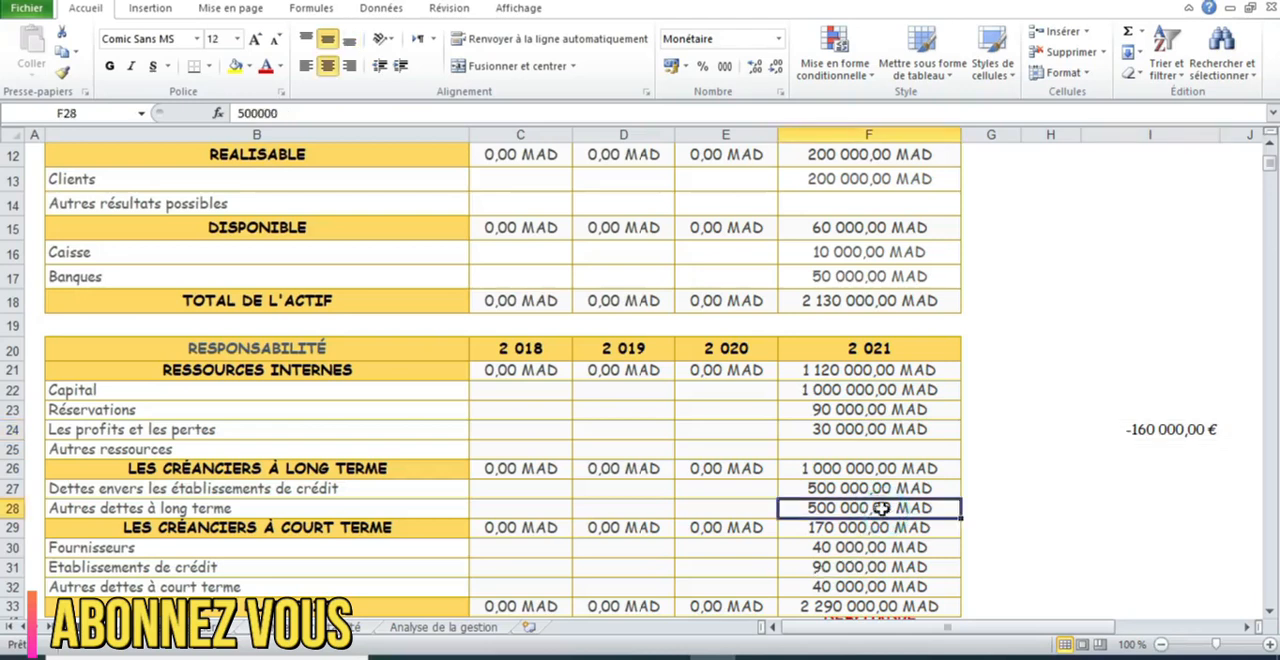
{"action": "double_click", "coordinate": [305, 114]}
{"action": "left_click", "coordinate": [238, 113]}
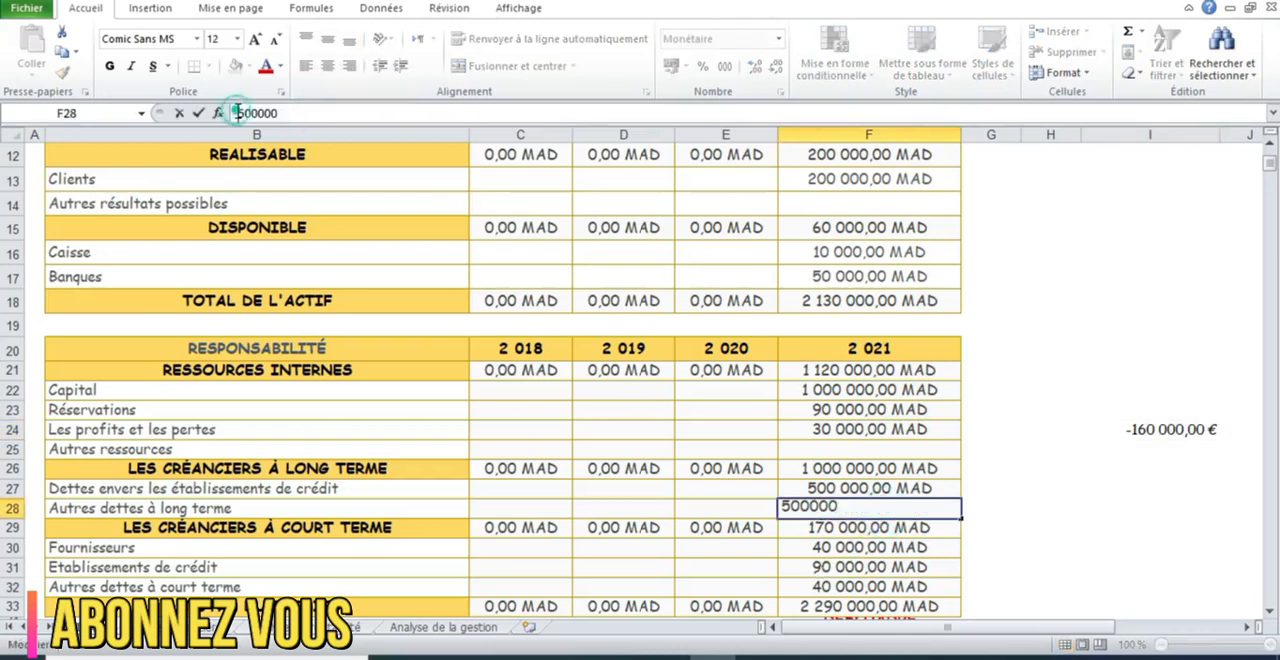
{"action": "type", "text": "="}
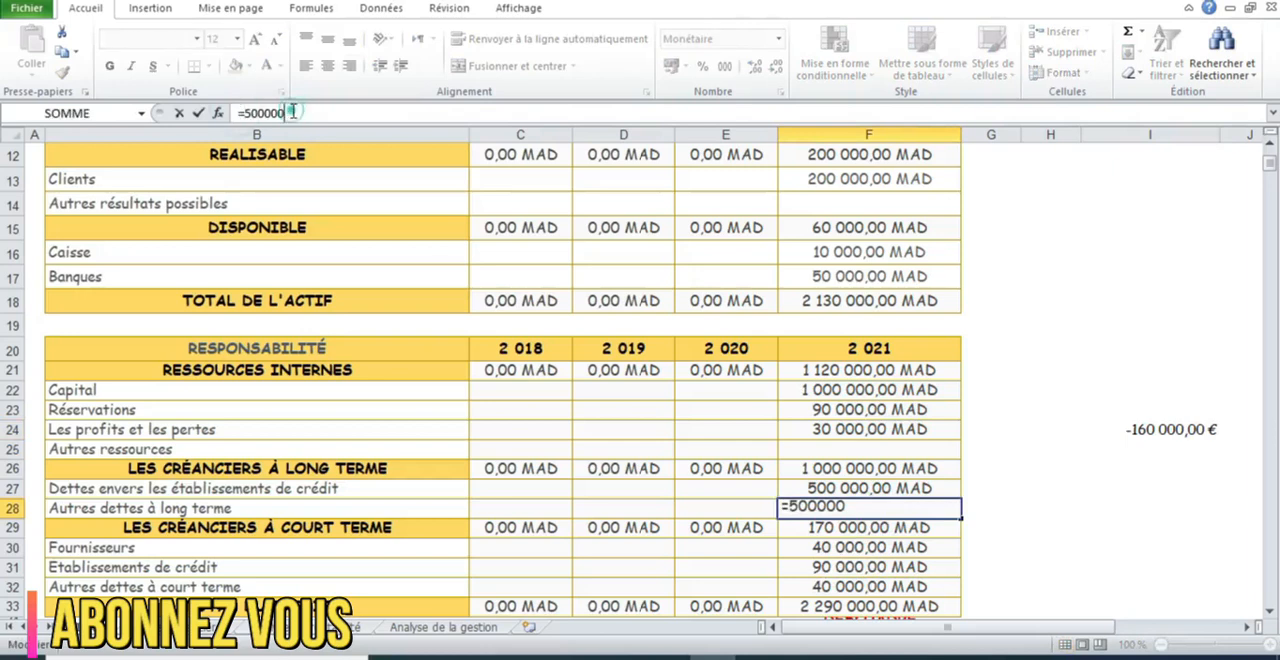
{"action": "type", "text": "-1600"}
{"action": "type", "text": "000"}
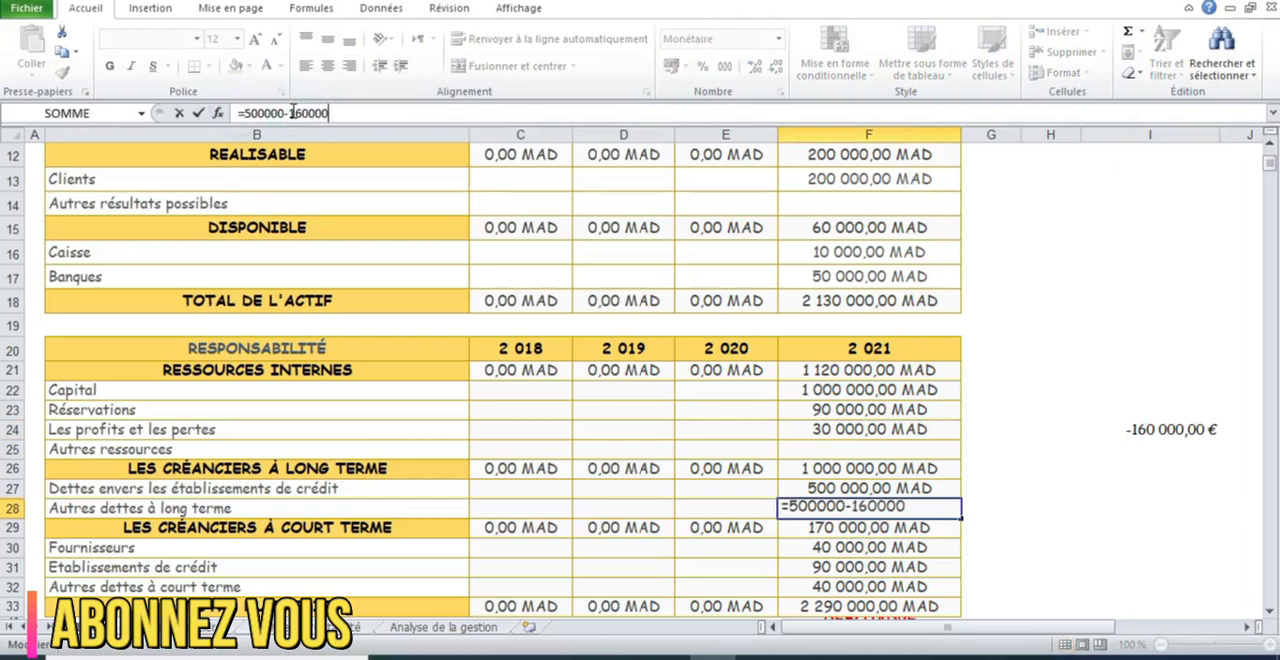
{"action": "key", "text": "Return"}
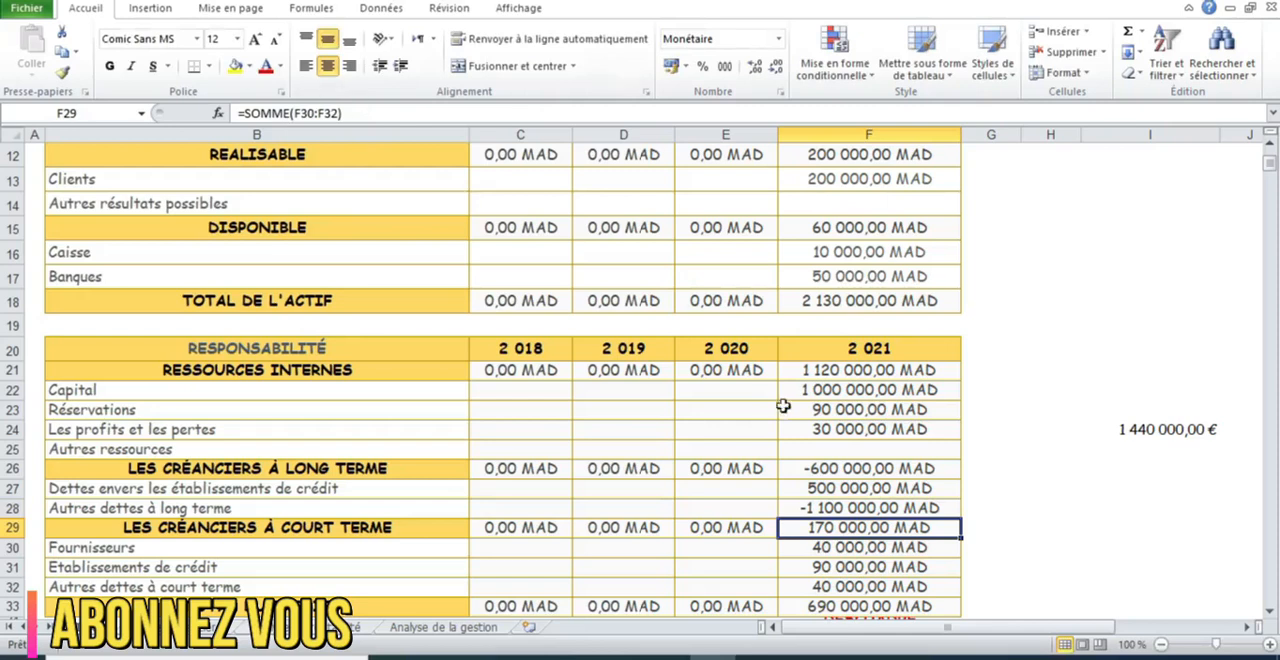
{"action": "key", "text": "Up"}
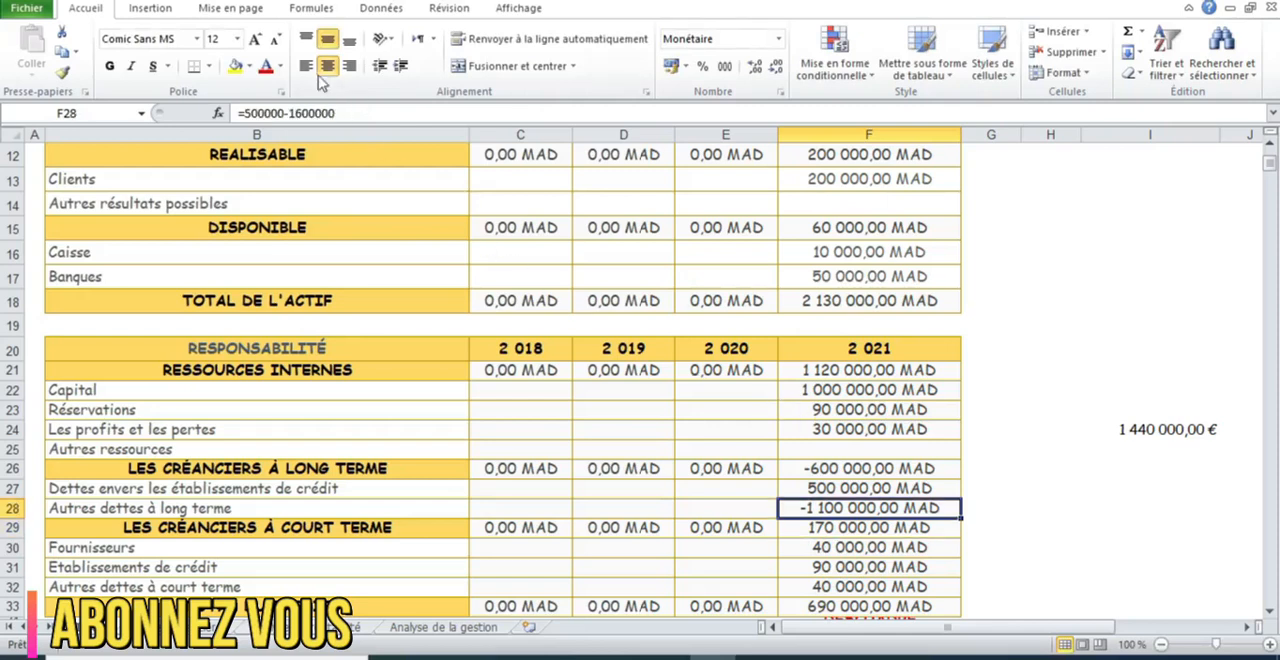
{"action": "left_click", "coordinate": [340, 113]}
{"action": "key", "text": "BackSpace"}
{"action": "key", "text": "Return"}
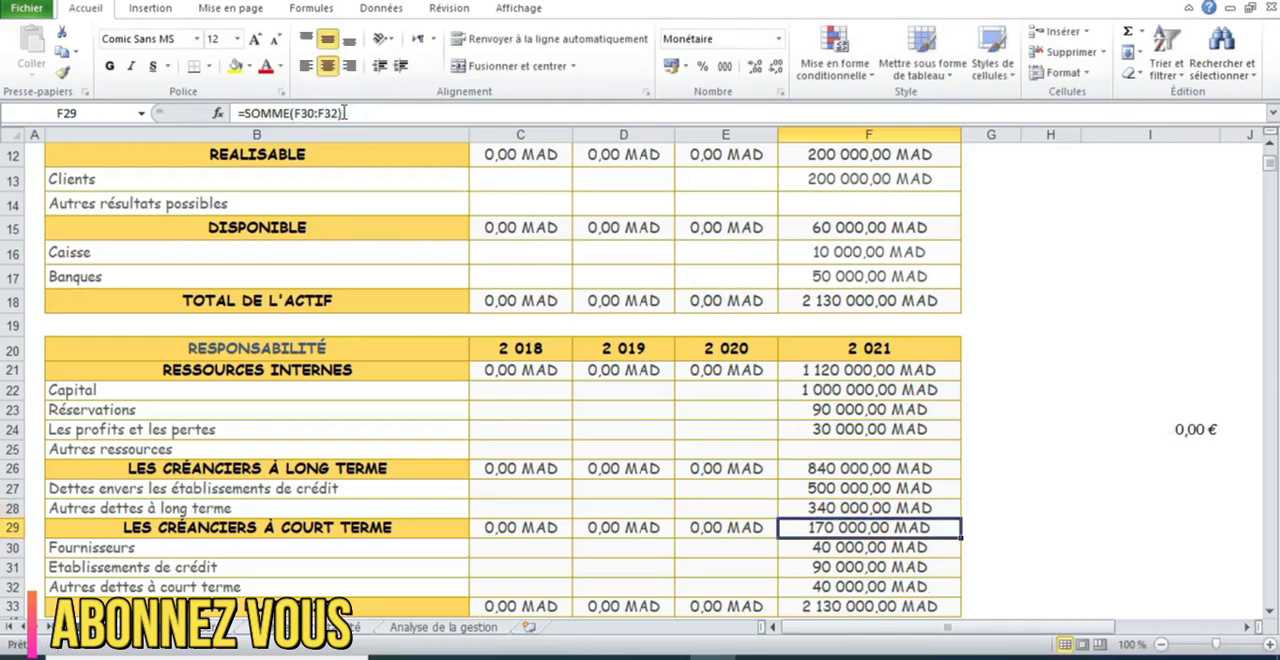
{"action": "left_click", "coordinate": [836, 302]}
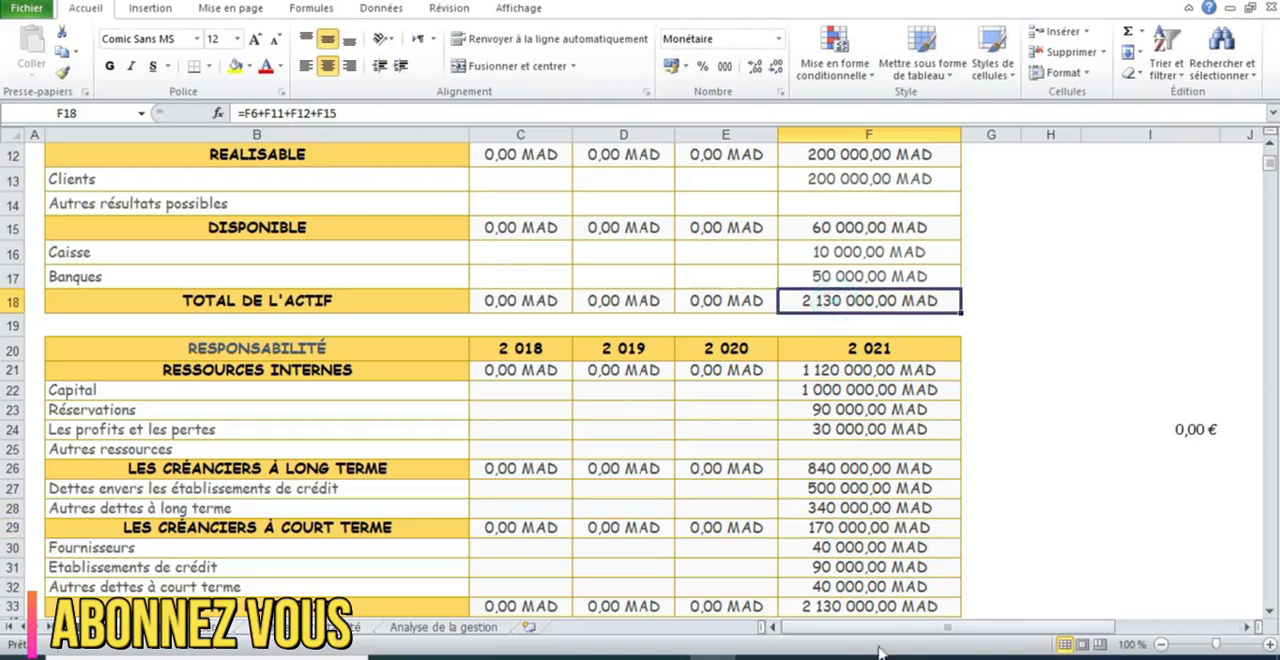
{"action": "left_click", "coordinate": [850, 606]}
Enter 3000000 for Ventes and 150000 for Autres revenus in the 2021 column of the profit and loss account
{"action": "left_click", "coordinate": [1271, 611]}
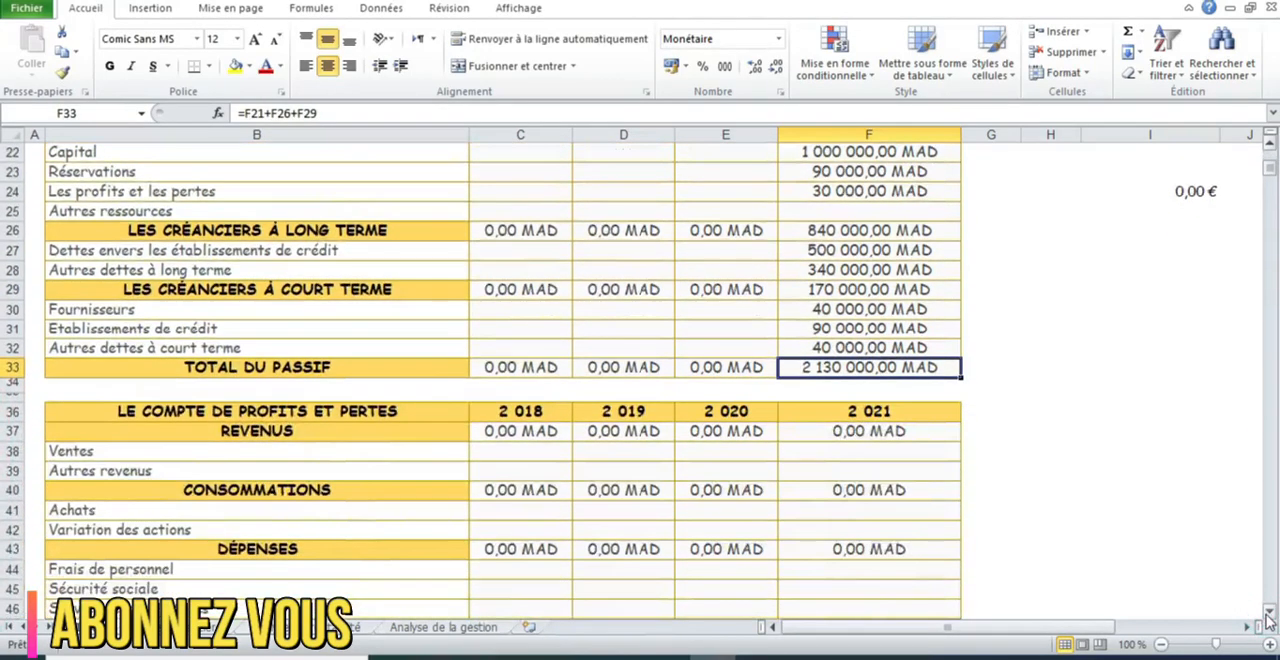
{"action": "left_click", "coordinate": [1269, 612]}
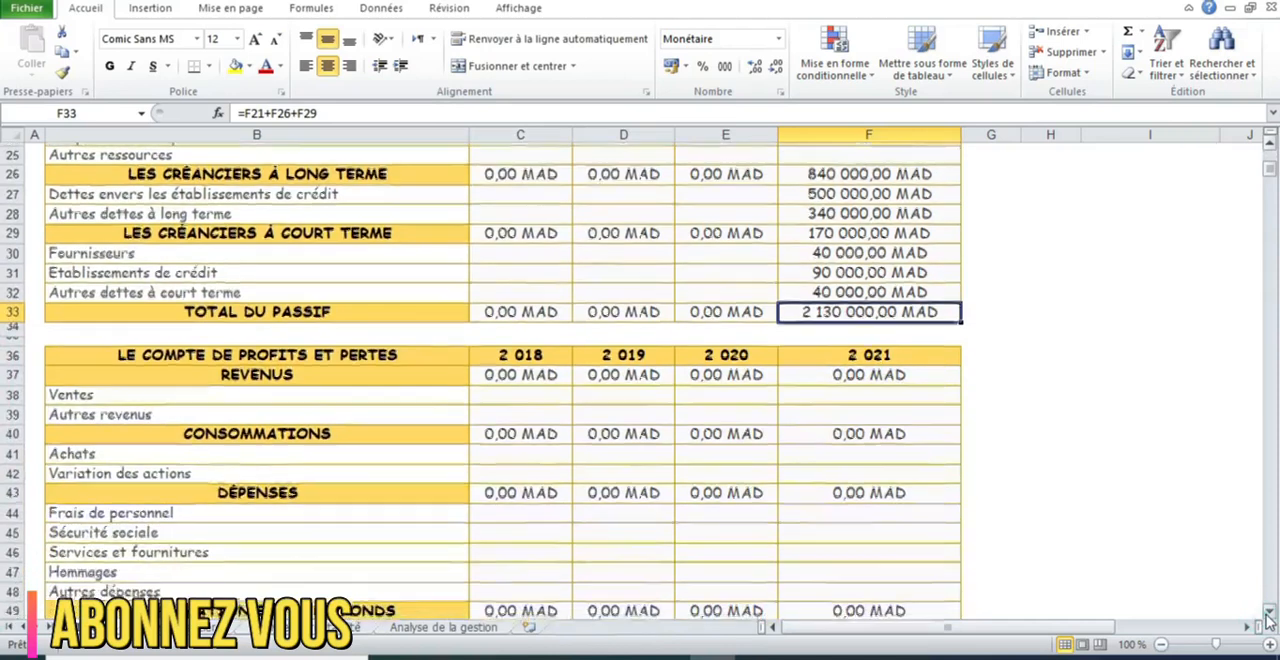
{"action": "left_click", "coordinate": [827, 388]}
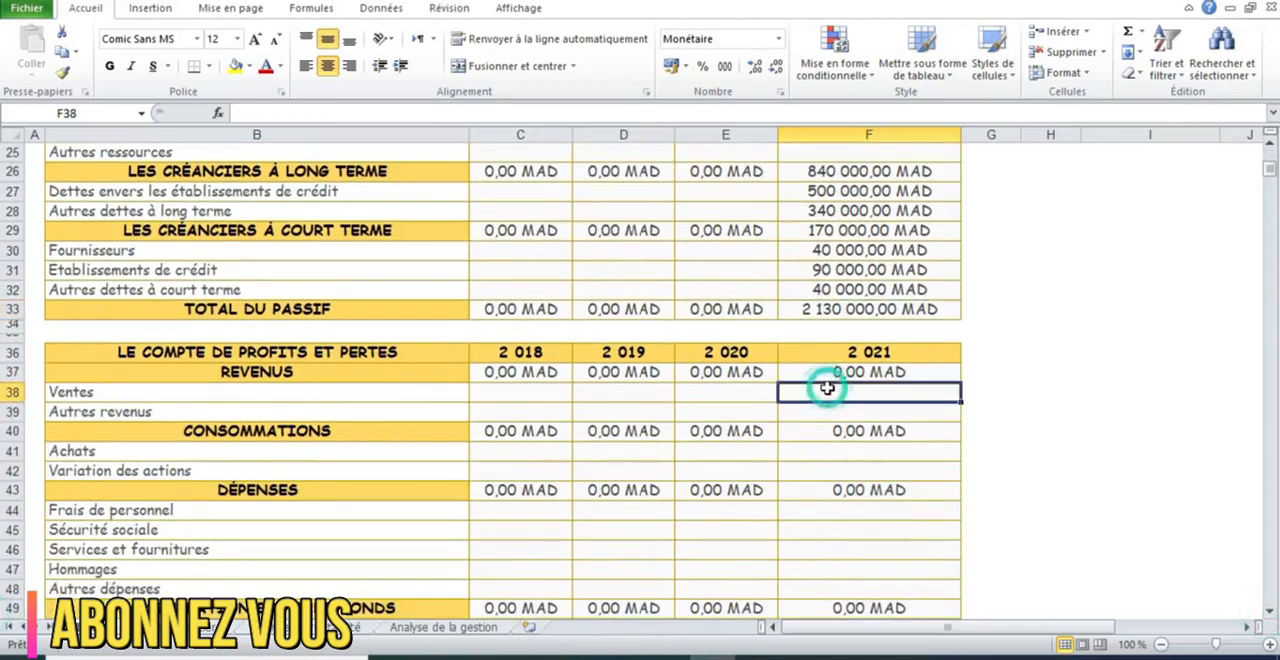
{"action": "type", "text": "3 000 00"}
{"action": "type", "text": "0"}
{"action": "key", "text": "Return"}
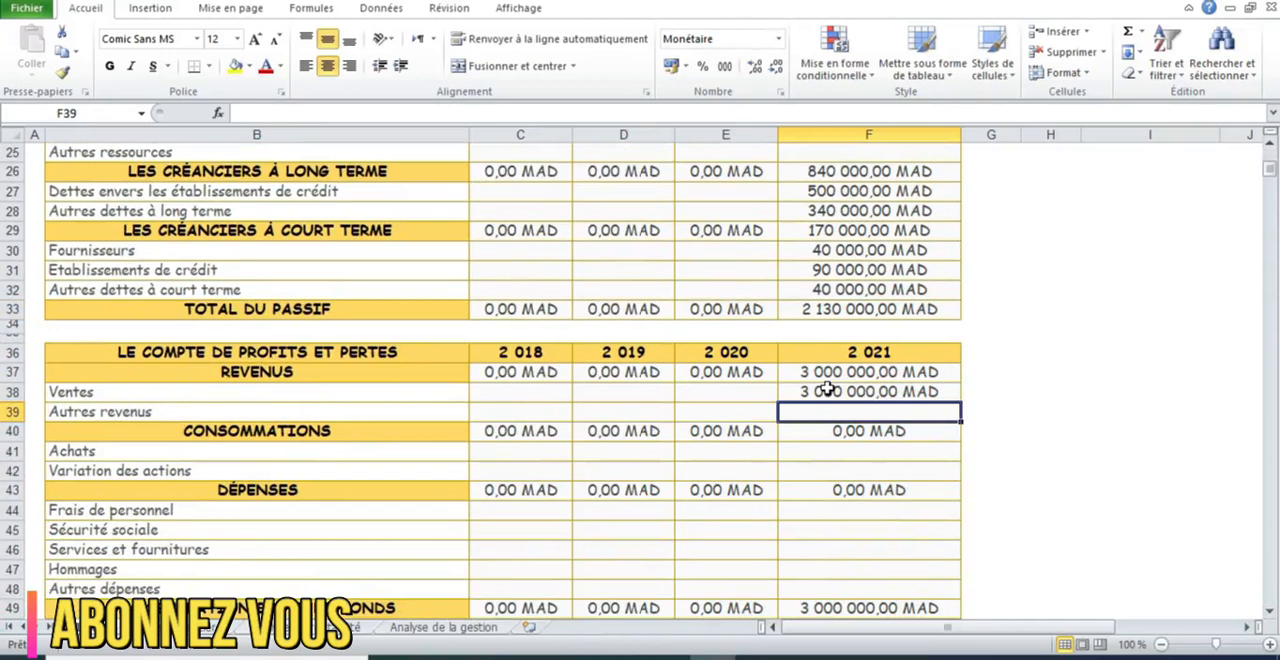
{"action": "type", "text": "150000"}
{"action": "key", "text": "Return"}
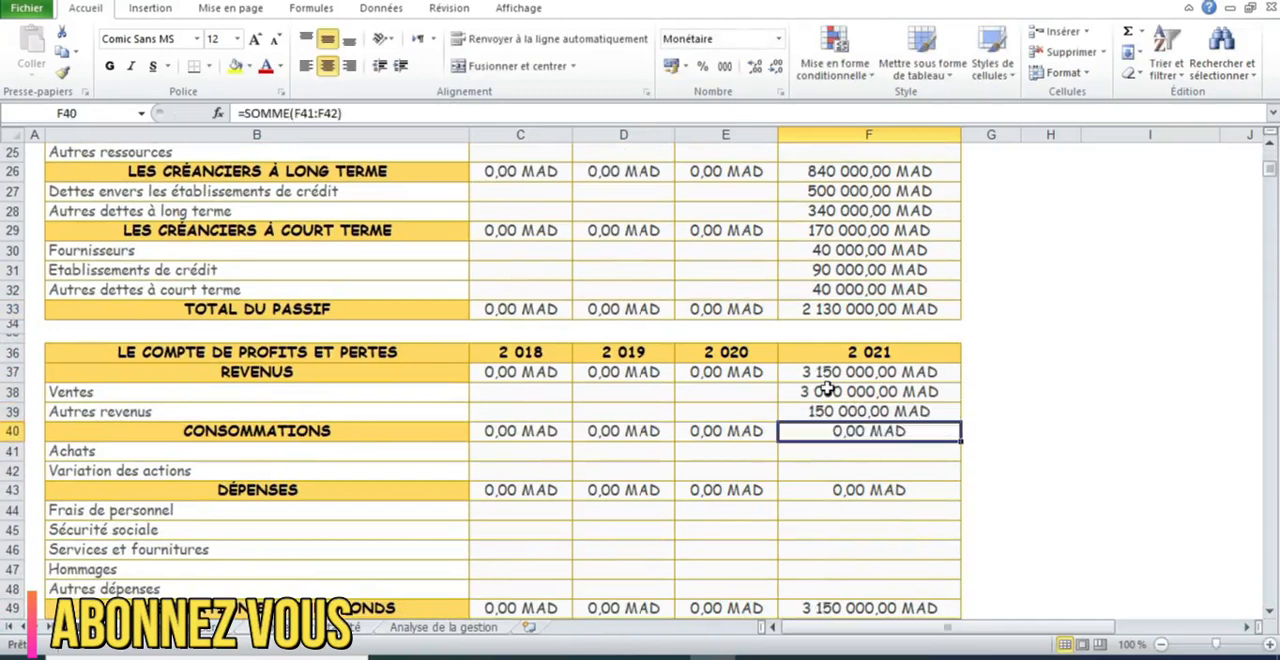
Enter the 2021 consumption amounts: 1500000 for Achats and 500000 for Variation des actions
{"action": "key", "text": "Return"}
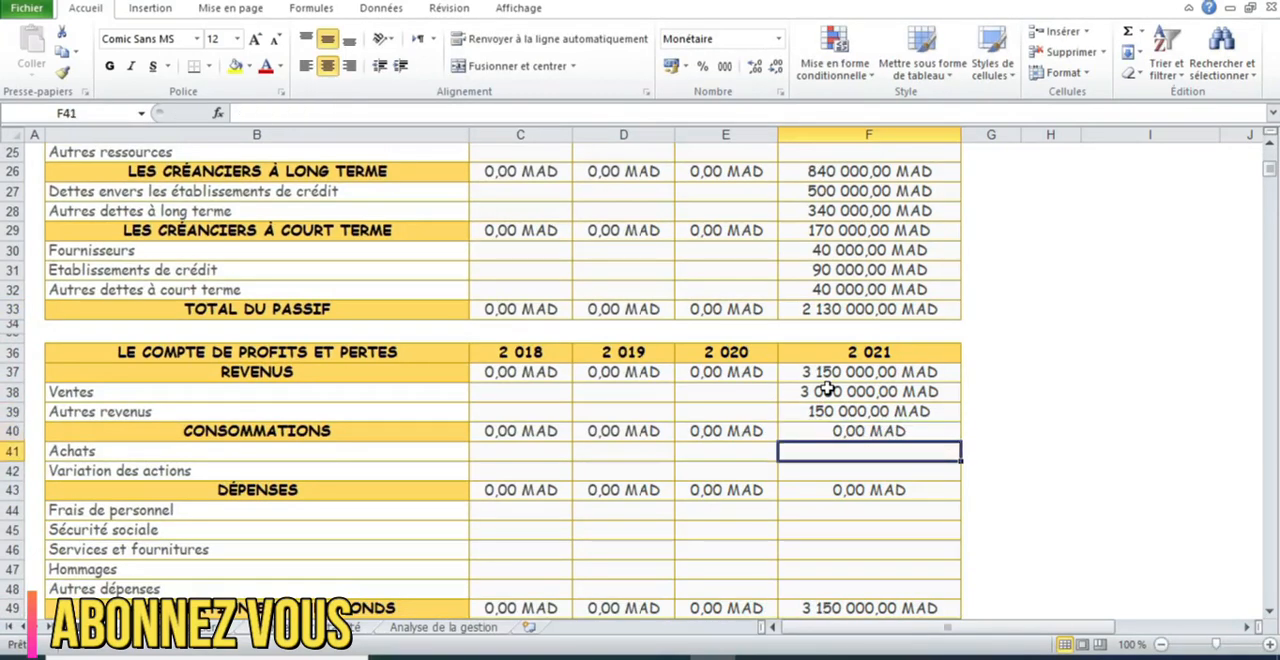
{"action": "type", "text": "1500000"}
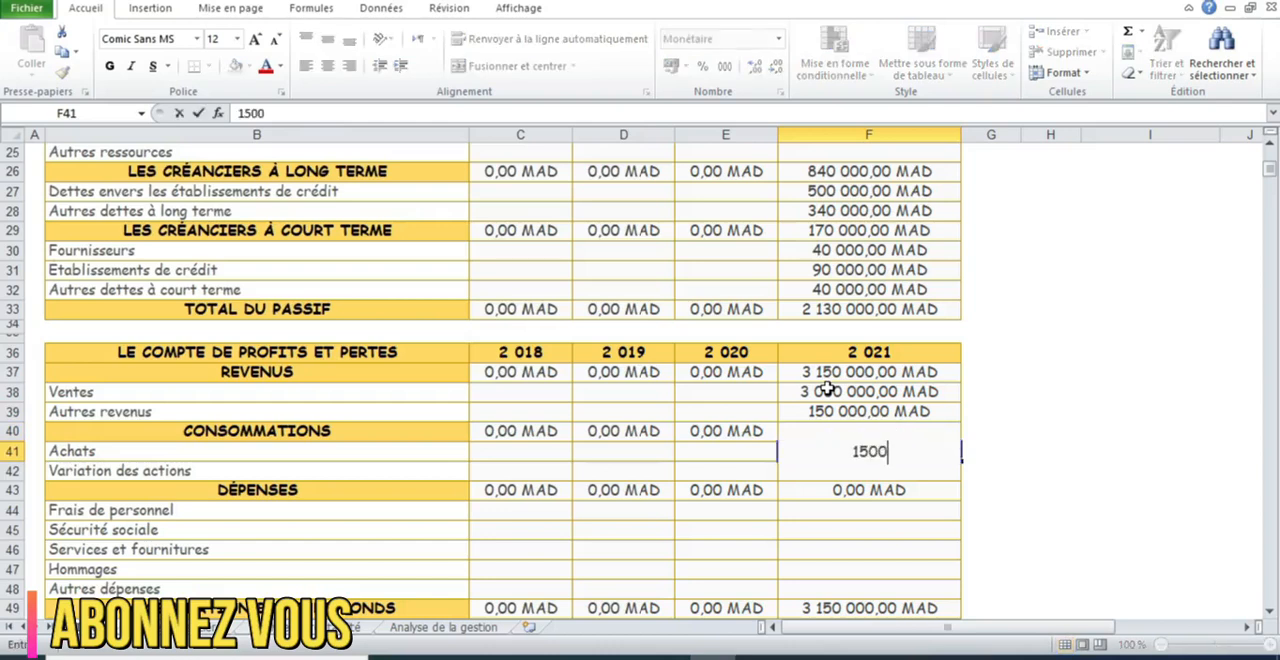
{"action": "key", "text": "Return"}
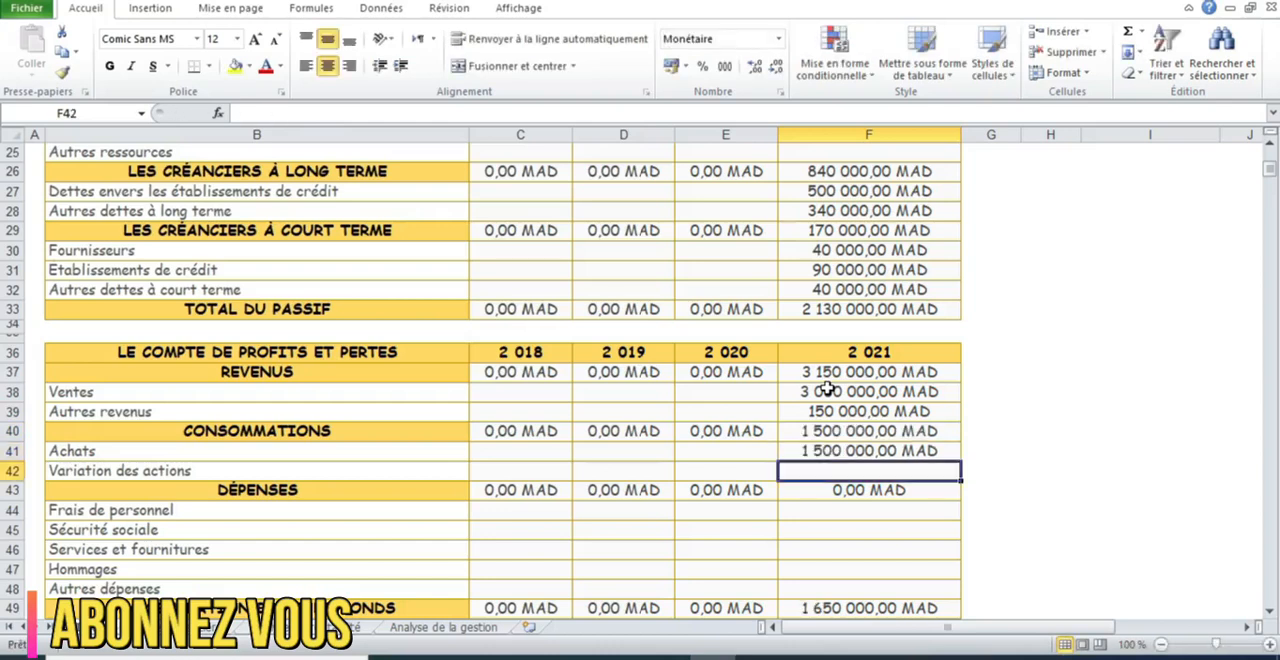
{"action": "type", "text": "500000"}
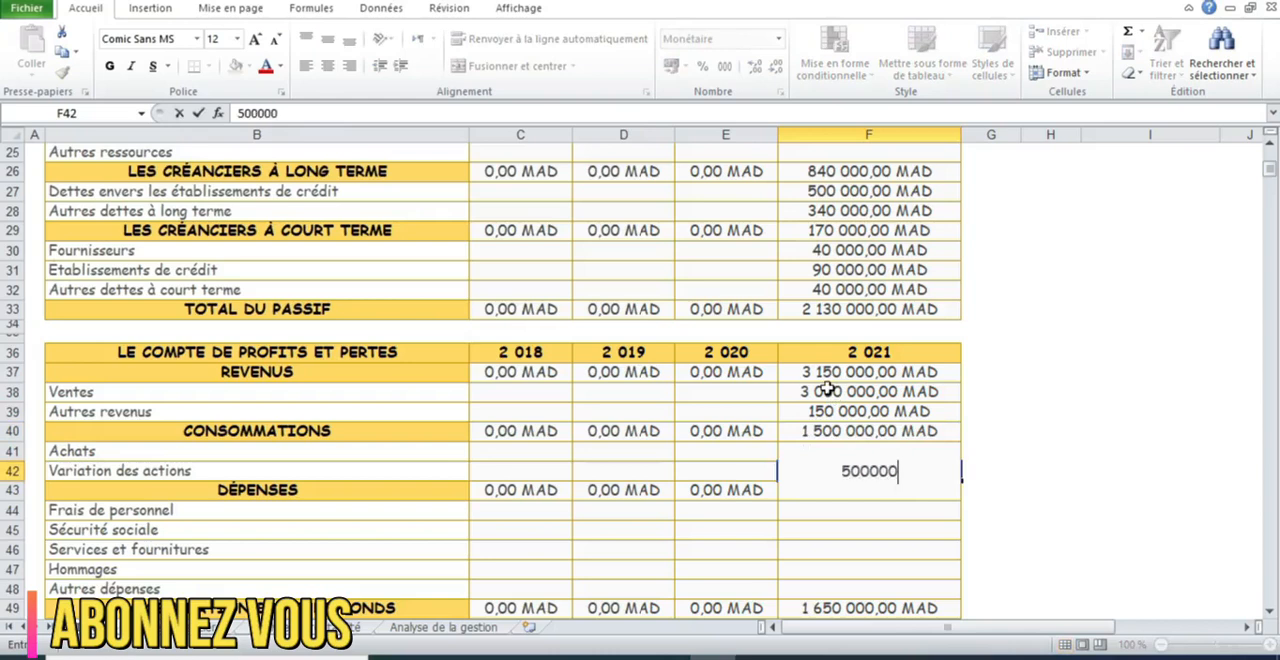
{"action": "key", "text": "Return"}
{"action": "key", "text": "Return"}
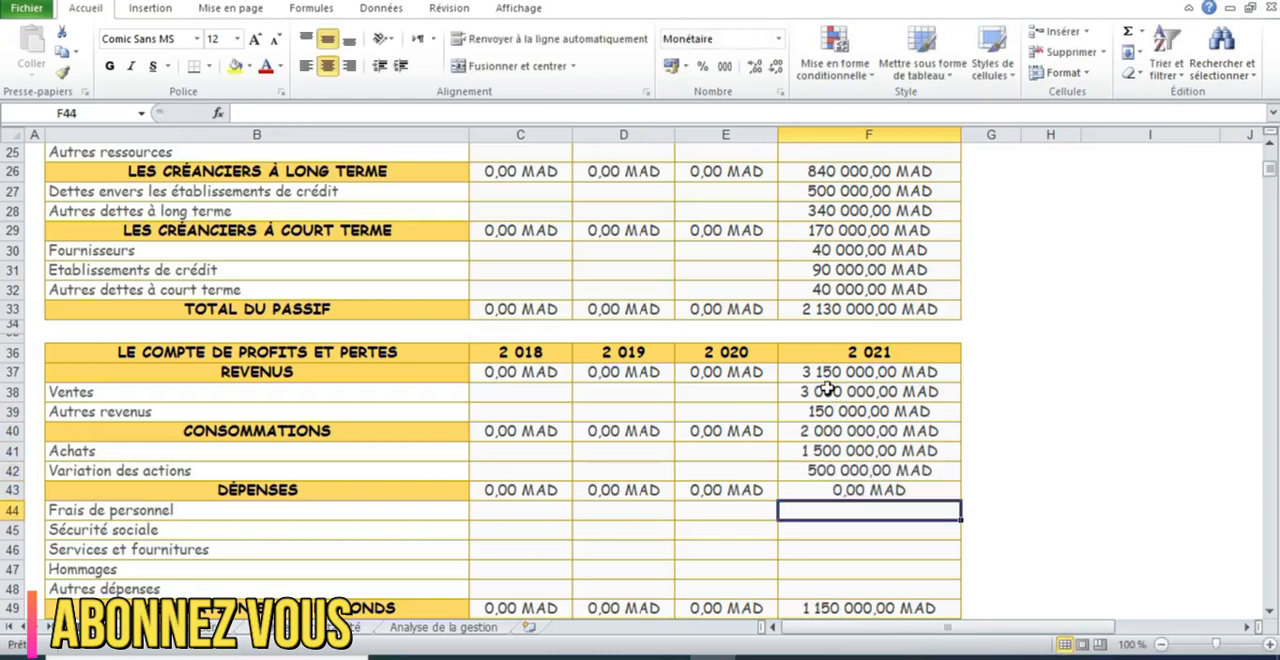
Enter 50000 for Frais de personnel and 30000 for Sécurité sociale in the 2021 expenses
{"action": "type", "text": "50000"}
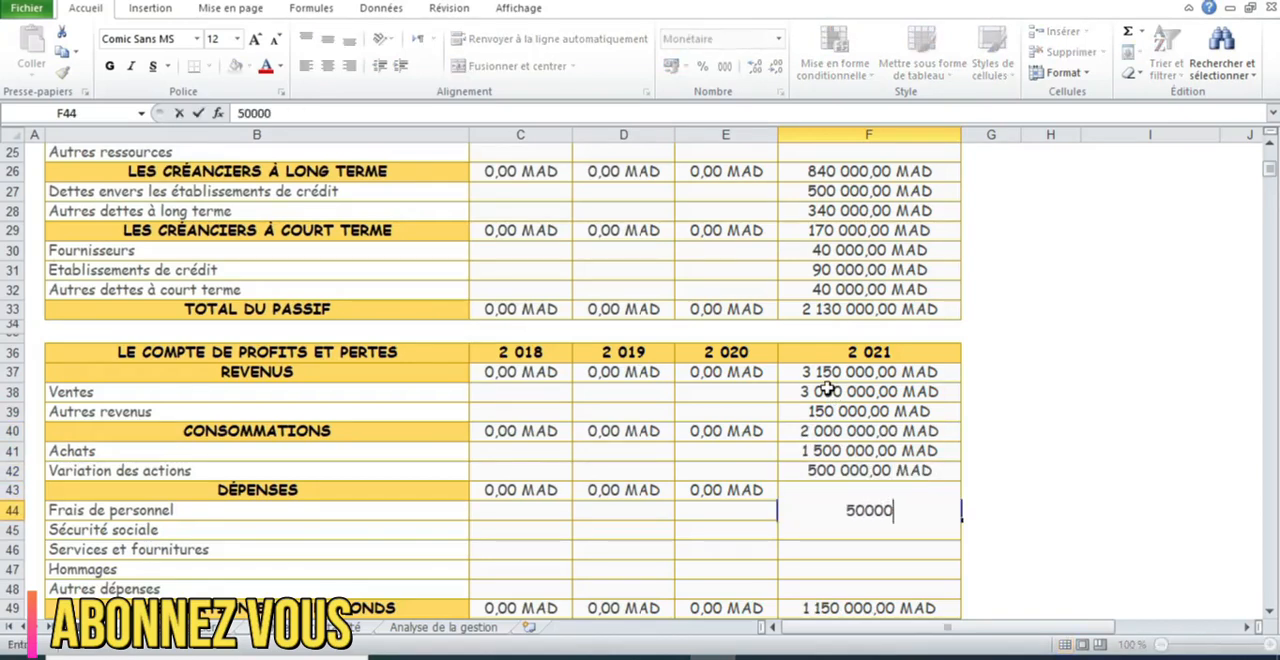
{"action": "key", "text": "Return"}
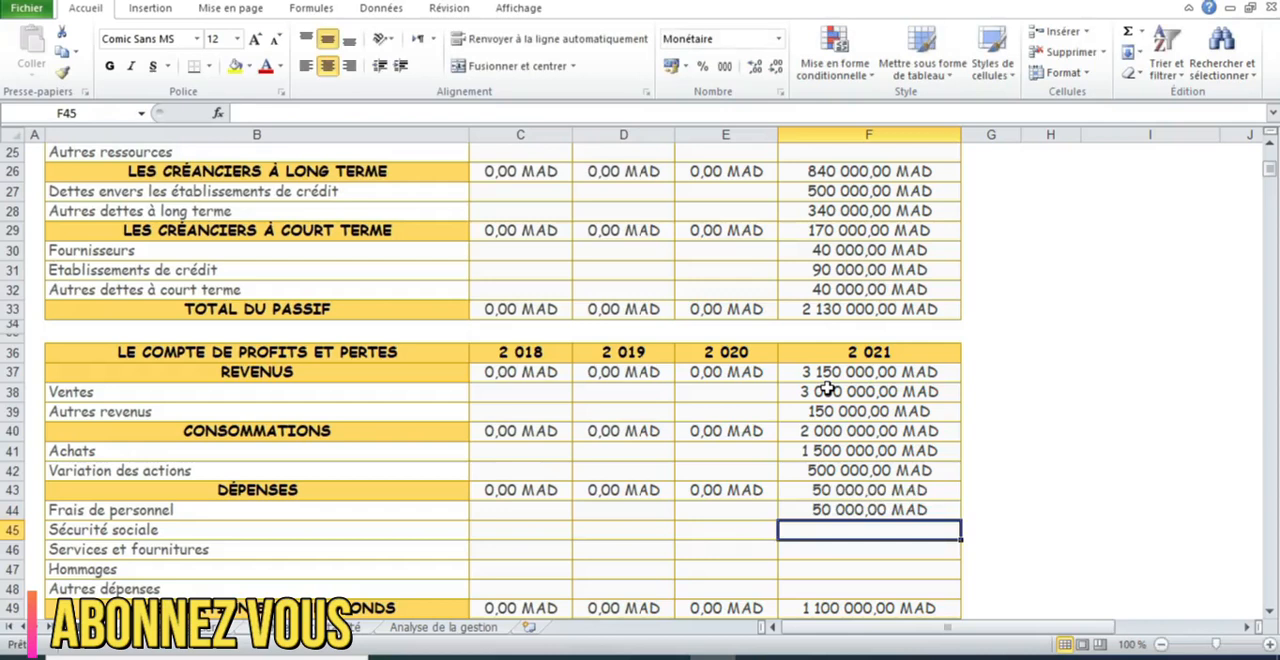
{"action": "type", "text": "30000"}
{"action": "key", "text": "Return"}
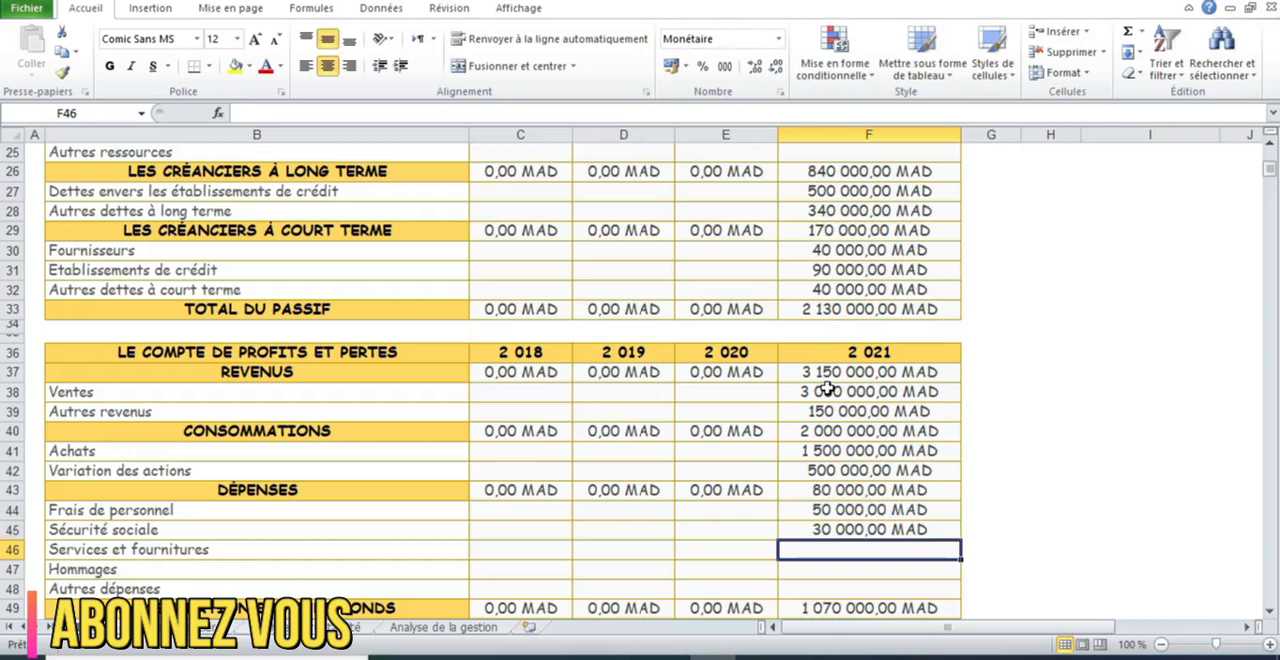
Enter 20000 for Services et fournitures and 10000 for Autres dépenses in 2021, leaving Hommages empty
{"action": "type", "text": "20000"}
{"action": "key", "text": "Return"}
{"action": "key", "text": "Return"}
{"action": "type", "text": "10000"}
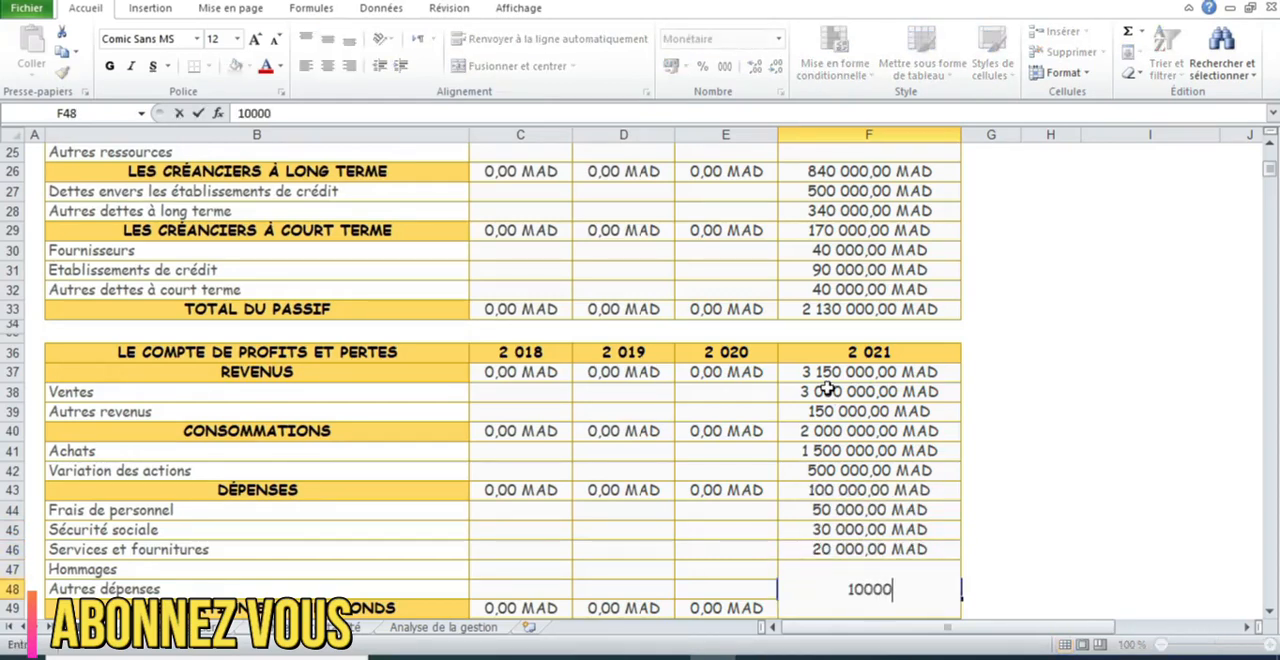
{"action": "key", "text": "Return"}
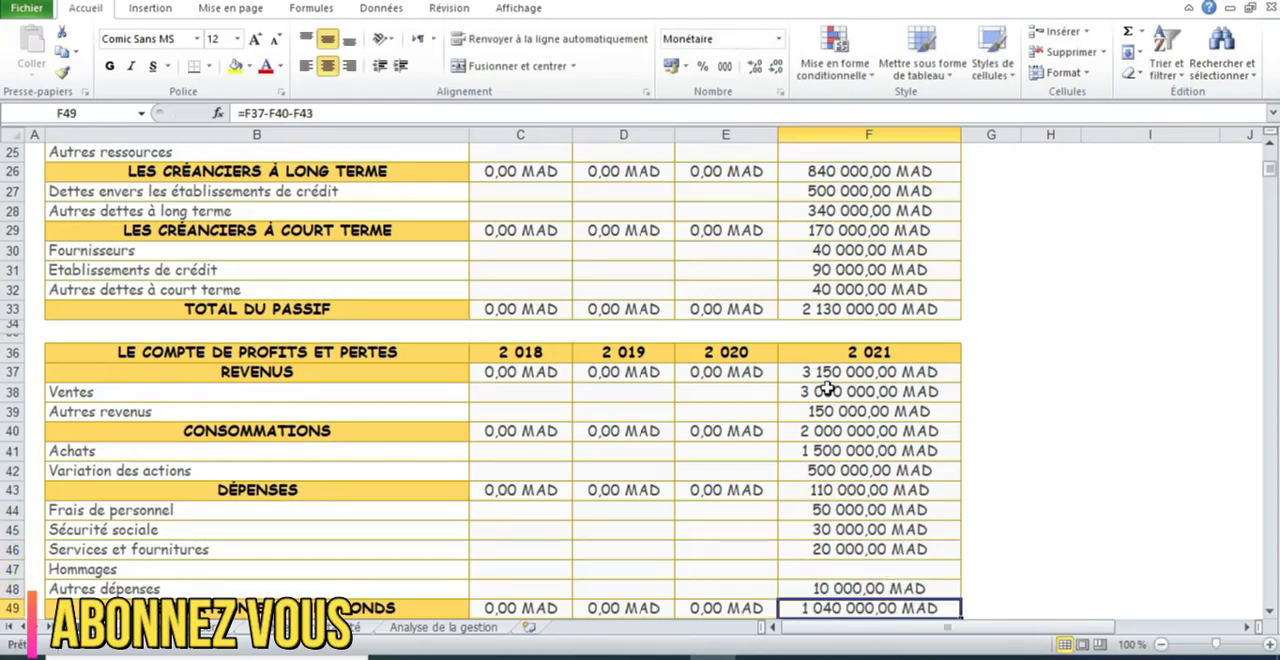
Enter 50000 for Frais financiers and 30000 for Amortissement in the 2021 column
{"action": "left_click", "coordinate": [1270, 613]}
{"action": "left_click_drag", "start_coordinate": [1270, 613], "coordinate": [1270, 617]}
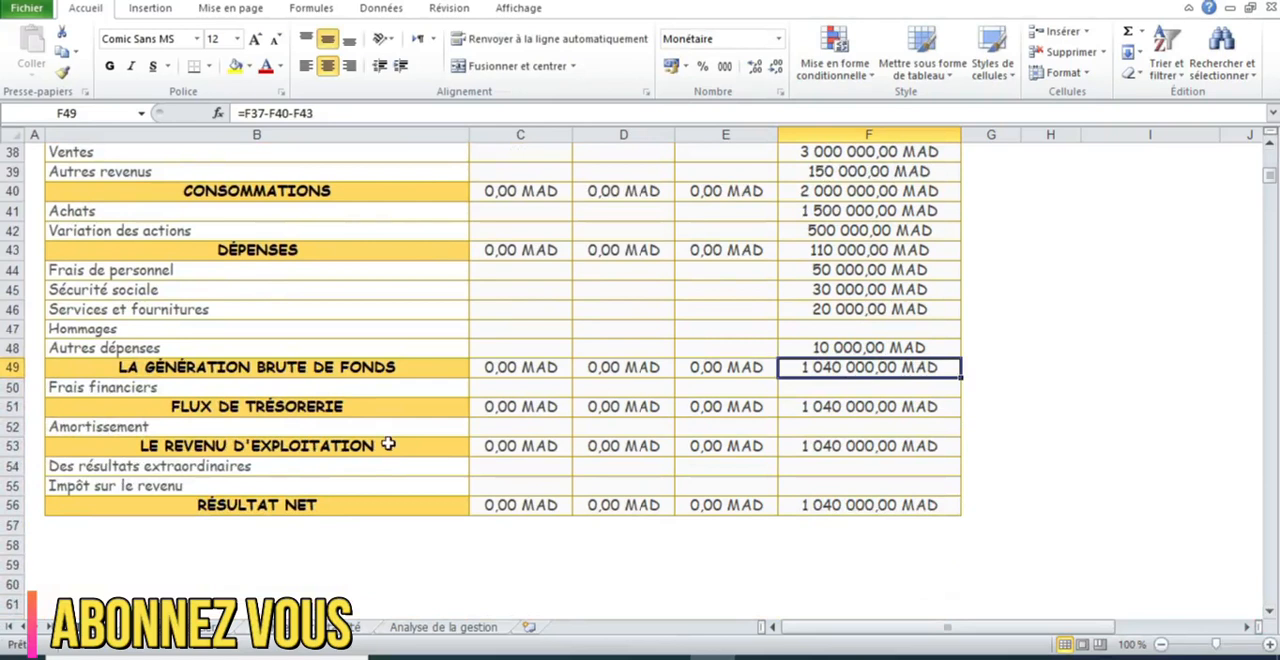
{"action": "left_click", "coordinate": [890, 389]}
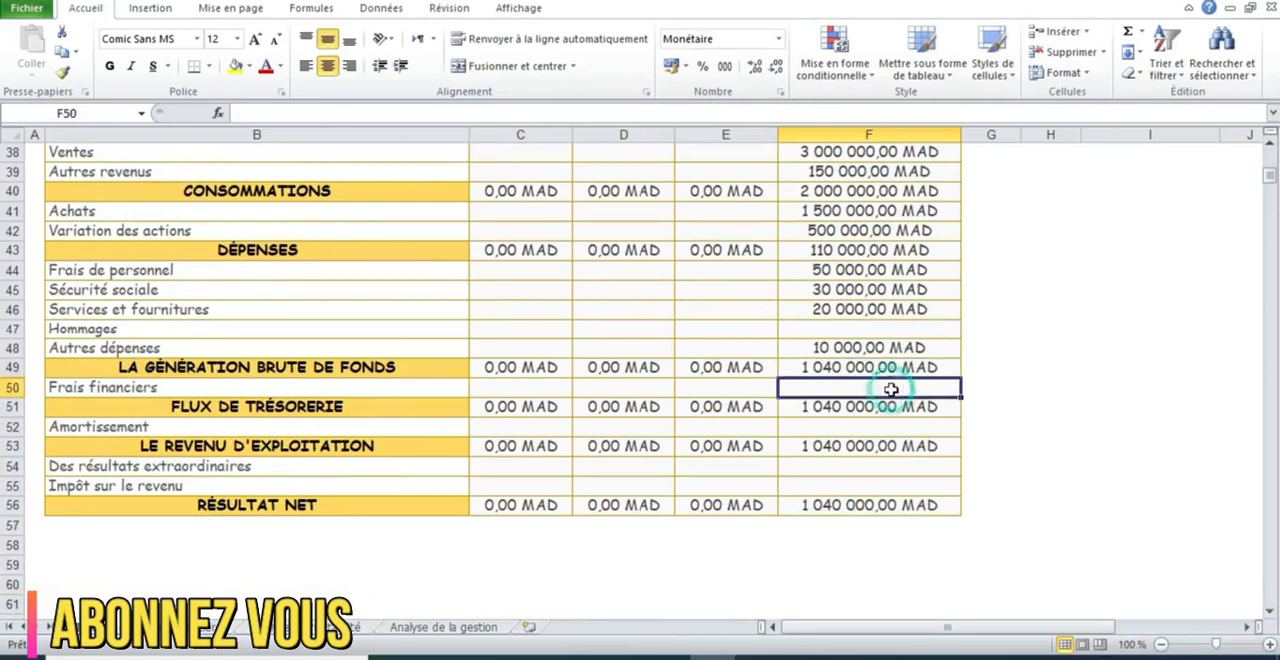
{"action": "type", "text": "50000"}
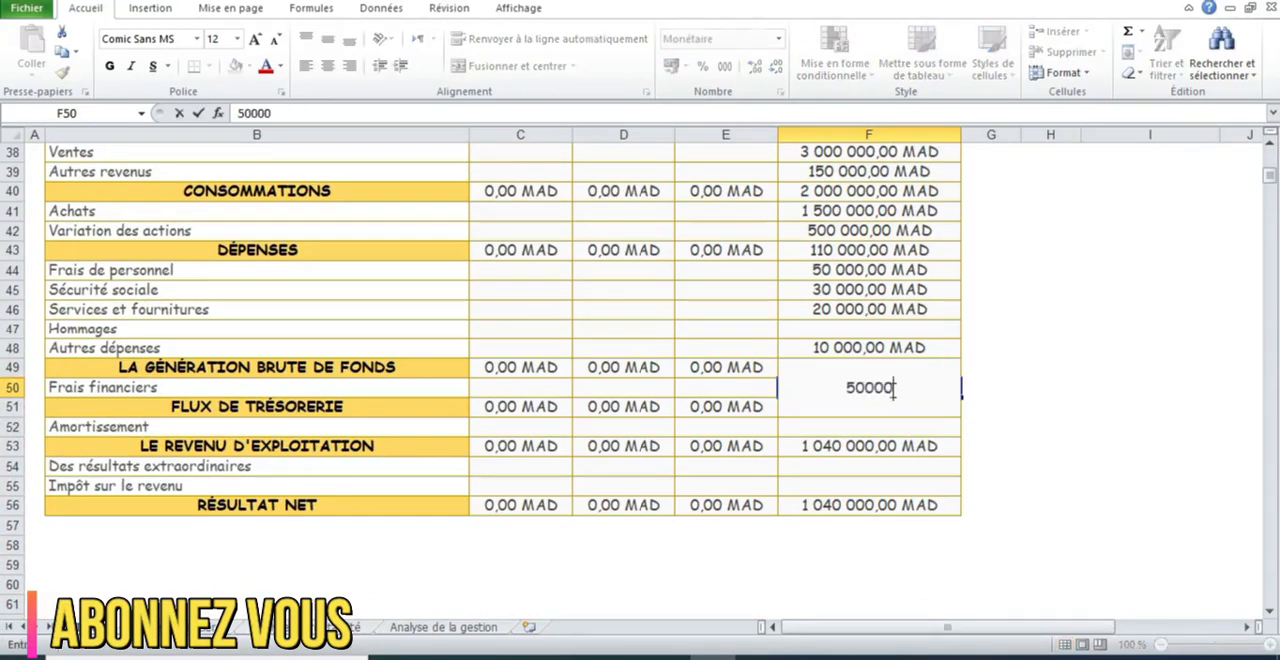
{"action": "key", "text": "Return"}
{"action": "key", "text": "Return"}
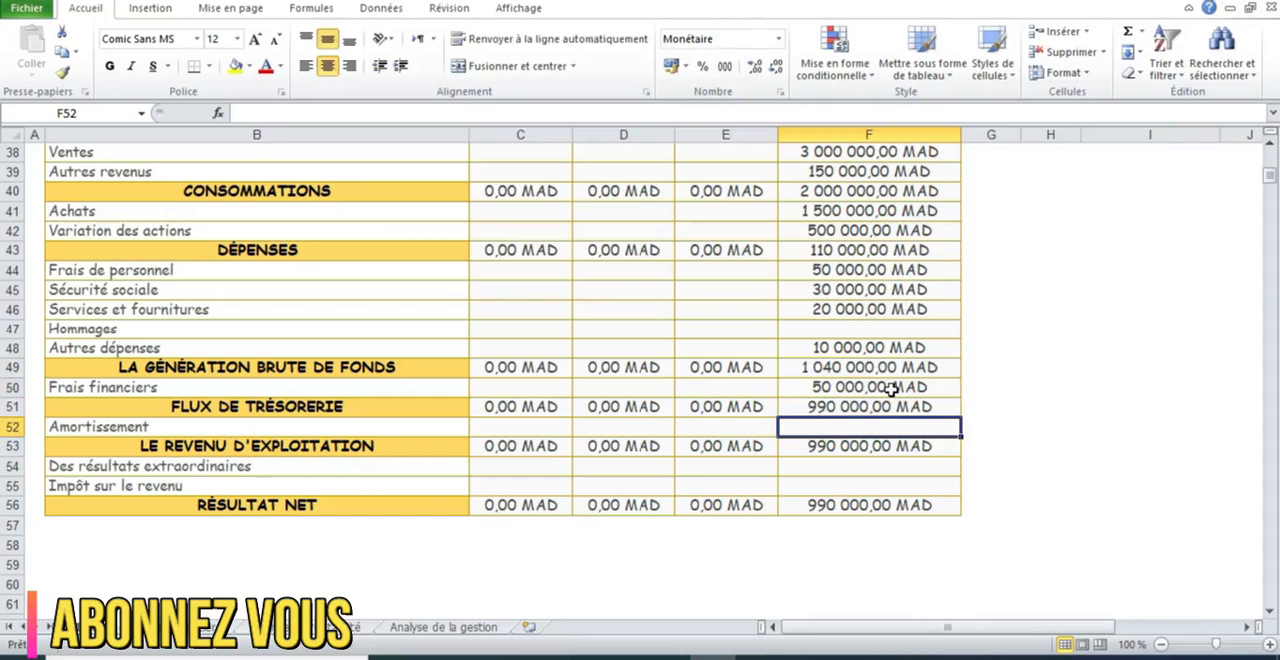
{"action": "type", "text": "30000"}
{"action": "key", "text": "Return"}
{"action": "key", "text": "Return"}
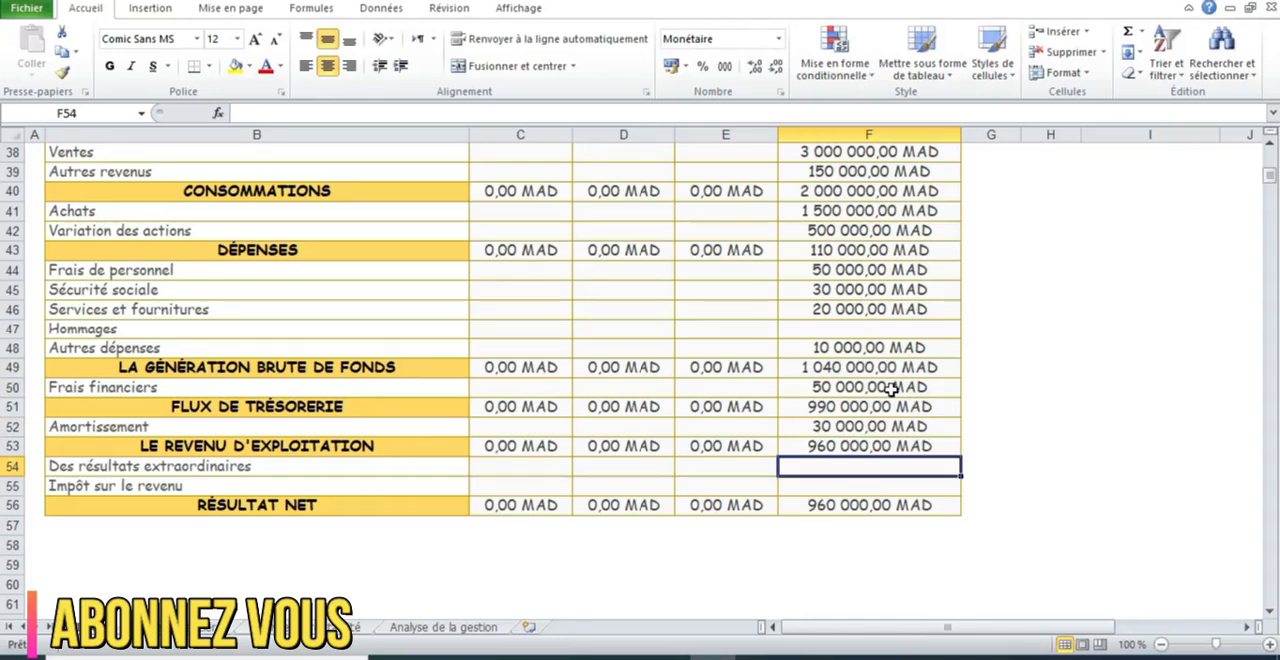
Enter 3000 for Impôt sur le revenu in the 2021 column, leaving Des résultats extraordinaires empty
{"action": "key", "text": "Return"}
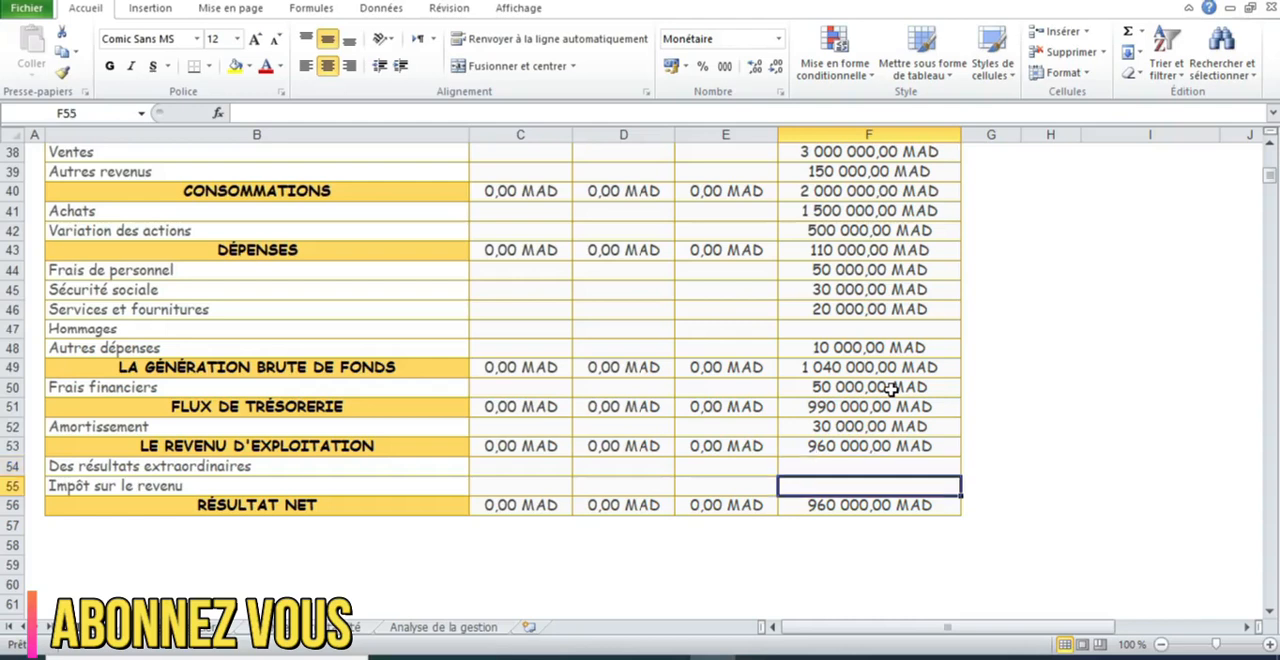
{"action": "type", "text": "3000"}
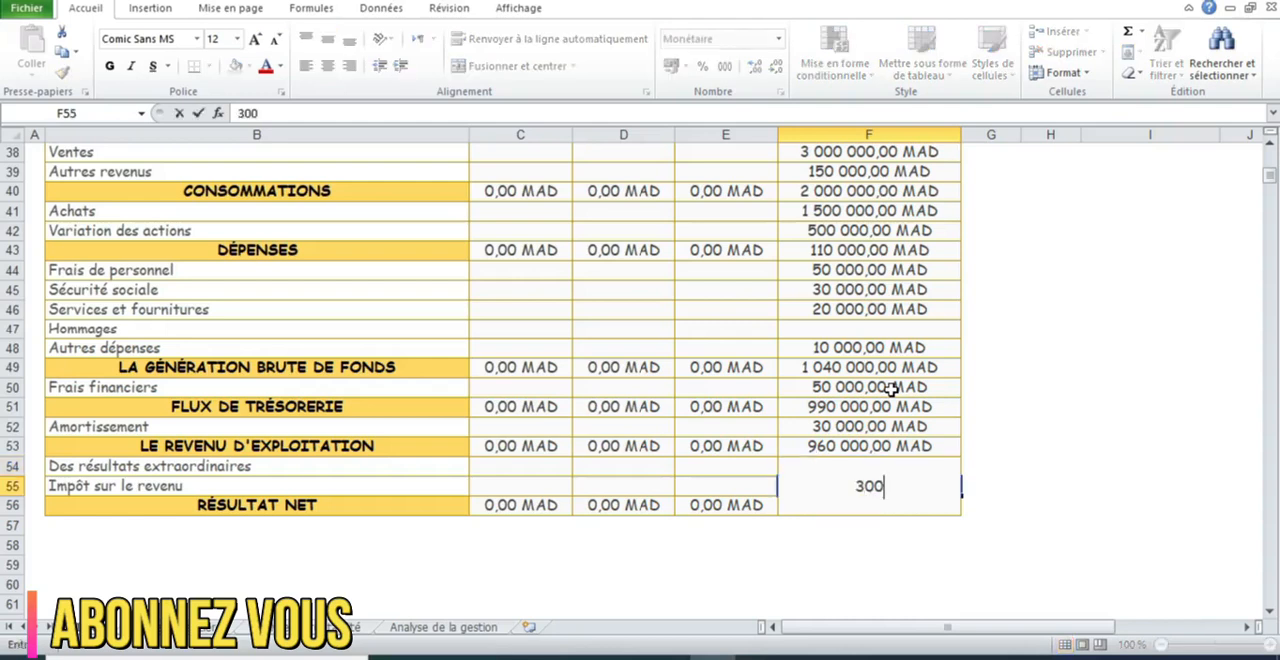
{"action": "key", "text": "Return"}
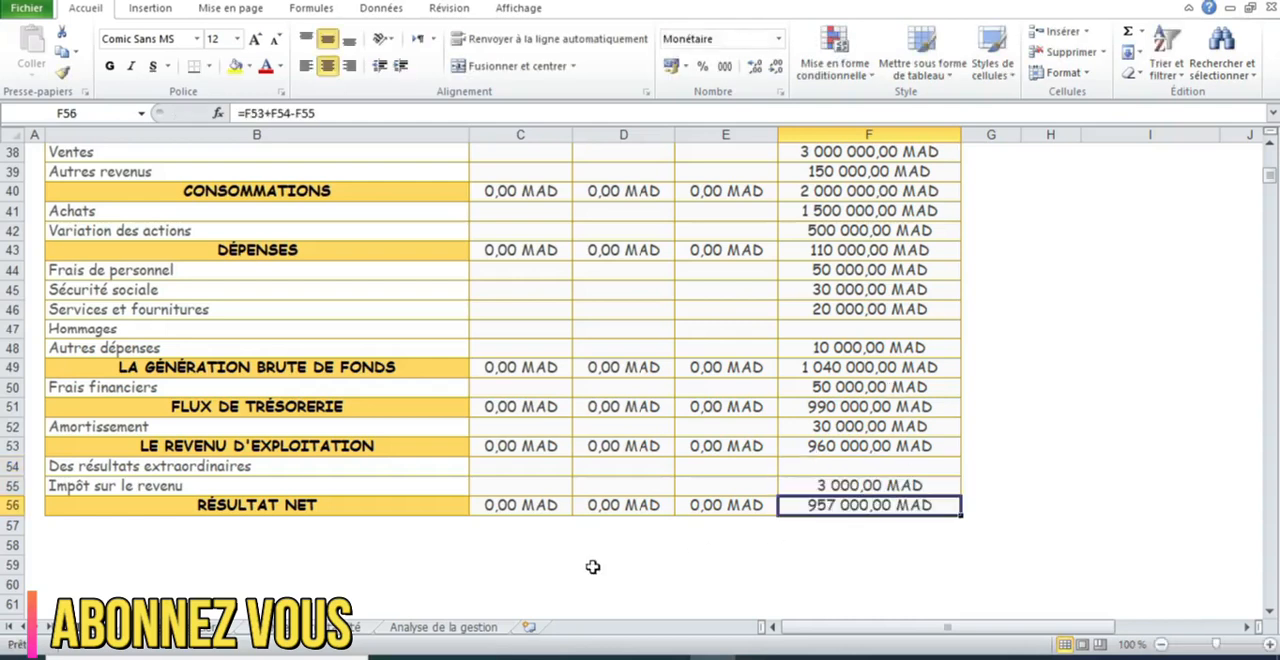
On the Ratios Financiers sheet, widen the 2021 column to fit its values and centre the Trésor public label horizontally
{"action": "left_click", "coordinate": [225, 628]}
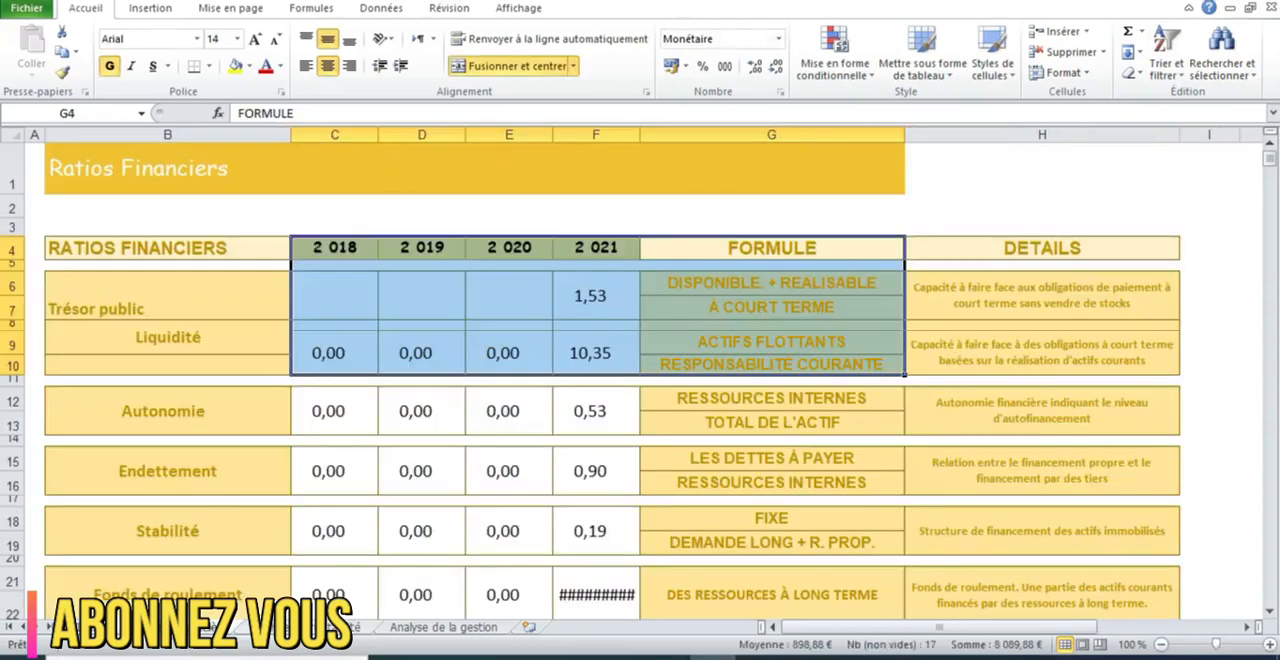
{"action": "left_click_drag", "start_coordinate": [640, 131], "coordinate": [682, 131]}
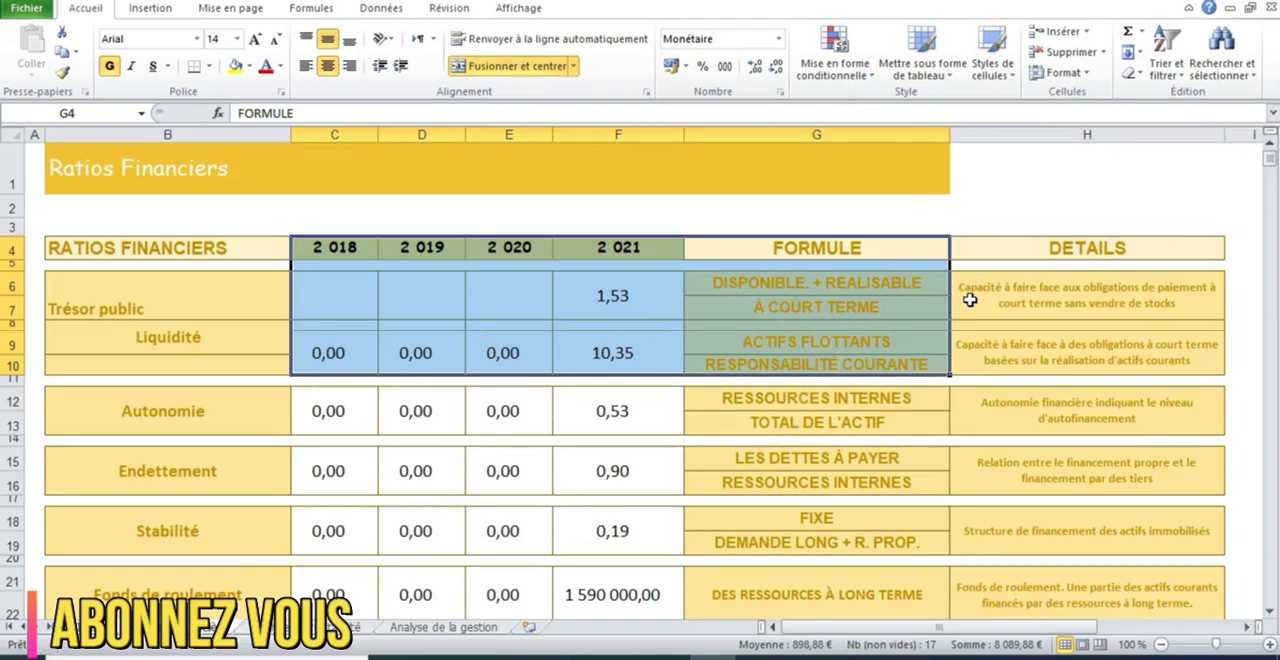
{"action": "left_click", "coordinate": [223, 282]}
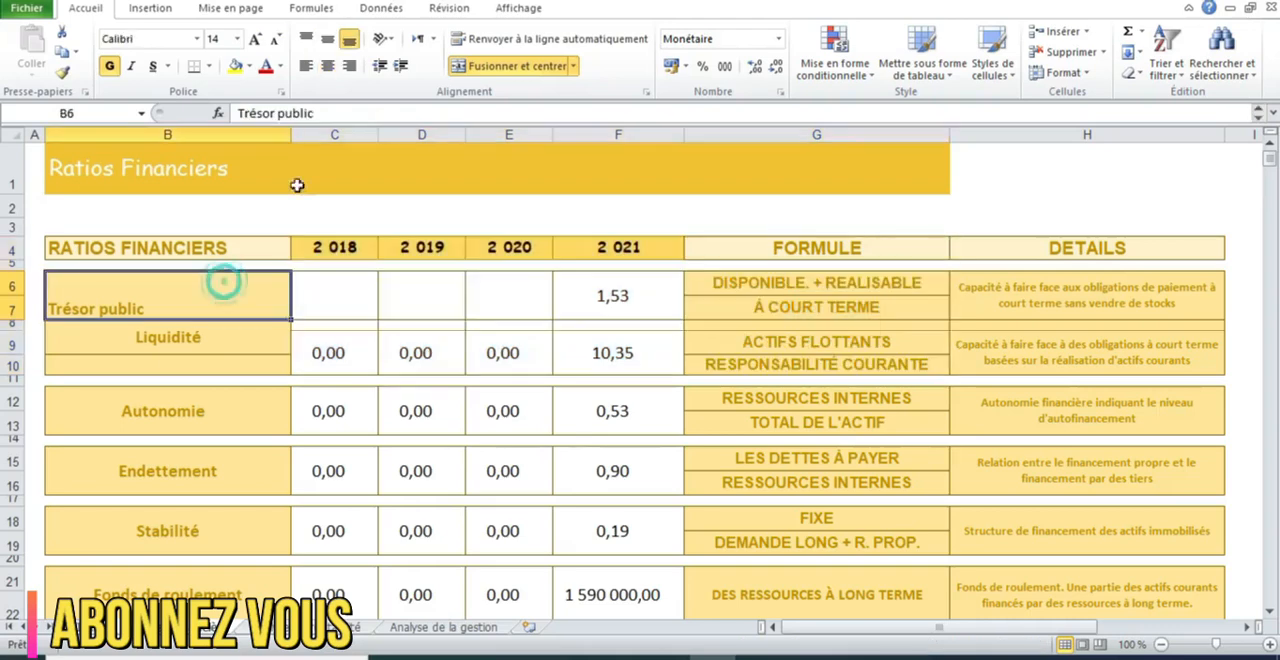
{"action": "left_click", "coordinate": [330, 68]}
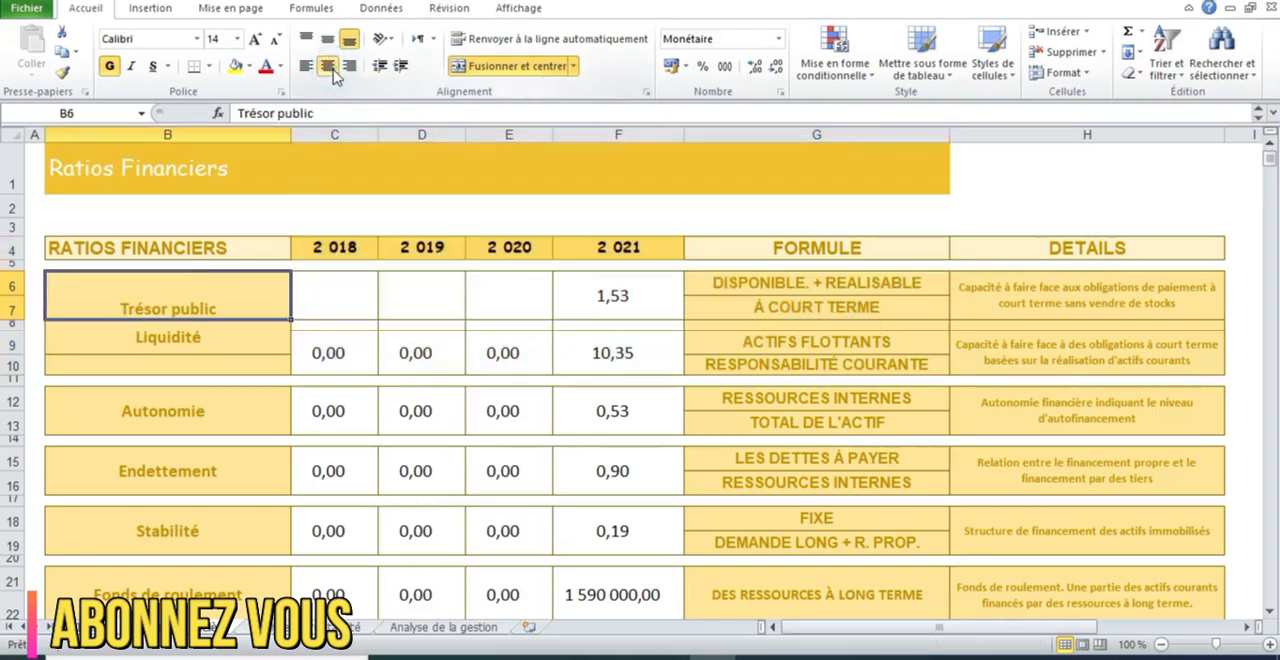